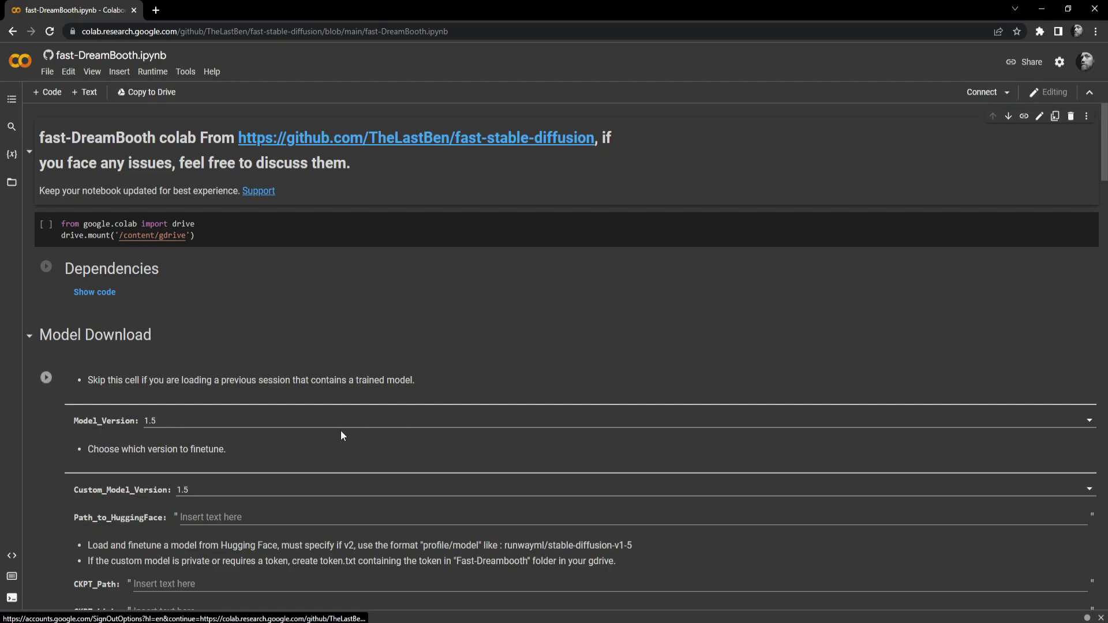
Step: Collapse the Model Download, Dreambooth, Training and Test The Trained Model sections of the notebook
scroll(135, 474, down, 1)
click(29, 276)
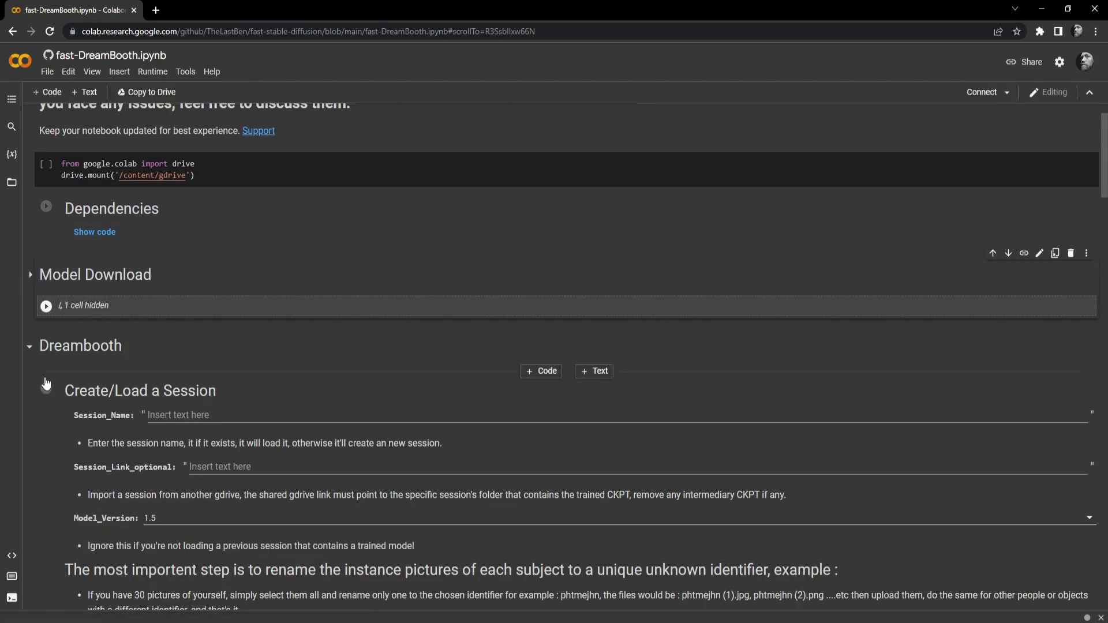
click(30, 348)
click(30, 417)
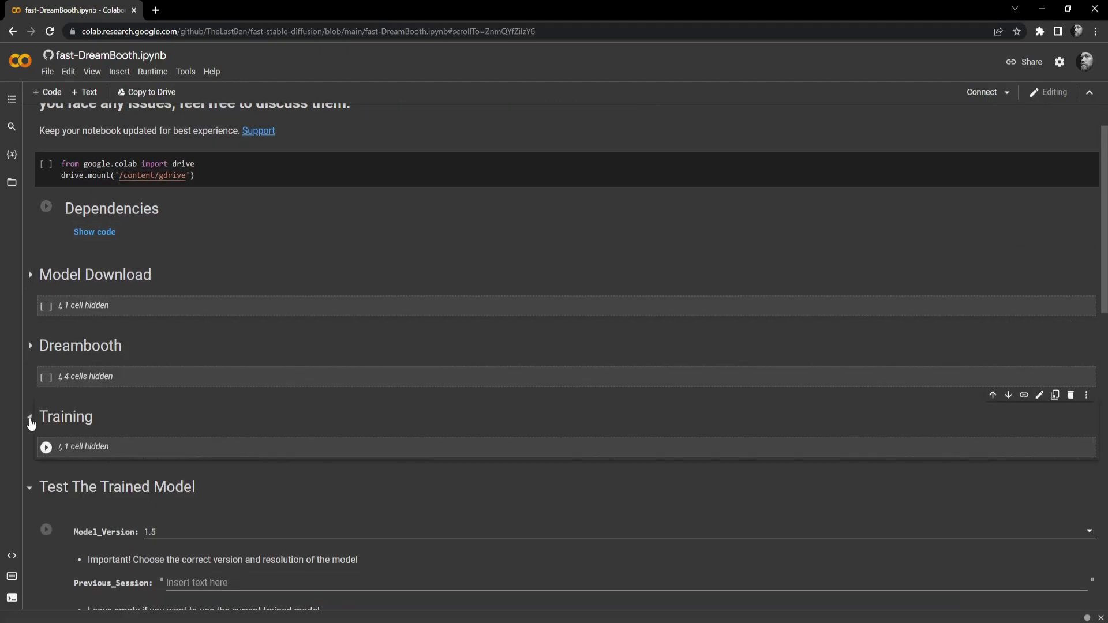
click(29, 492)
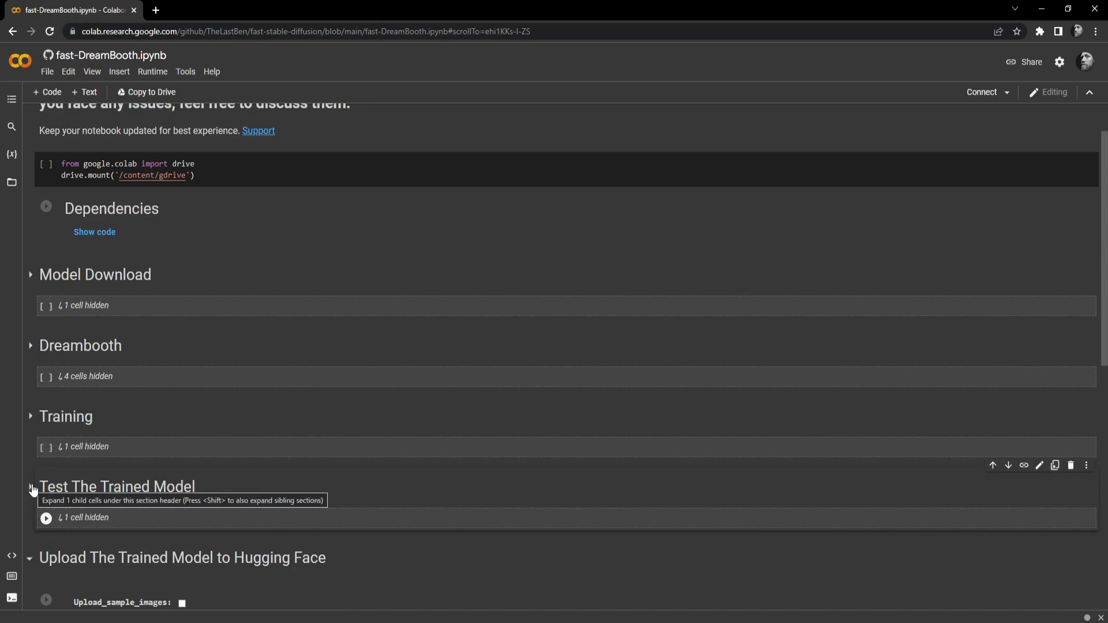
scroll(40, 397, up, 1)
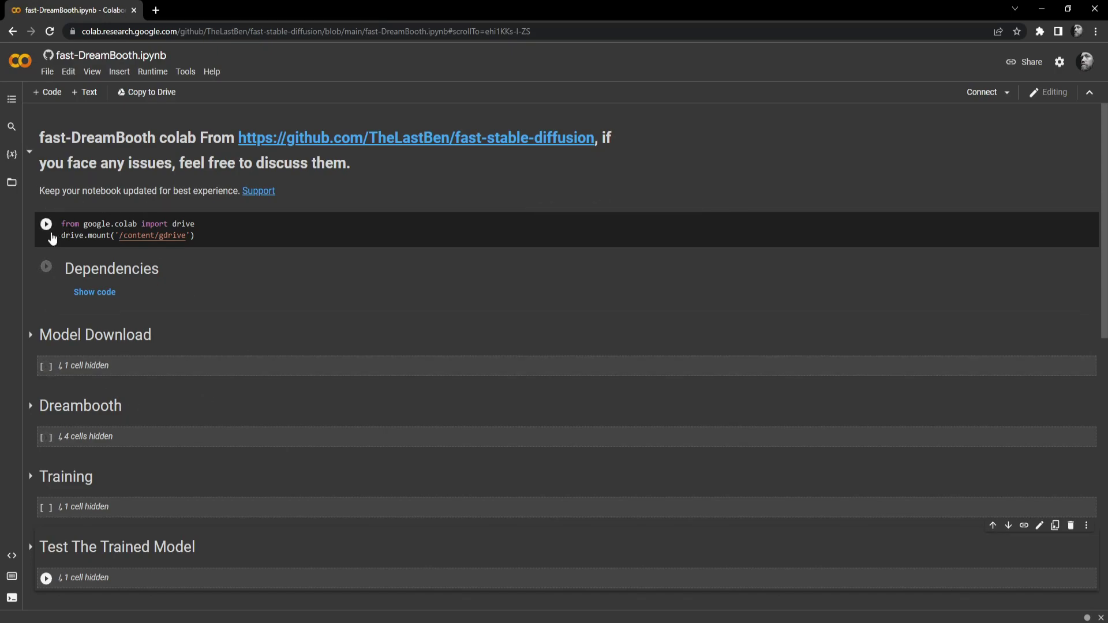
Step: Run the drive.mount cell, accepting the notebook warning and permitting the connection to Google Drive
drag(62, 236, 111, 235)
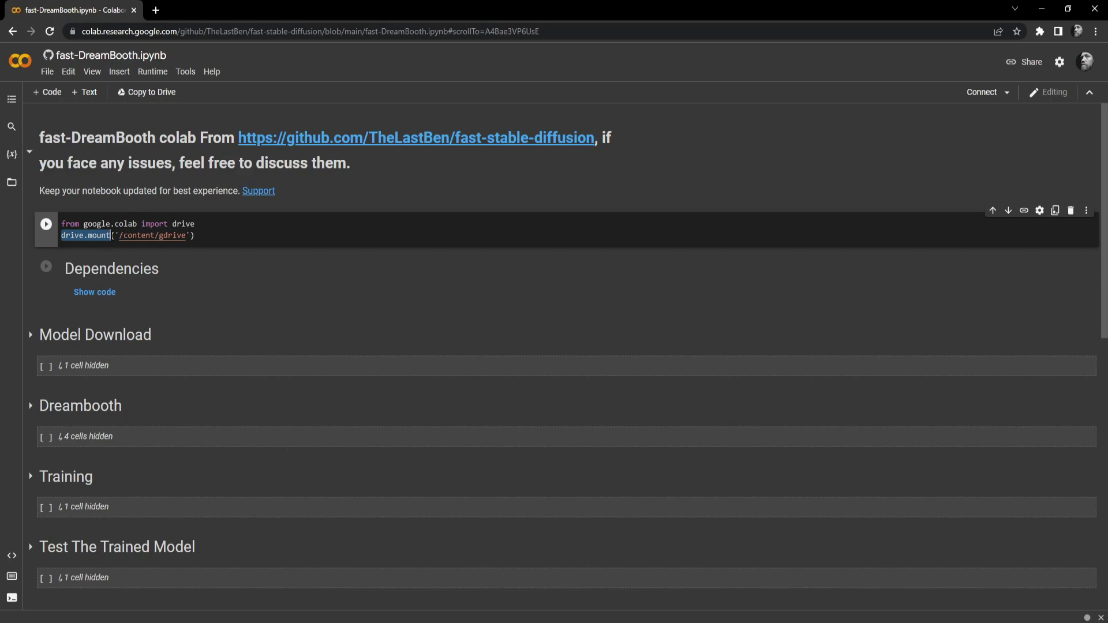
click(258, 269)
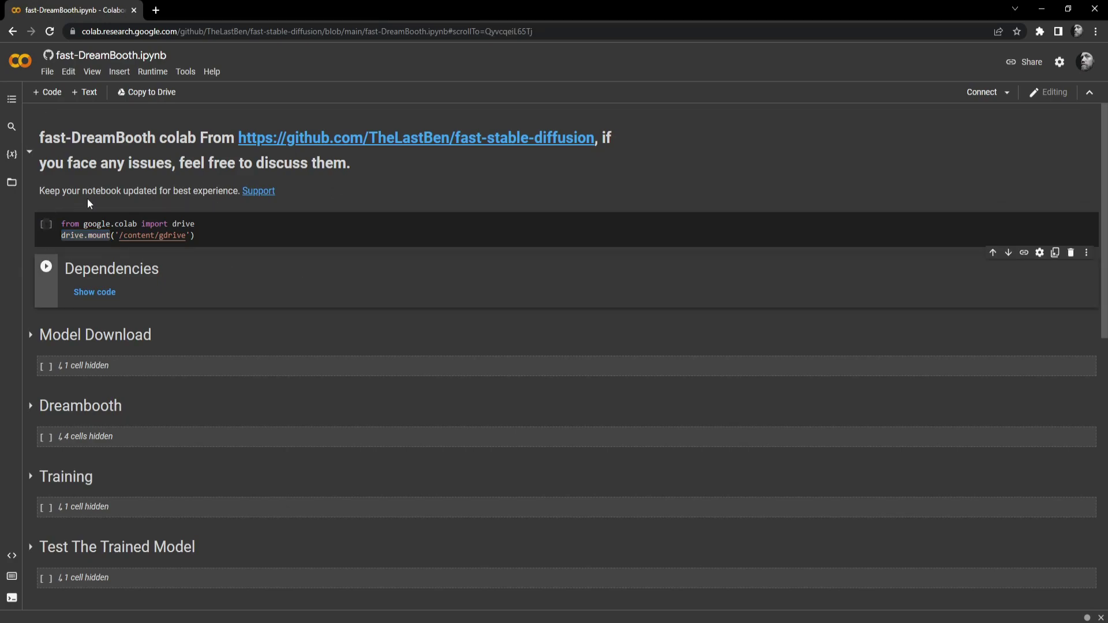
click(47, 224)
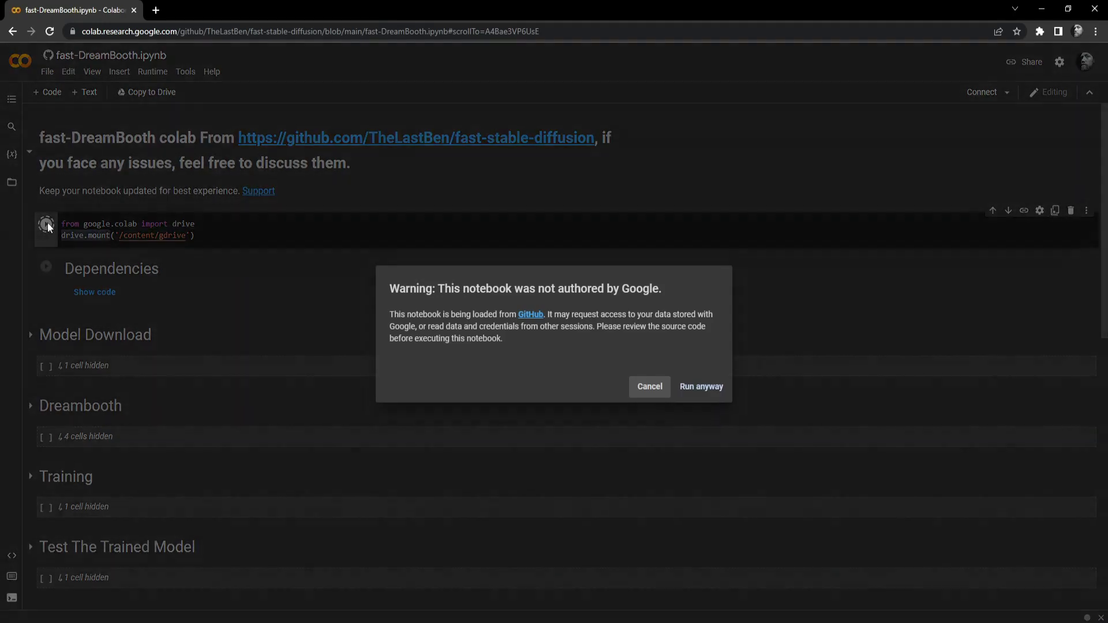
click(703, 385)
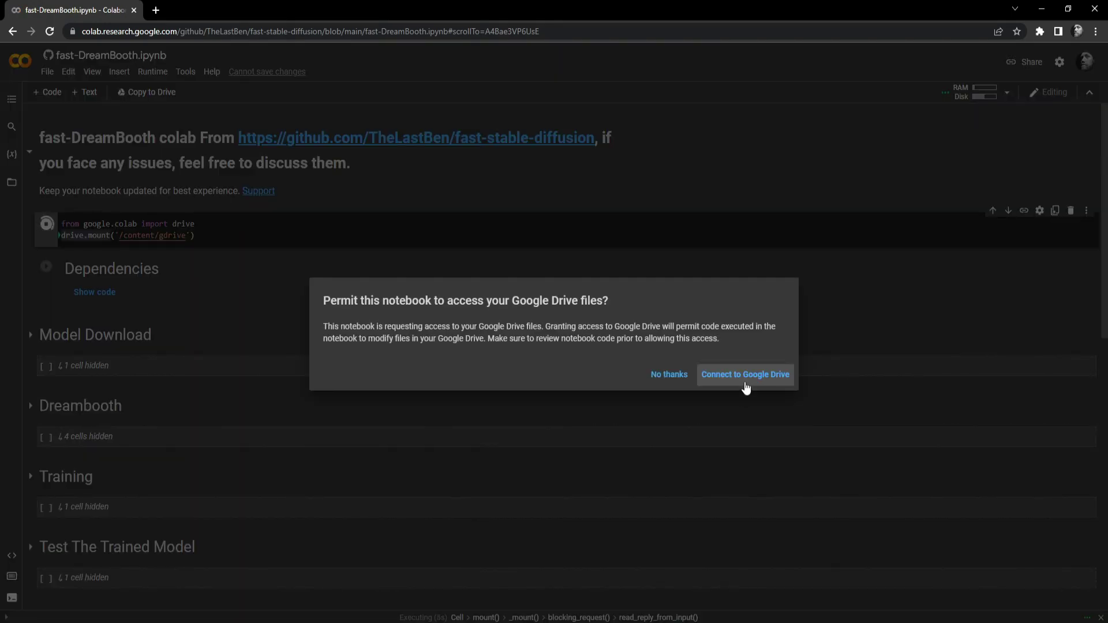
click(746, 375)
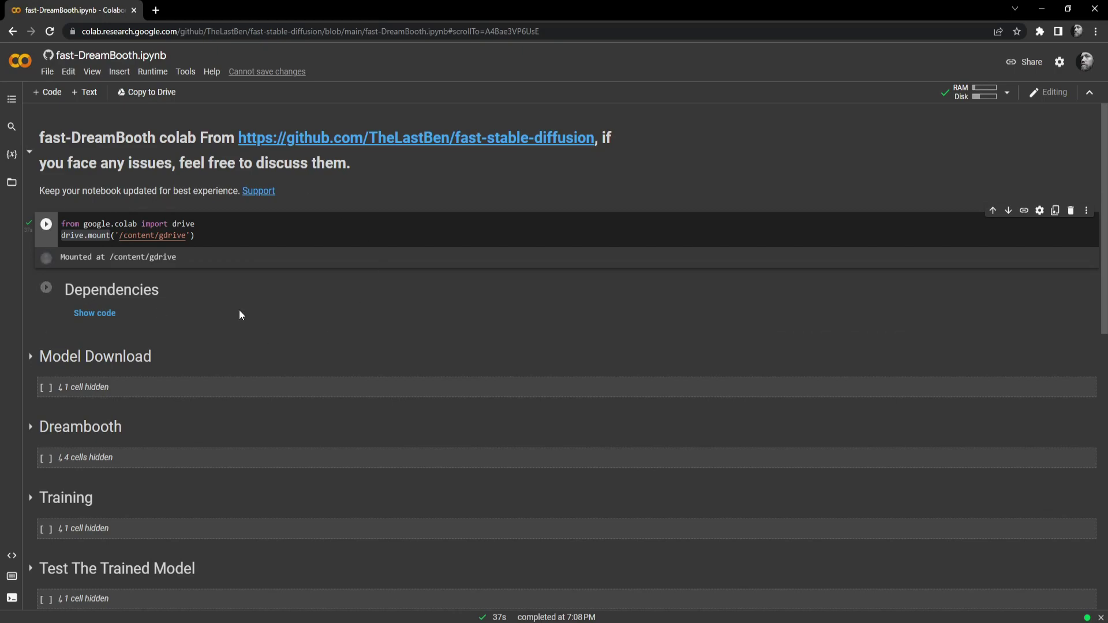
Step: Run the Dependencies cell and expand the Model Download section
click(45, 290)
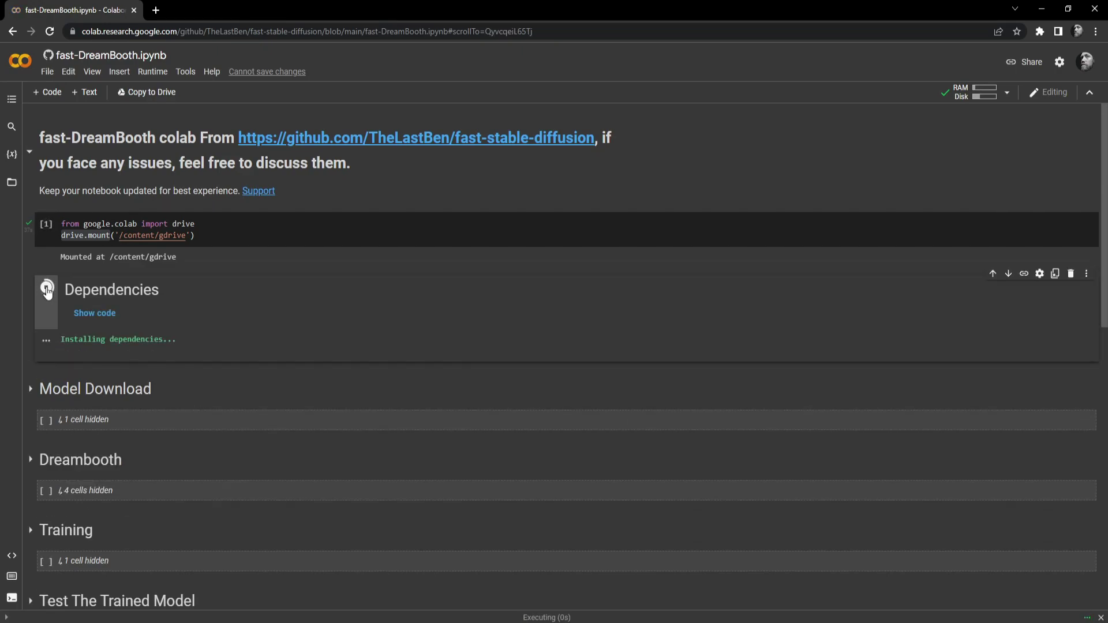
scroll(87, 323, down, 1)
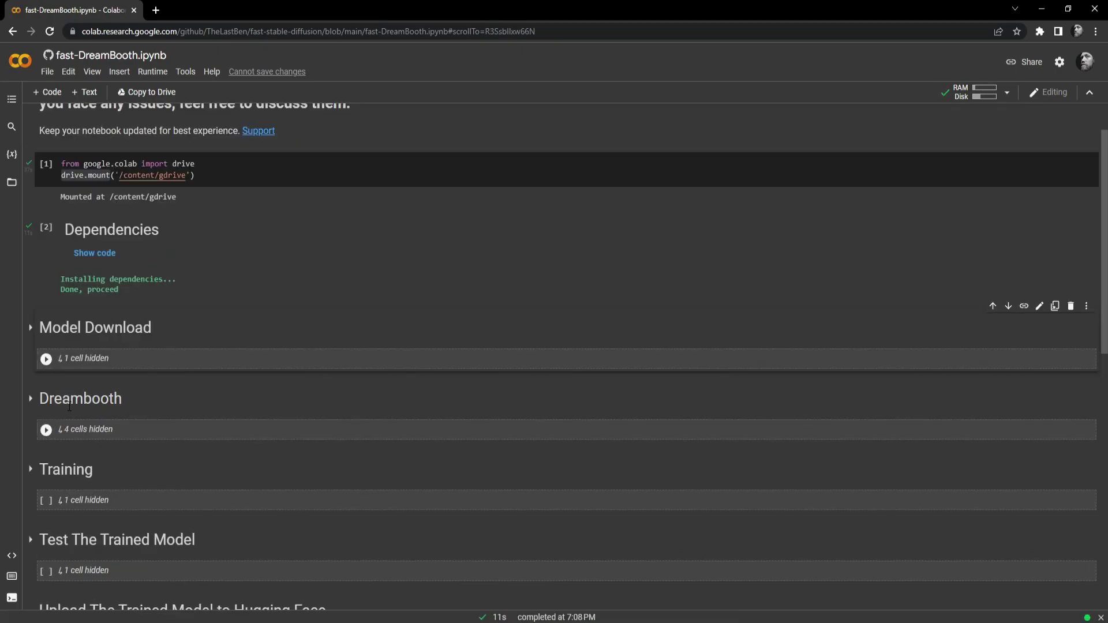
click(38, 331)
scroll(231, 444, down, 1)
scroll(184, 419, down, 1)
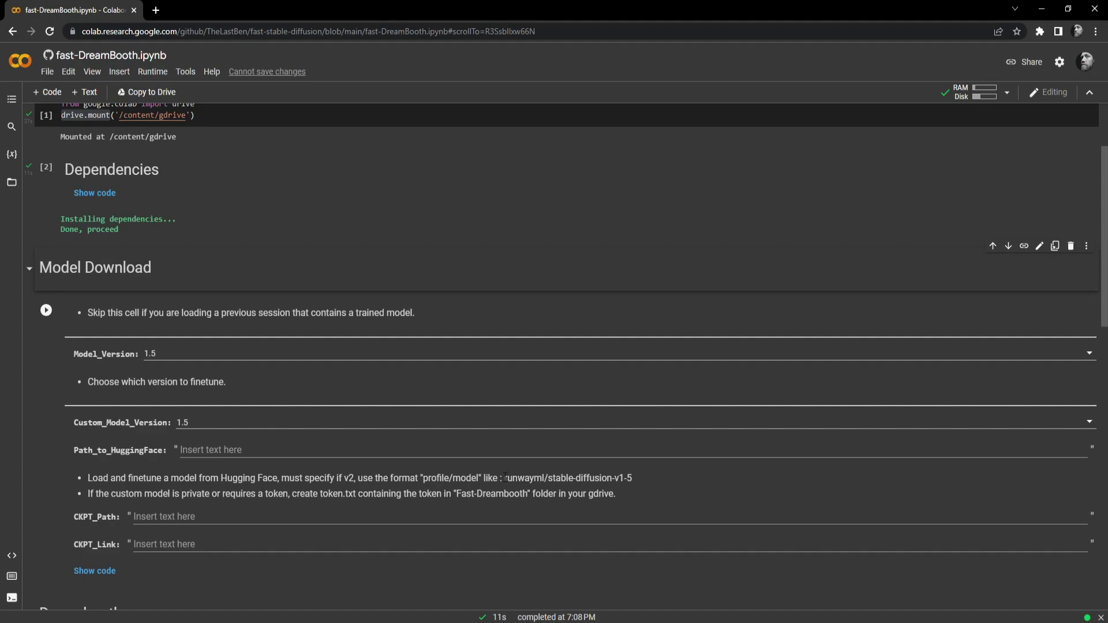
Step: Copy the example path runwayml/stable-diffusion-v1-5 from the instructions into the Path_to_HuggingFace field
drag(505, 478, 616, 479)
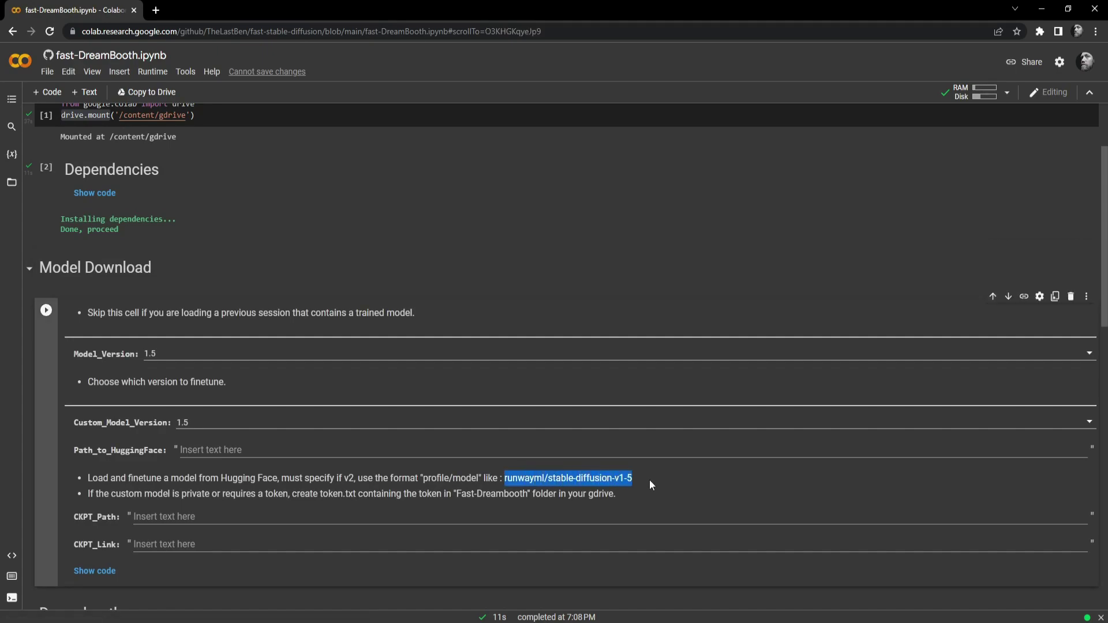
right_click(550, 480)
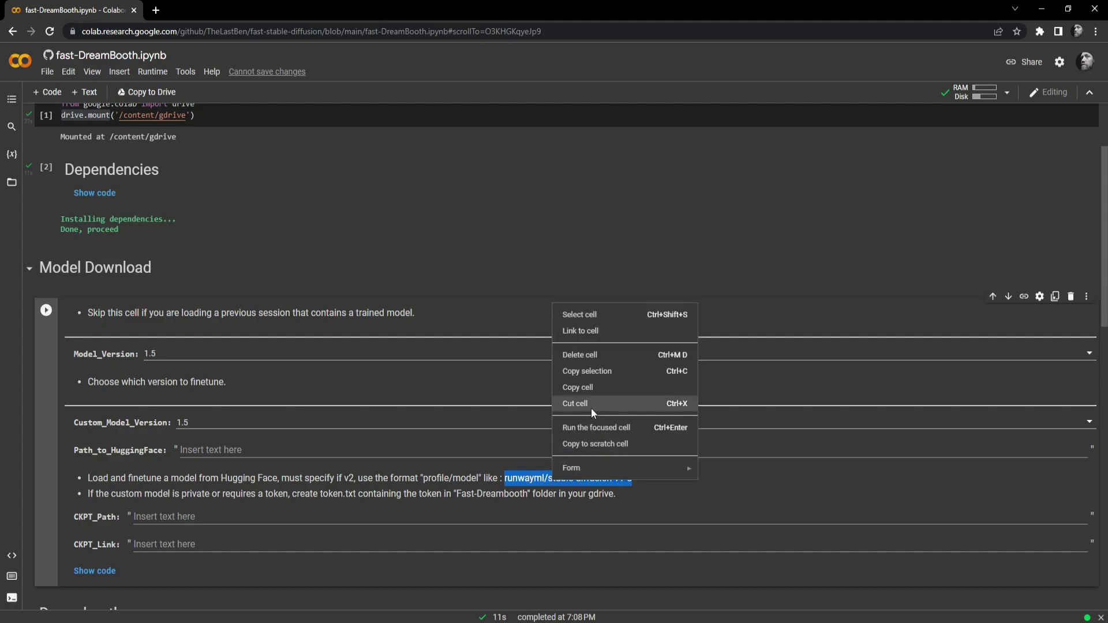
click(508, 479)
drag(507, 479, 650, 482)
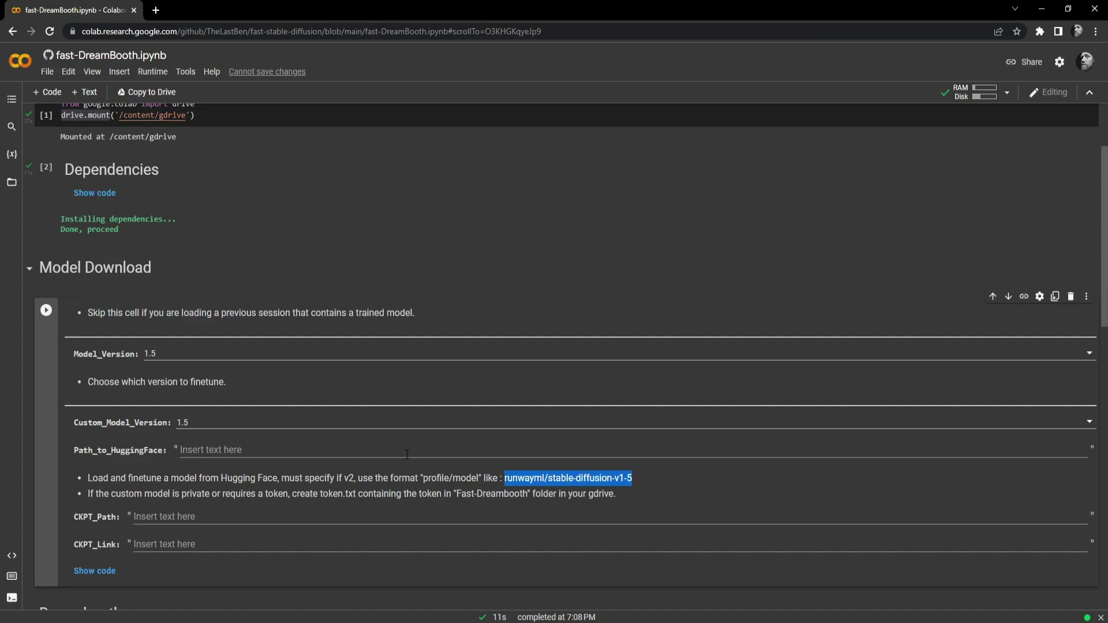
click(205, 451)
key(ctrl+v)
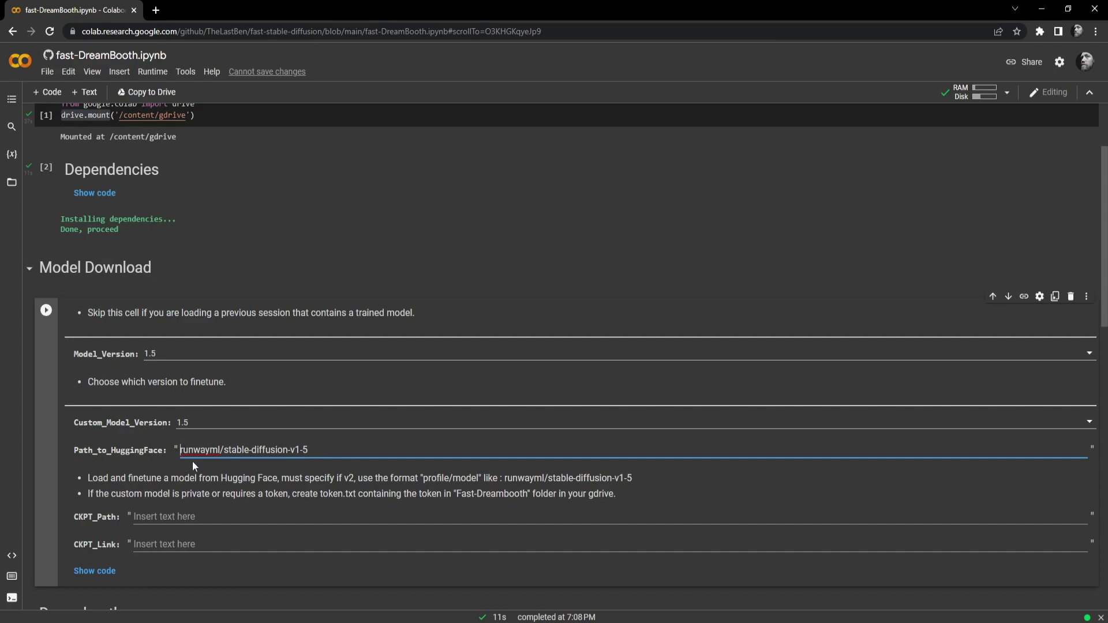
Step: Check the Path_to_HuggingFace entry and run the Model Download cell
drag(308, 450, 180, 451)
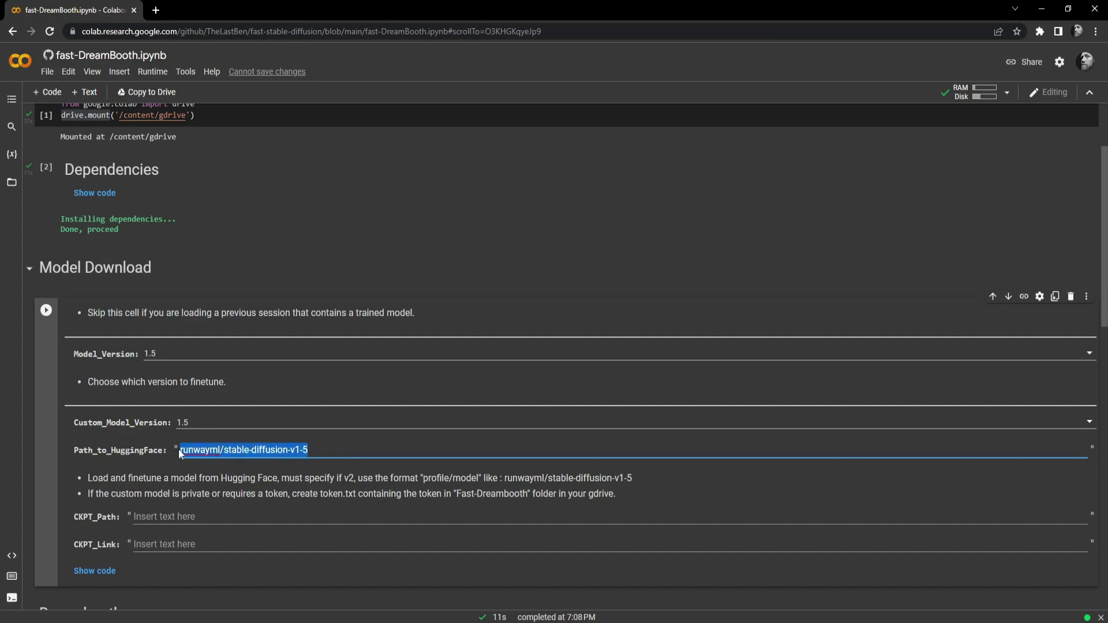
click(623, 474)
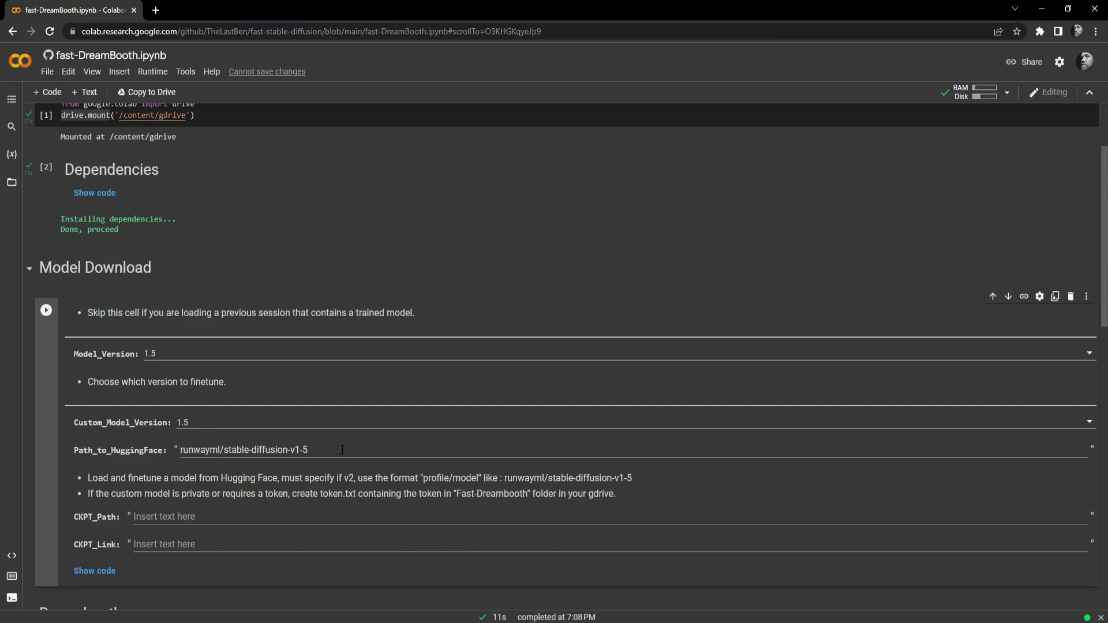
scroll(342, 450, down, 1)
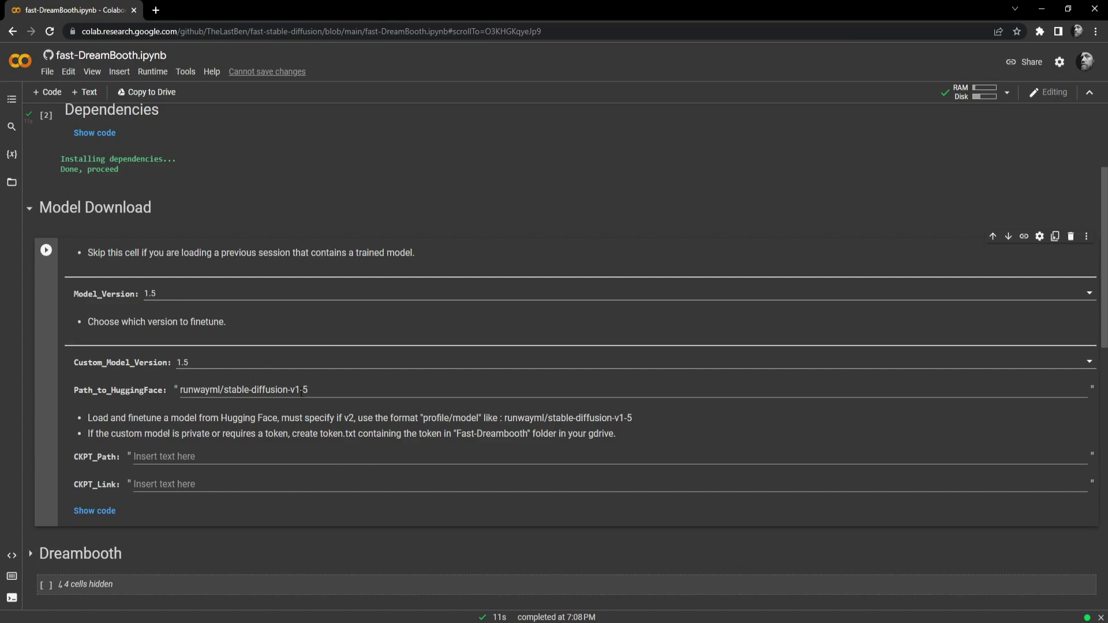
click(326, 391)
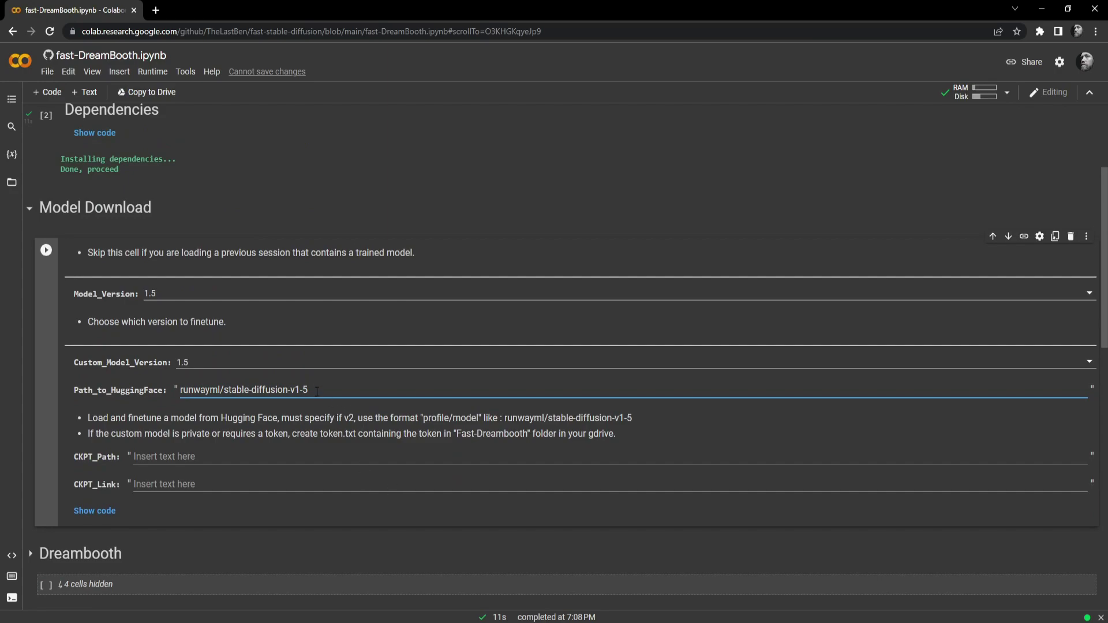
drag(318, 392, 179, 391)
click(46, 250)
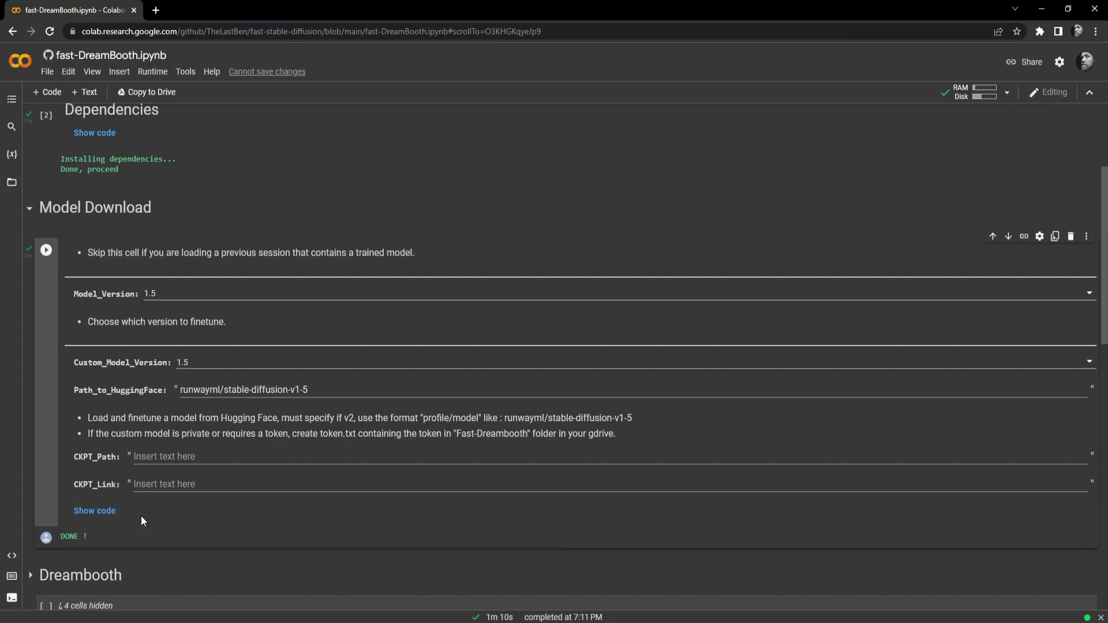
Step: Collapse the Model Download section and expand the Dreambooth section
click(30, 211)
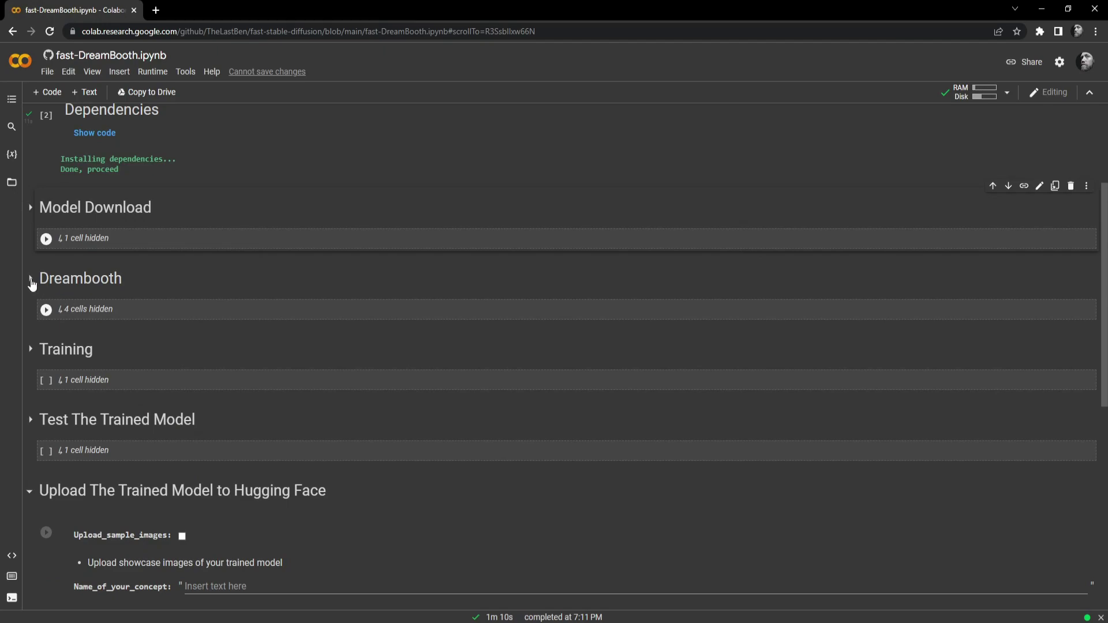
click(30, 278)
scroll(157, 442, down, 1)
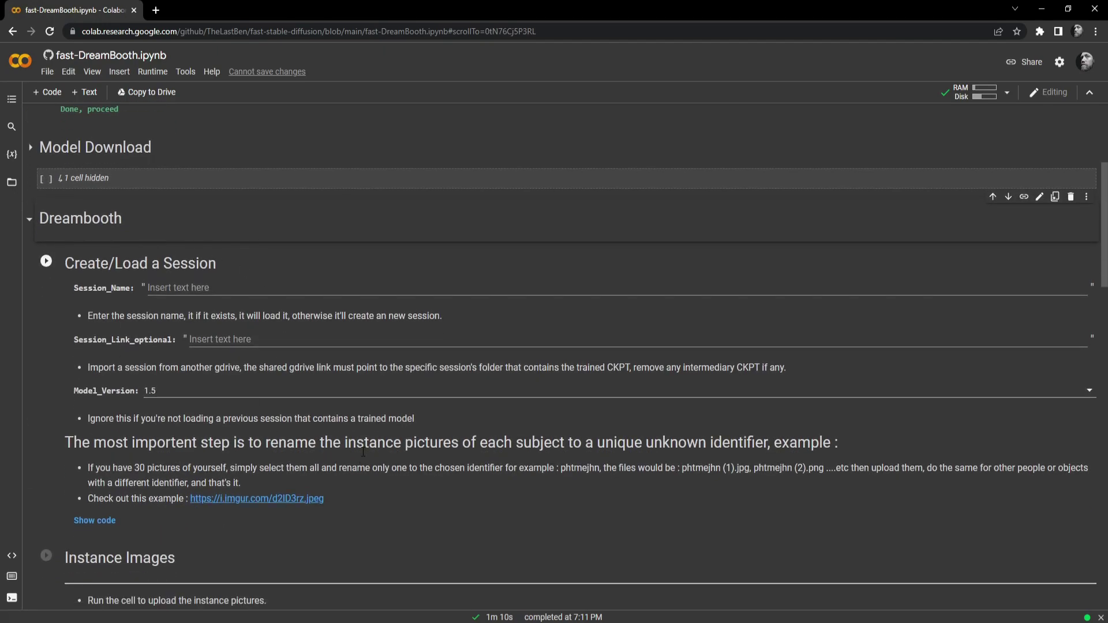
Step: Enter misch as the Session_Name in the Create/Load a Session cell
click(188, 295)
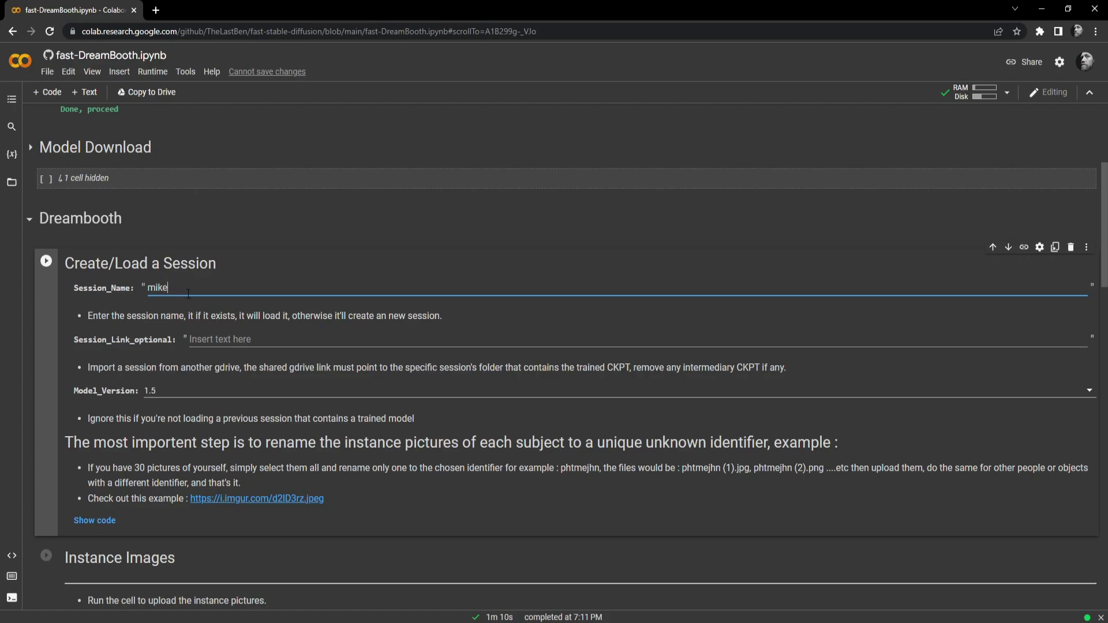
key(BackSpace)
key(BackSpace)
text(sch)
drag(157, 287, 148, 287)
click(178, 287)
drag(177, 287, 149, 290)
click(183, 288)
double_click(187, 290)
click(186, 291)
Step: Run the Create/Load a Session cell to create the new training session
scroll(303, 477, down, 1)
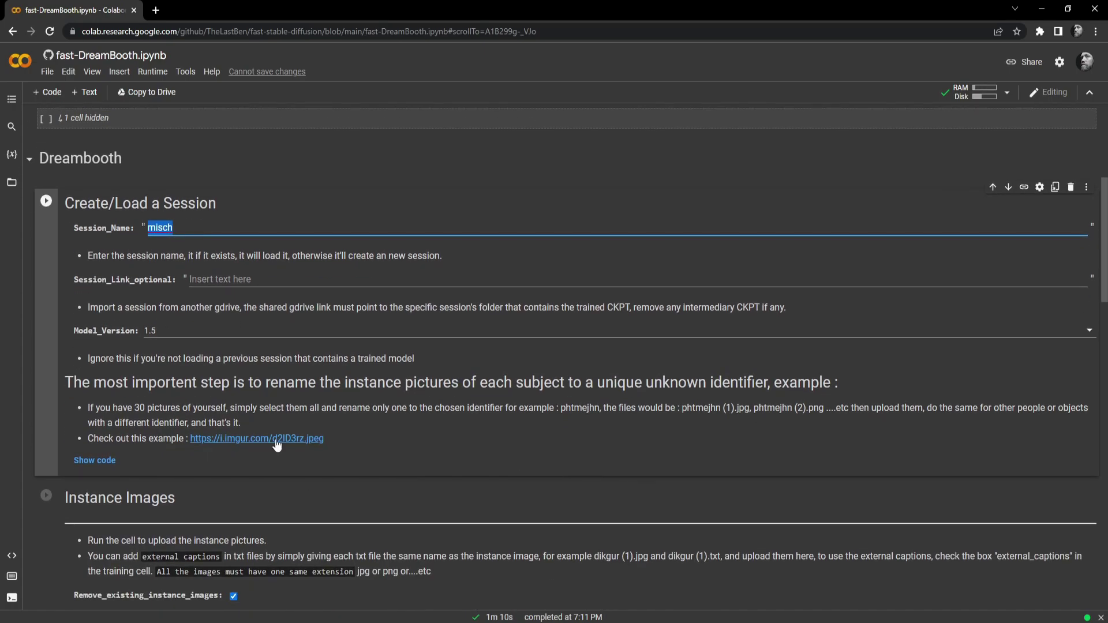
click(46, 201)
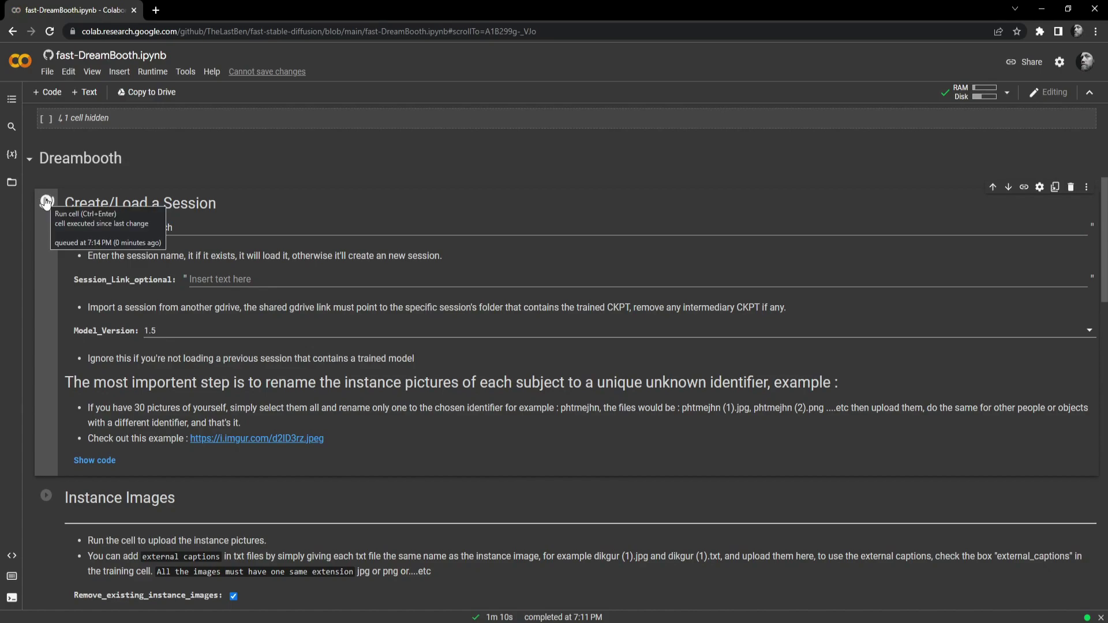
scroll(26, 458, down, 1)
scroll(26, 458, down, 1)
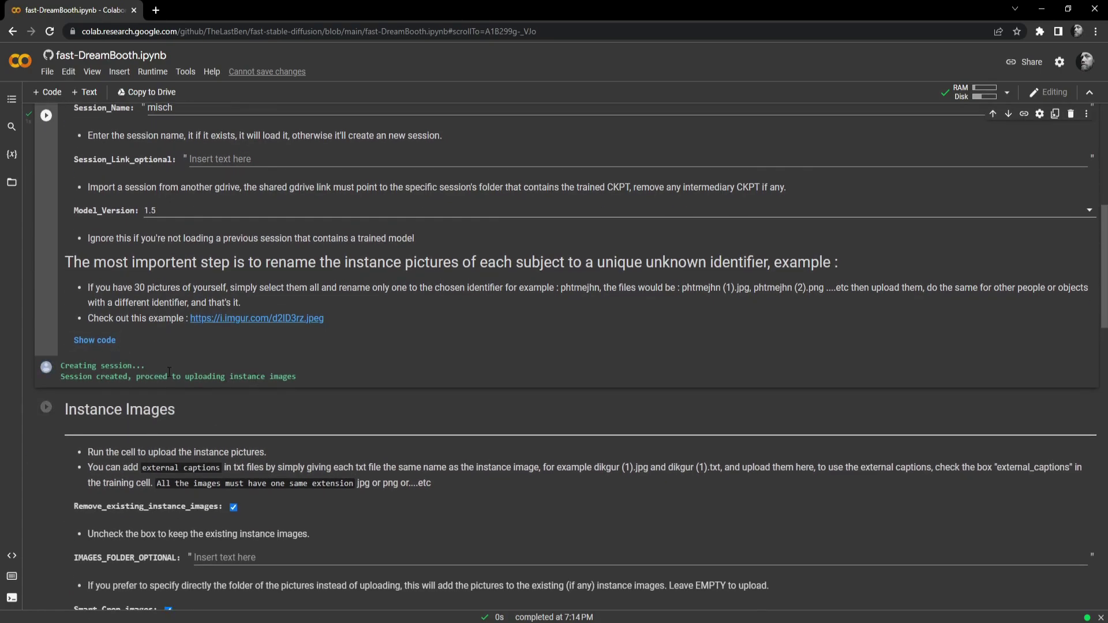
Step: Review the Instance Images options and the example naming scheme for the instance pictures
scroll(168, 371, down, 3)
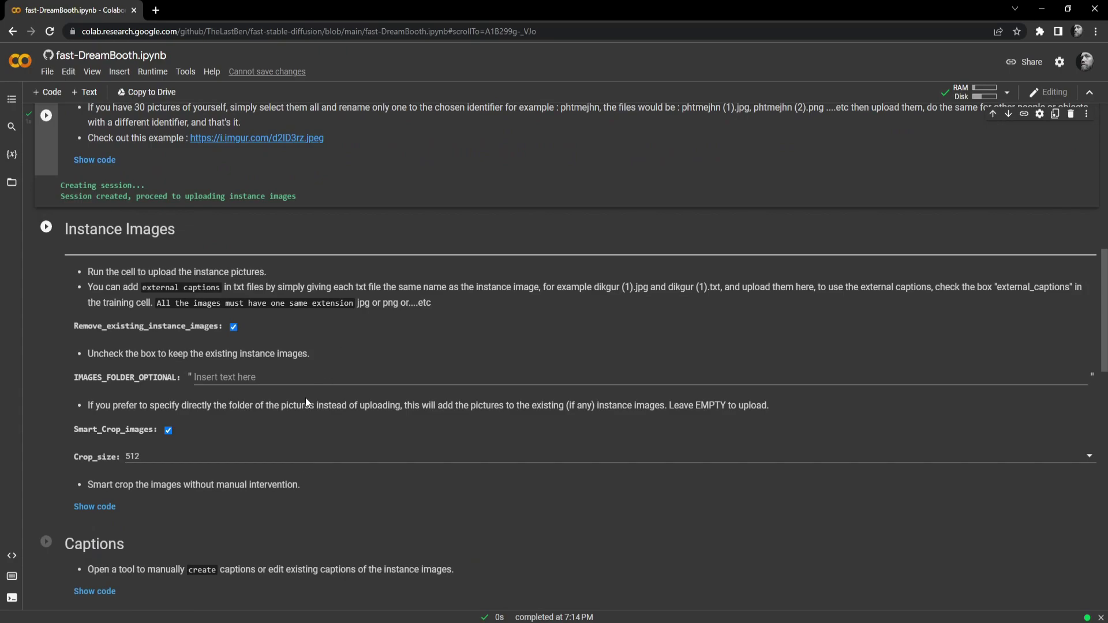
scroll(308, 398, up, 3)
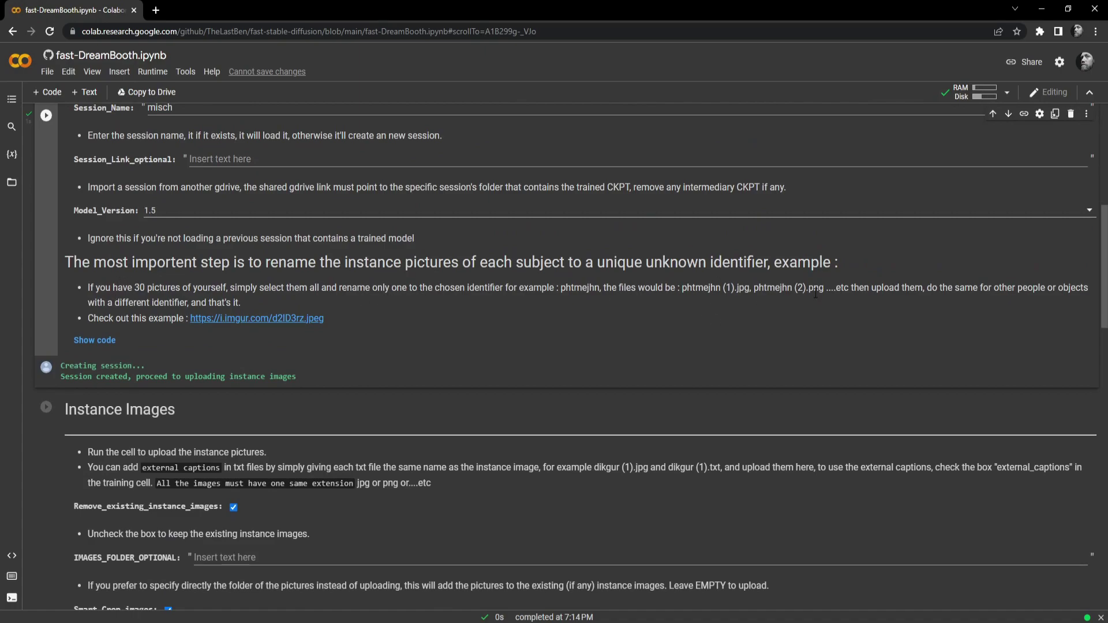
drag(682, 288, 808, 288)
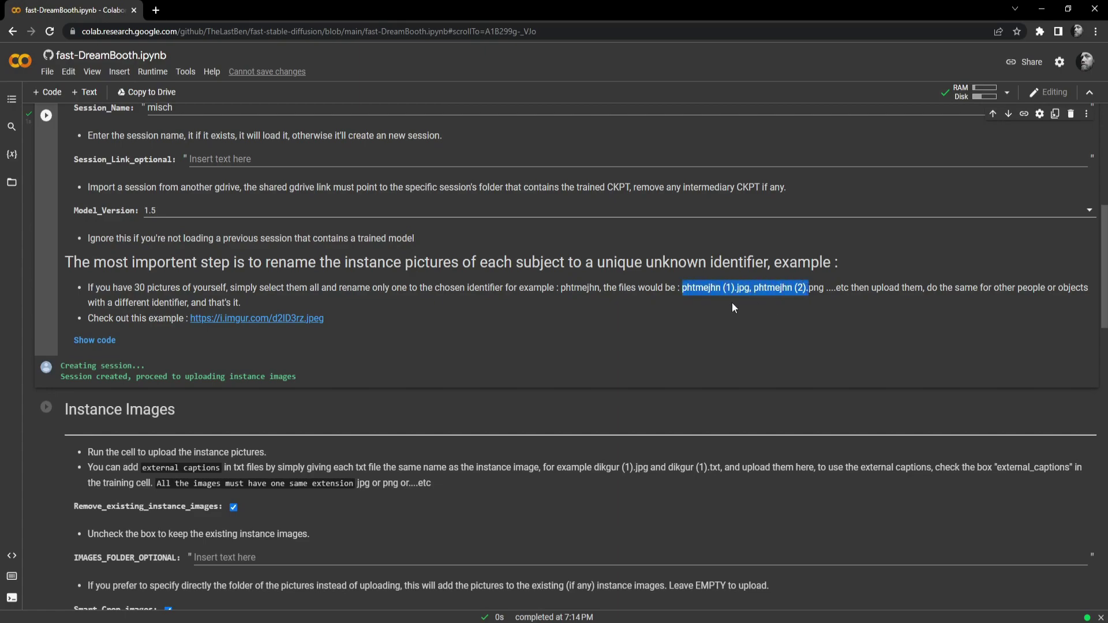
click(732, 303)
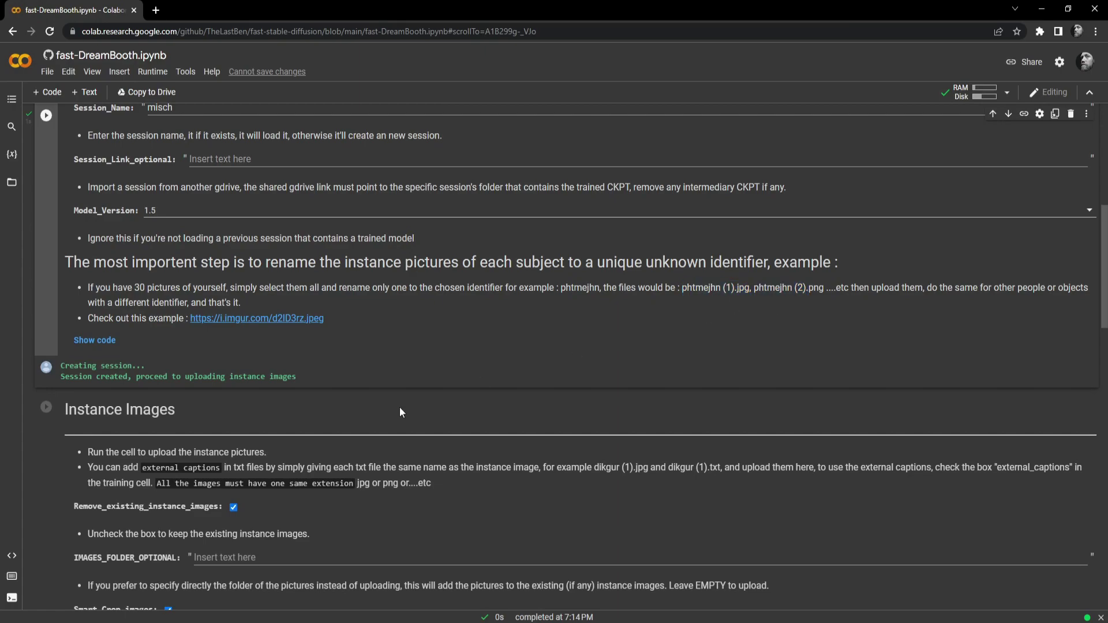
Step: Switch to File Explorer and select all the instance pictures in the input folder
key(alt+Tab)
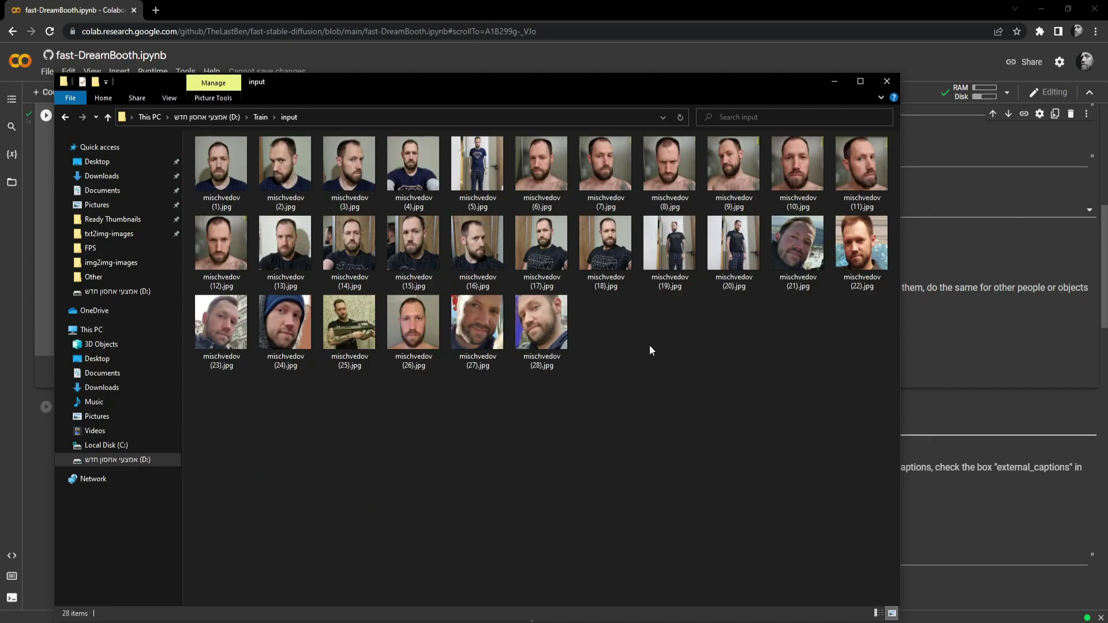
drag(844, 444, 216, 139)
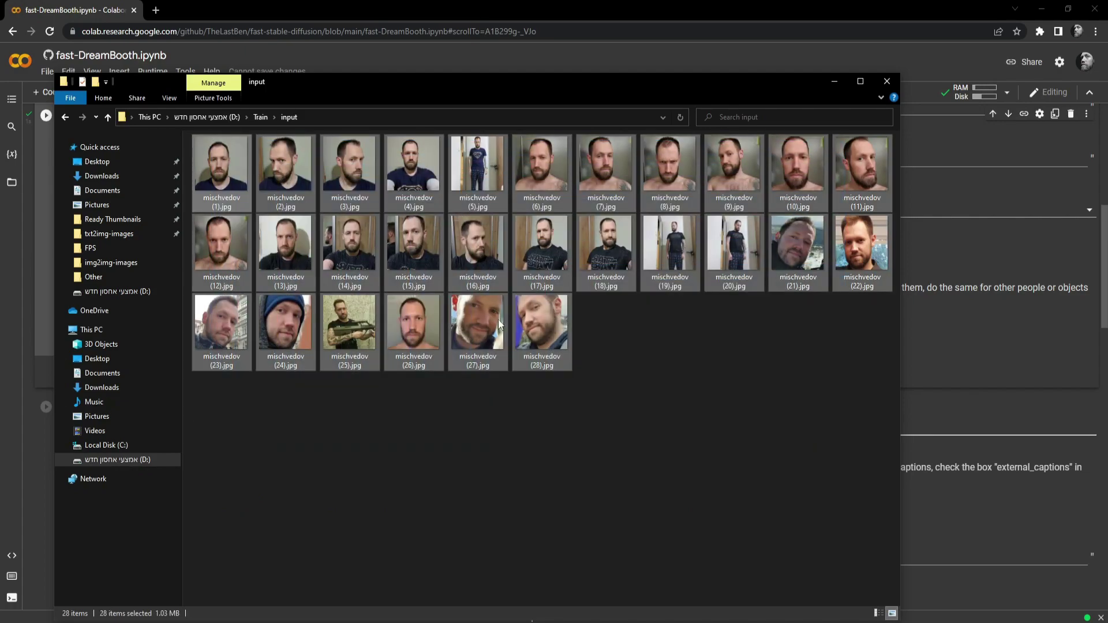
click(653, 449)
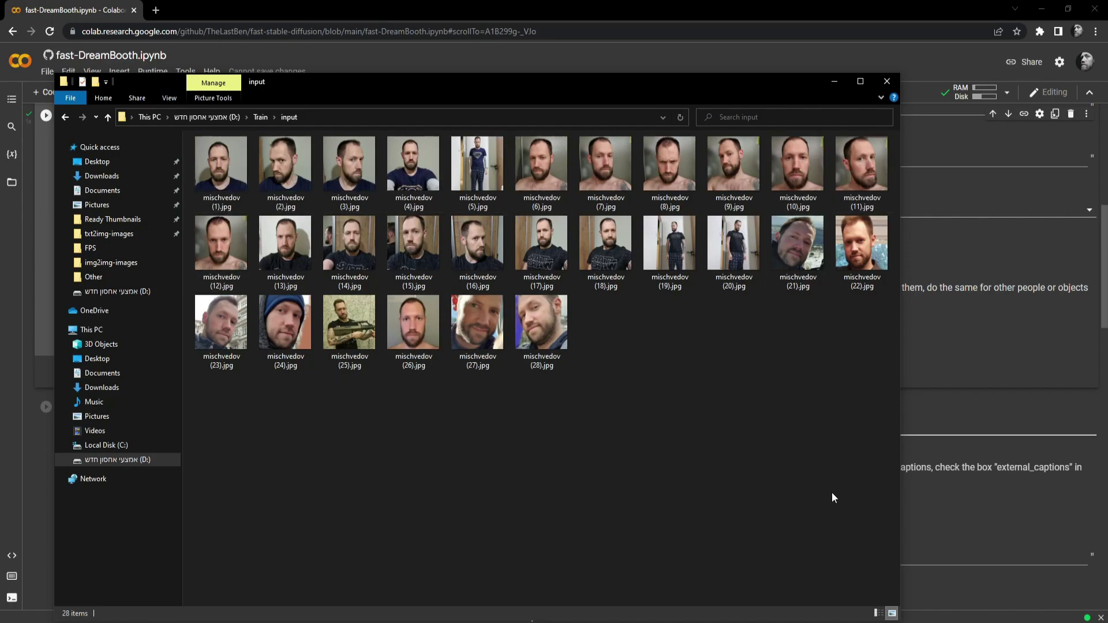
drag(868, 467, 231, 157)
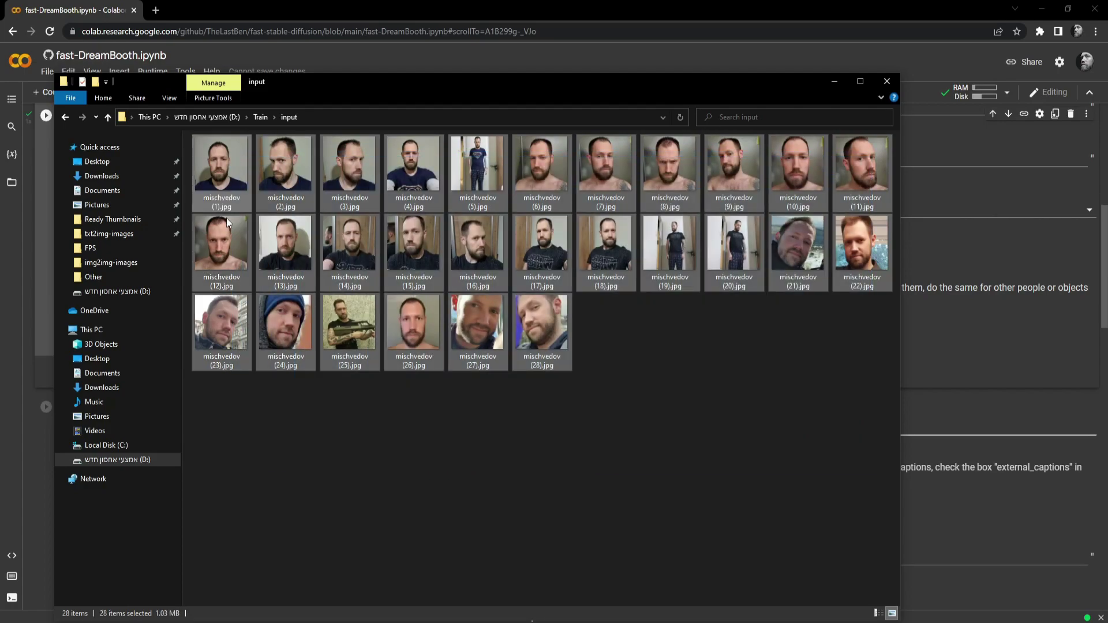
Step: Batch-rename the selected instance pictures to misch and return to the Colab notebook
right_click(226, 187)
click(271, 506)
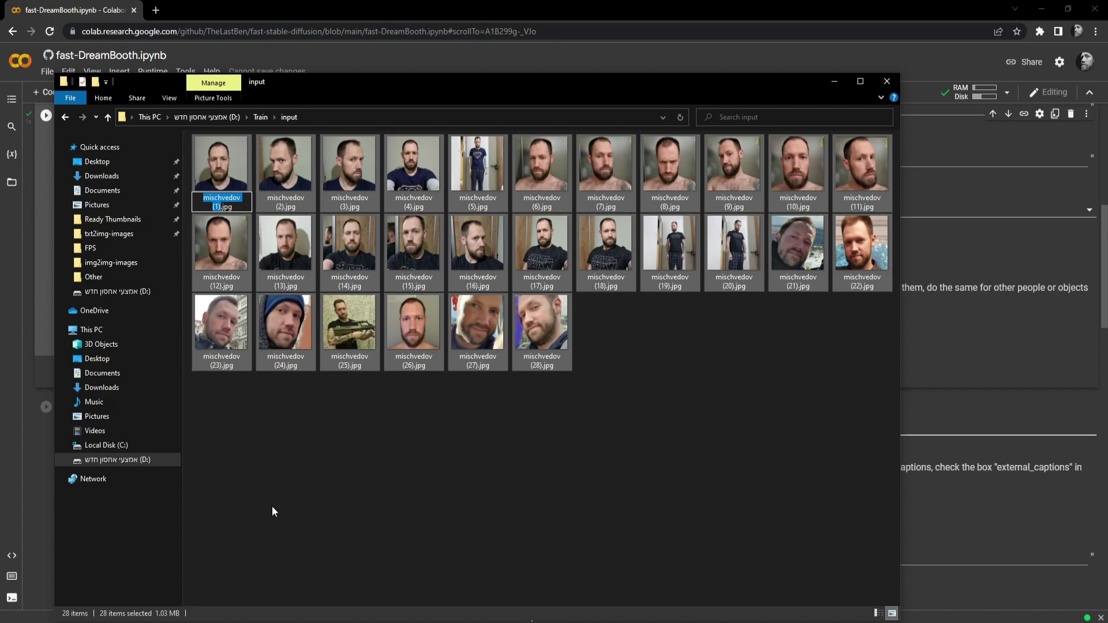
text(misch)
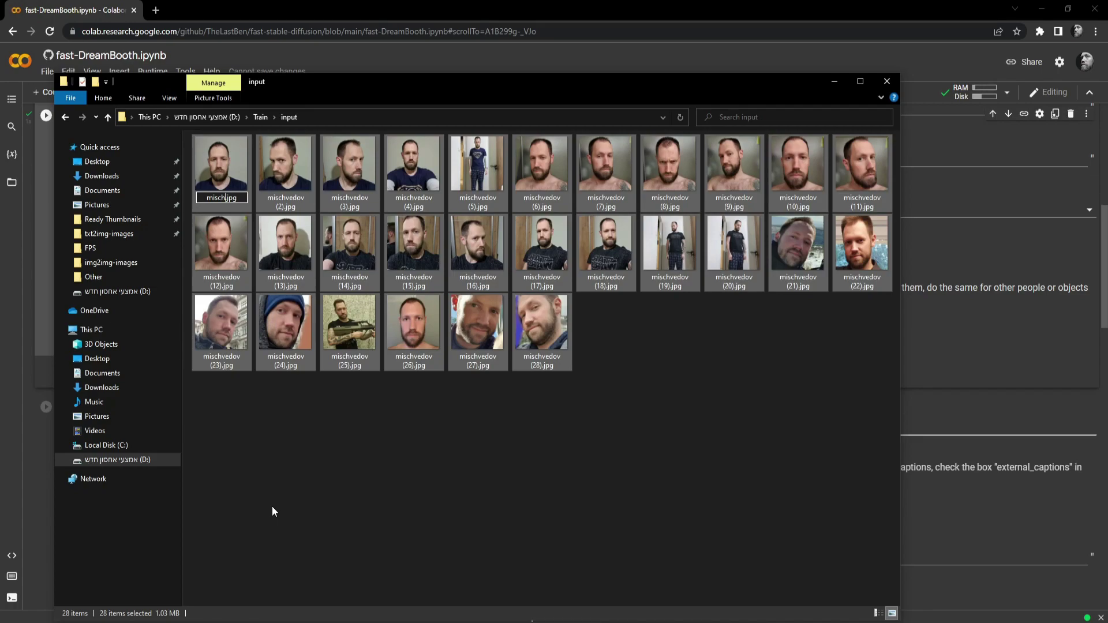
key(Return)
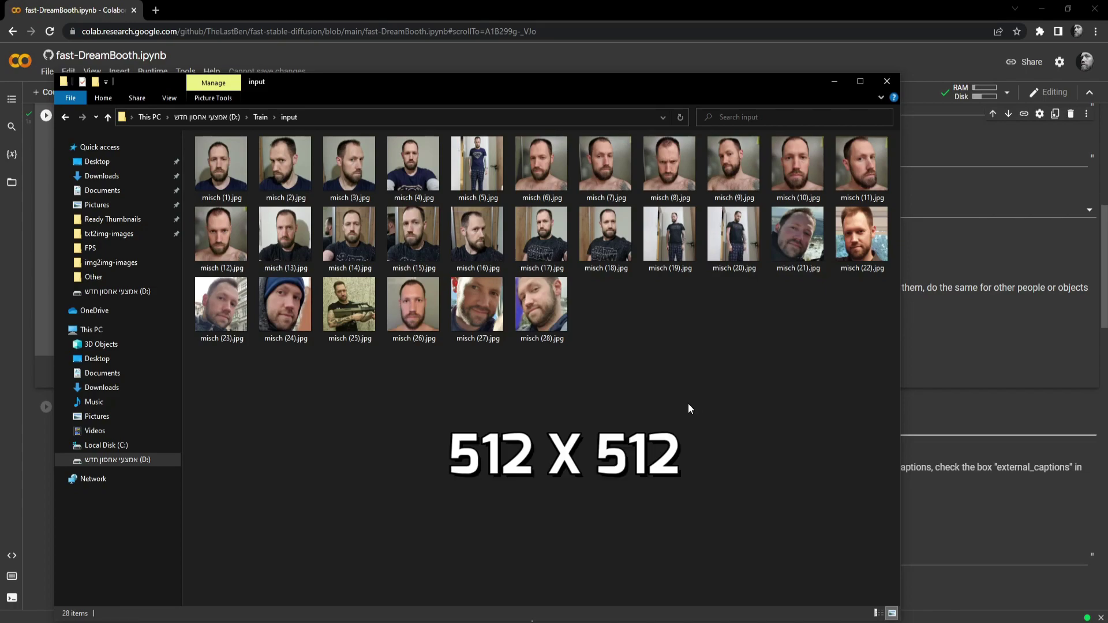
mouse_move(234, 169)
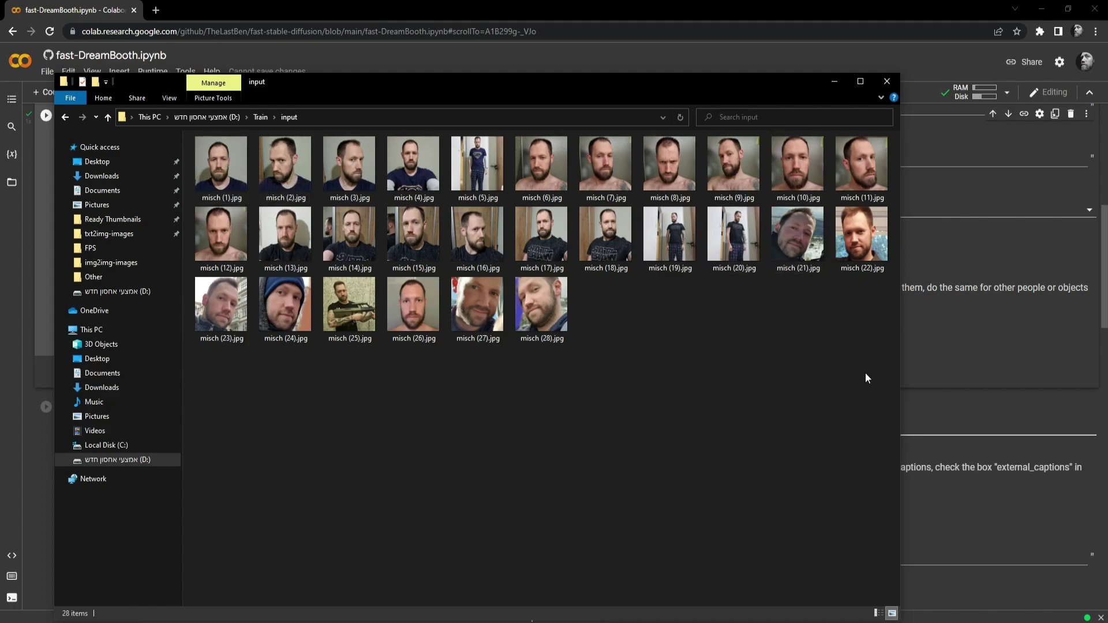
click(834, 82)
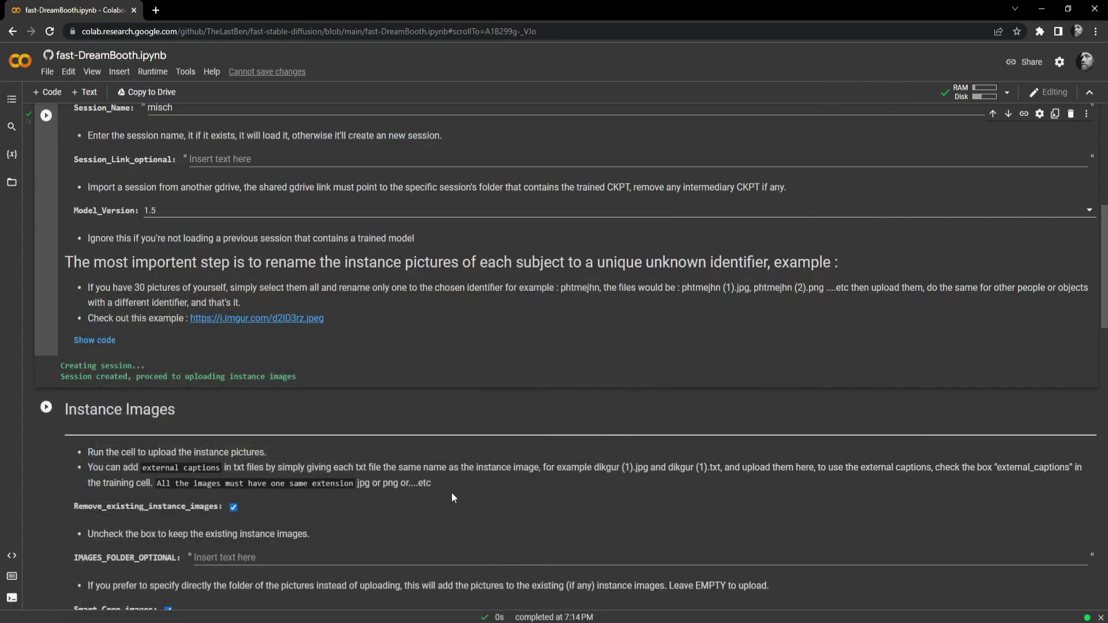
Step: Review the Instance Images settings and check the renamed pictures in the input folder
scroll(359, 461, down, 3)
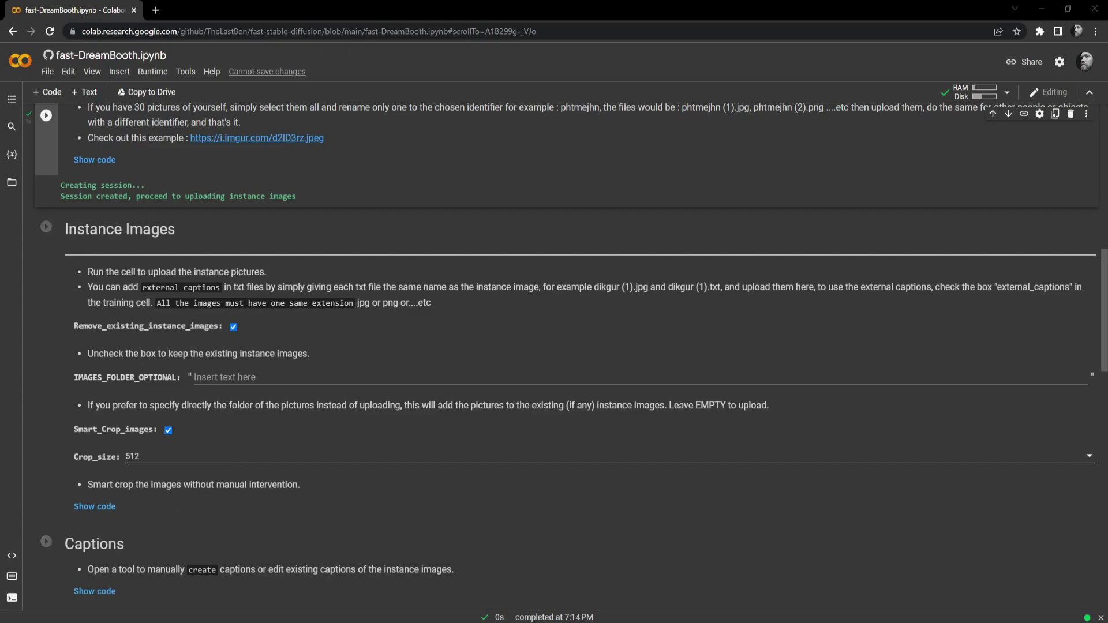
click(142, 622)
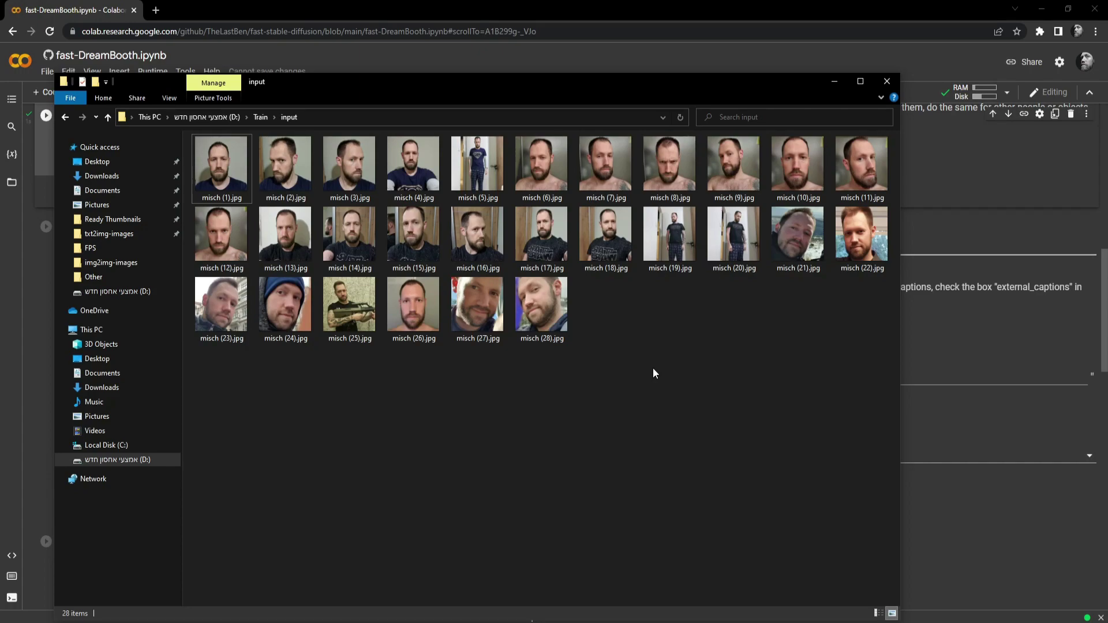
click(832, 83)
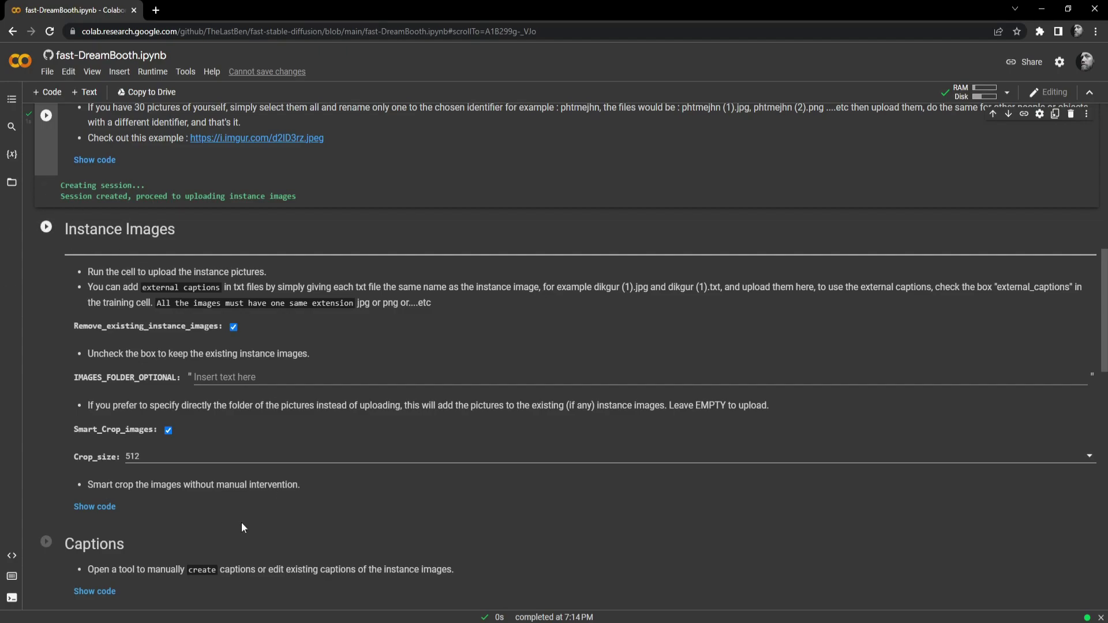
Step: Turn off Smart_Crop_images in the Instance Images cell and run the cell
scroll(286, 393, down, 1)
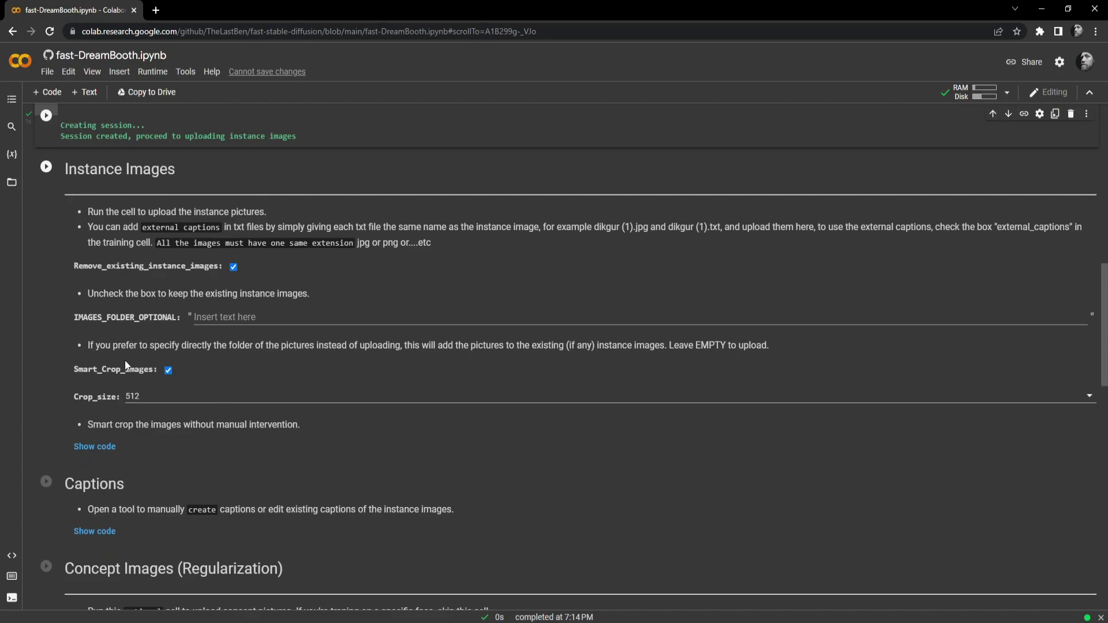
click(168, 371)
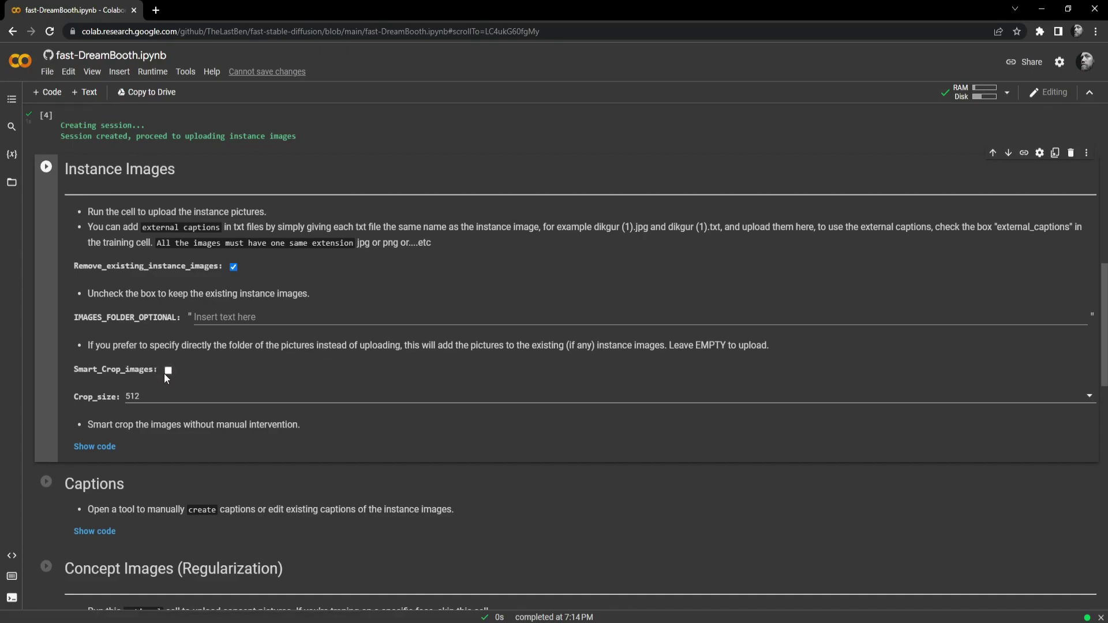
scroll(203, 407, down, 1)
scroll(87, 306, up, 1)
click(46, 169)
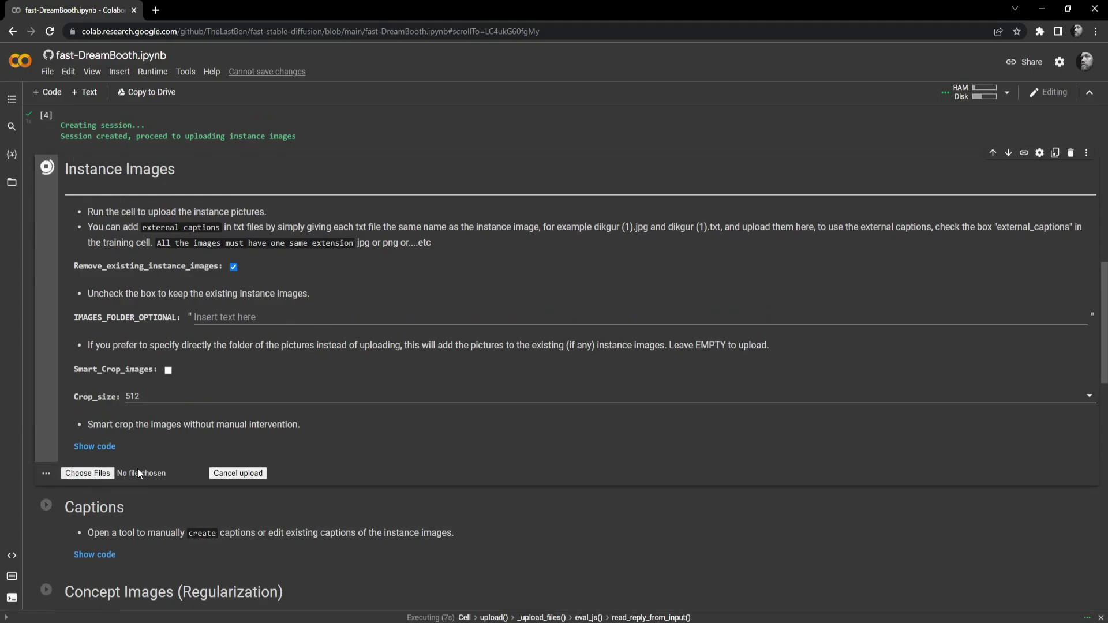
Step: Upload all the instance pictures, misch (1).jpg through misch (28).jpg, from the input folder
click(94, 473)
drag(914, 419, 182, 90)
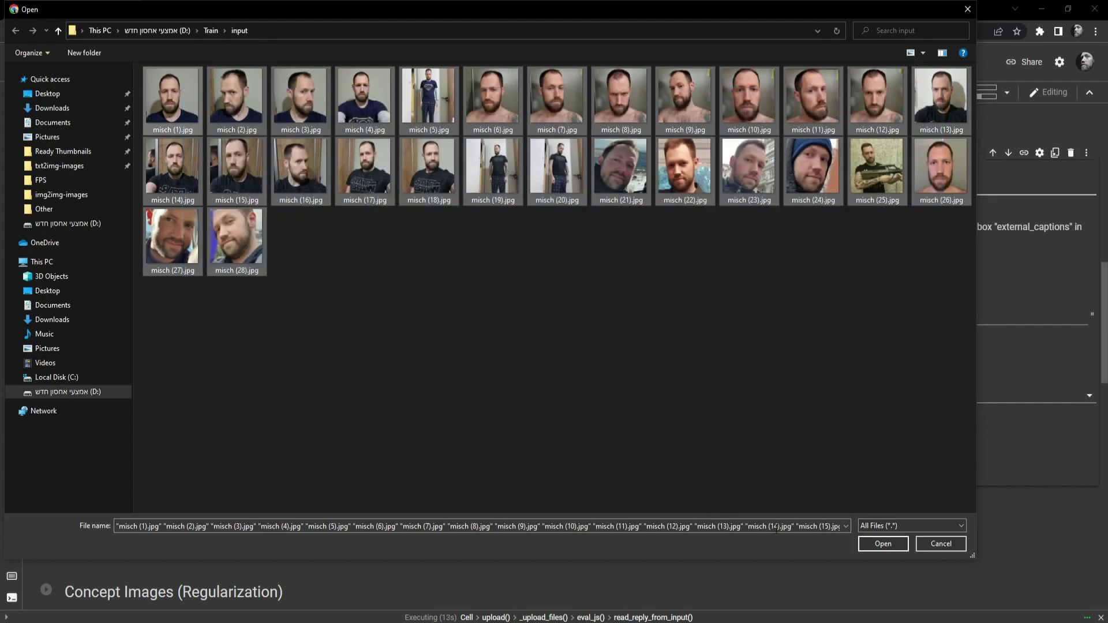
click(899, 545)
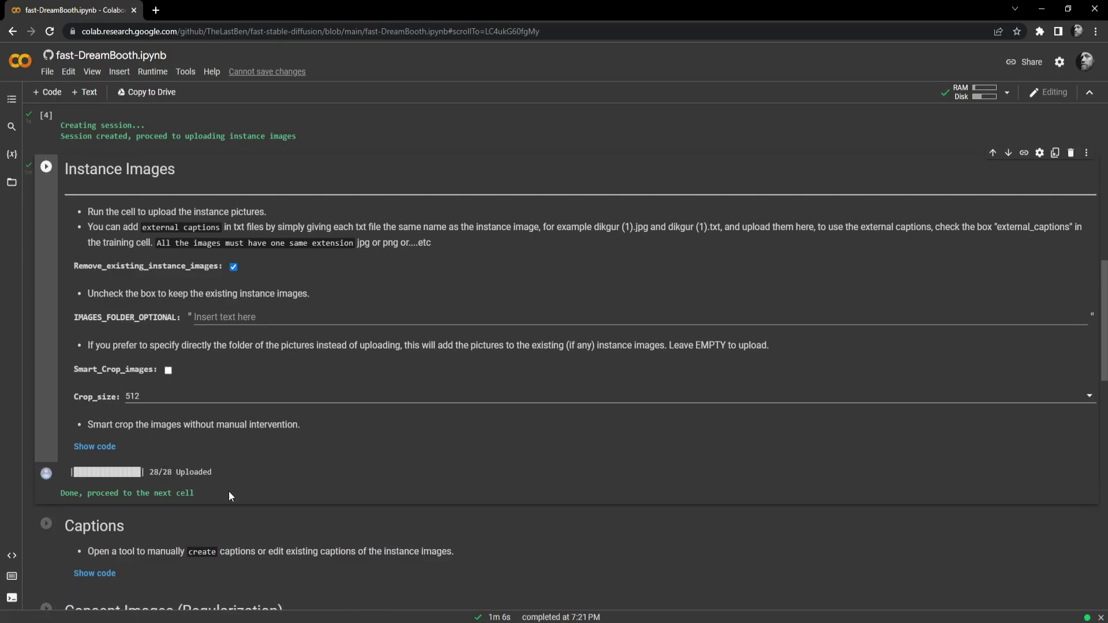
Step: Run the Captions cell to open the captioning tool for the instance images
scroll(164, 451, down, 2)
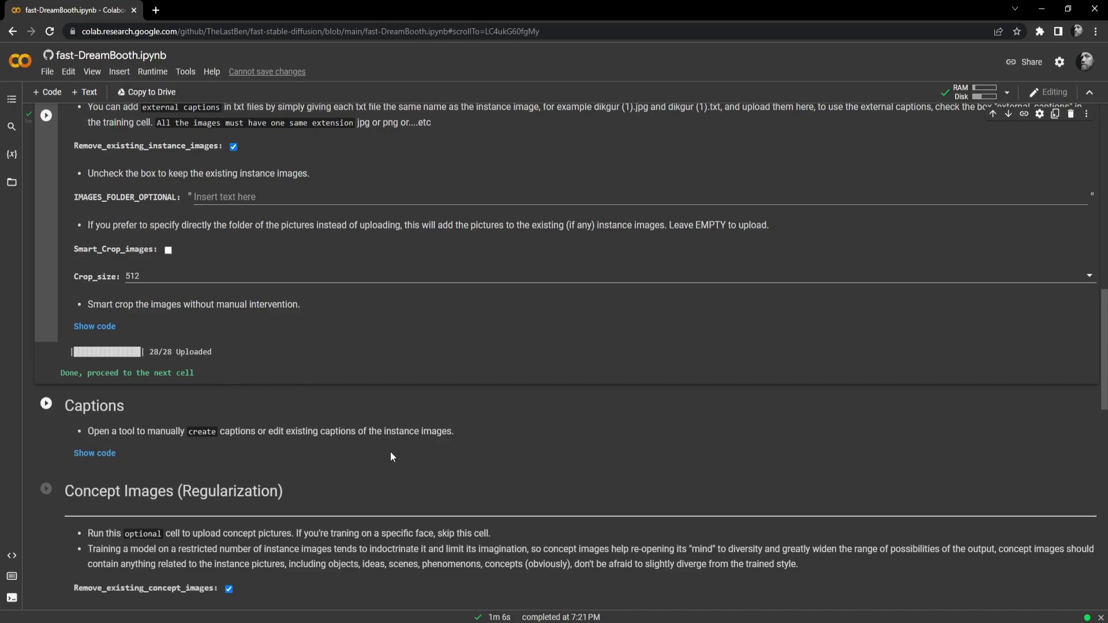
click(46, 404)
scroll(143, 515, down, 2)
scroll(134, 510, up, 2)
scroll(321, 522, down, 2)
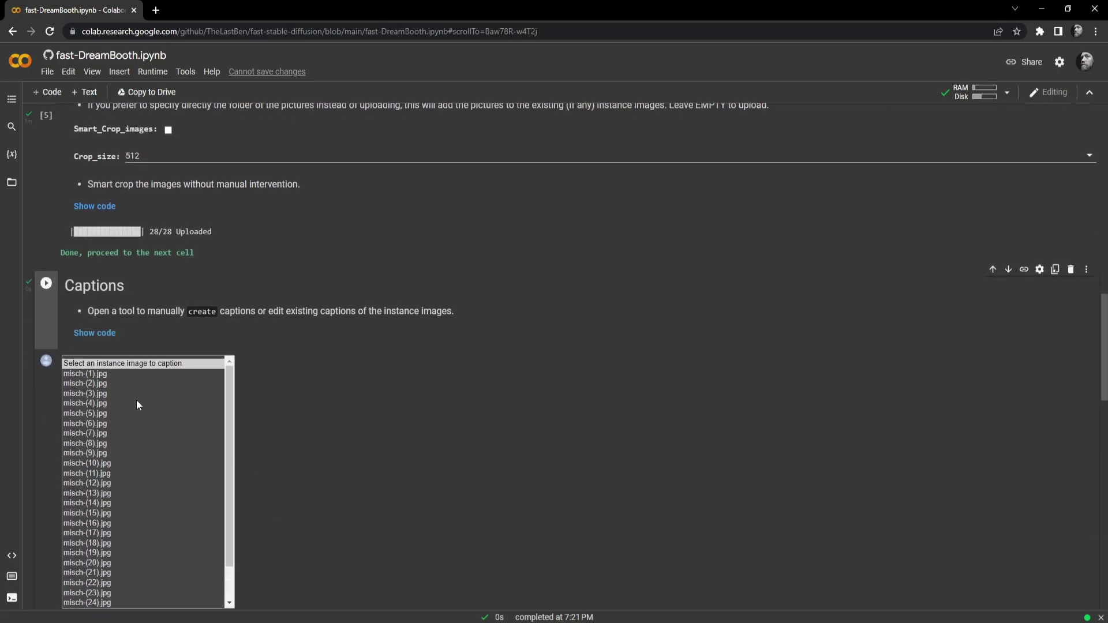
Step: Write the caption "a man white a blue shirt looking at the camera with a white wall in the background" for misch-(1).jpg
click(84, 373)
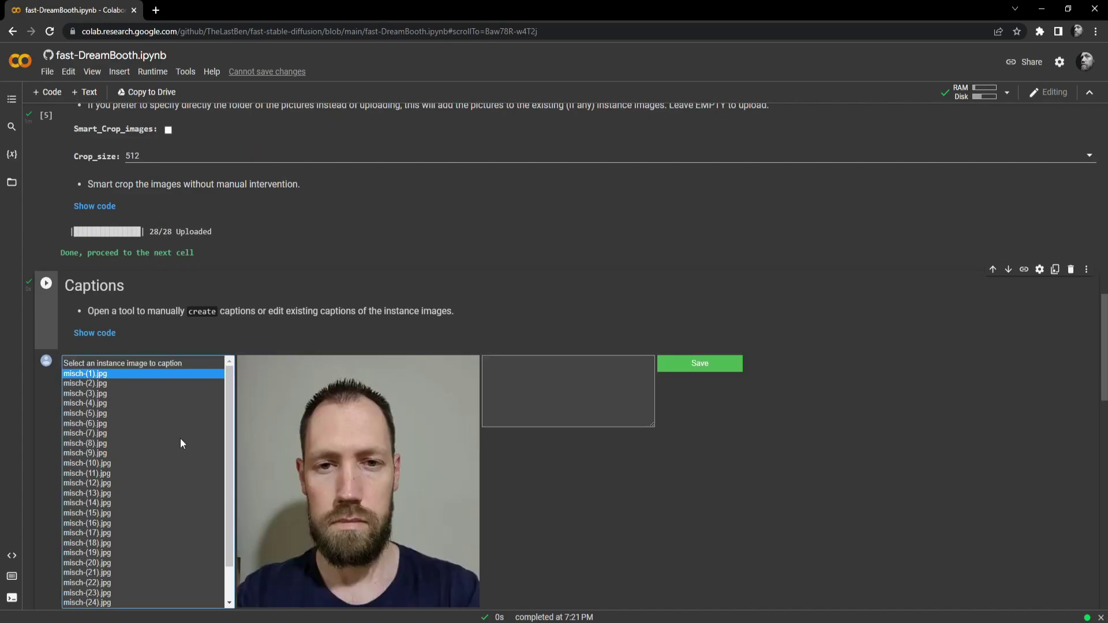
click(534, 412)
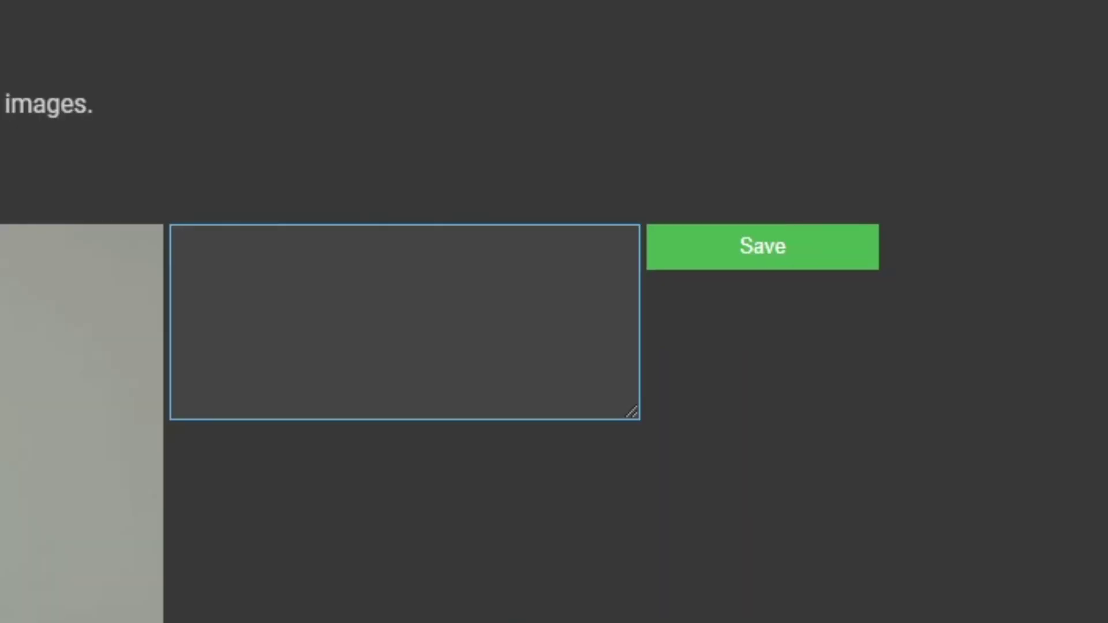
text(a )
text(man white a bl)
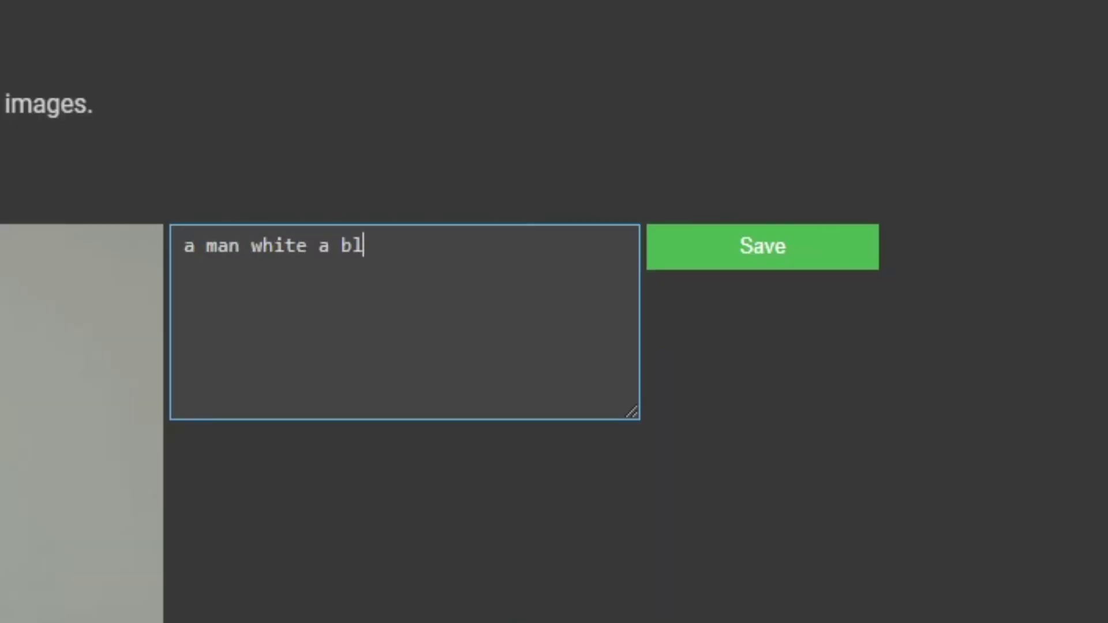
text(ue shirt l)
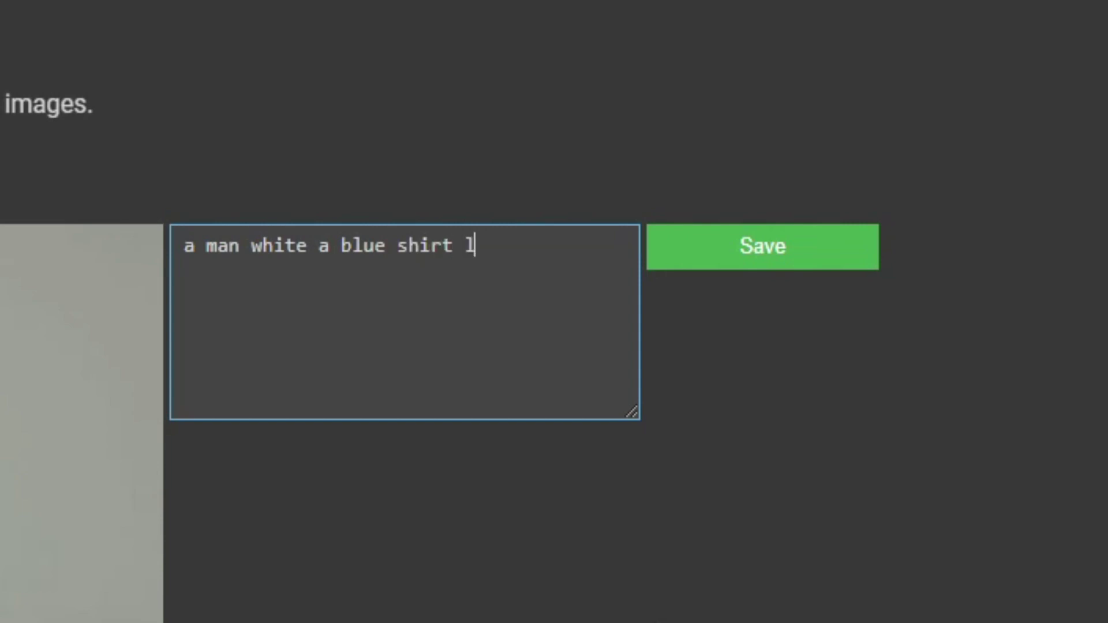
text(ookign at)
key(BackSpace)
key(BackSpace)
key(BackSpace)
key(BackSpace)
key(BackSpace)
key(BackSpace)
text(ng)
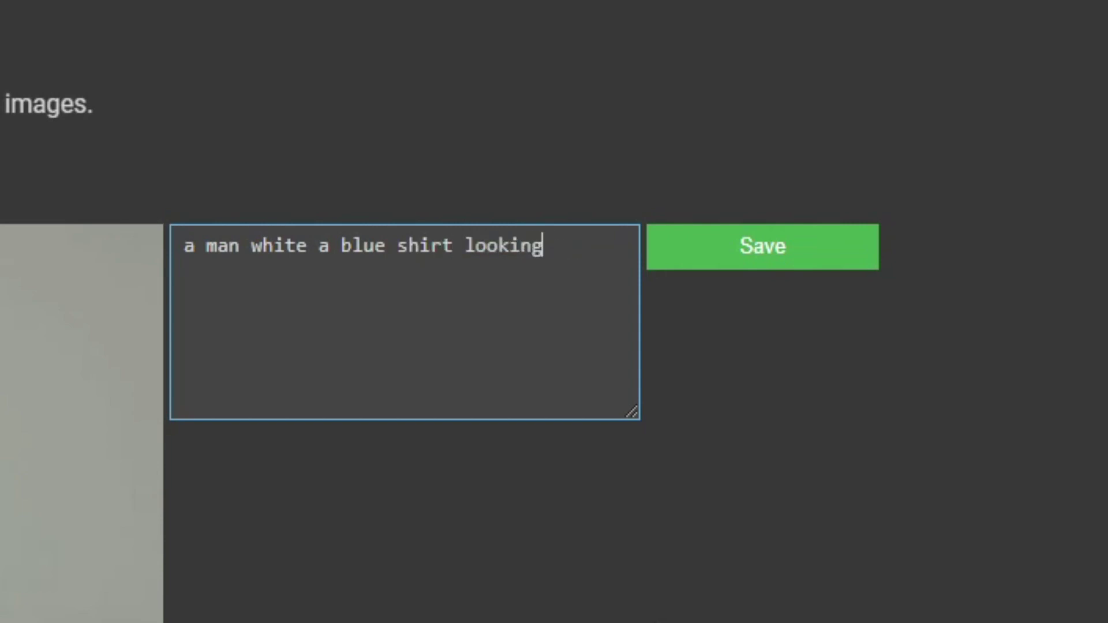
text( at the camera)
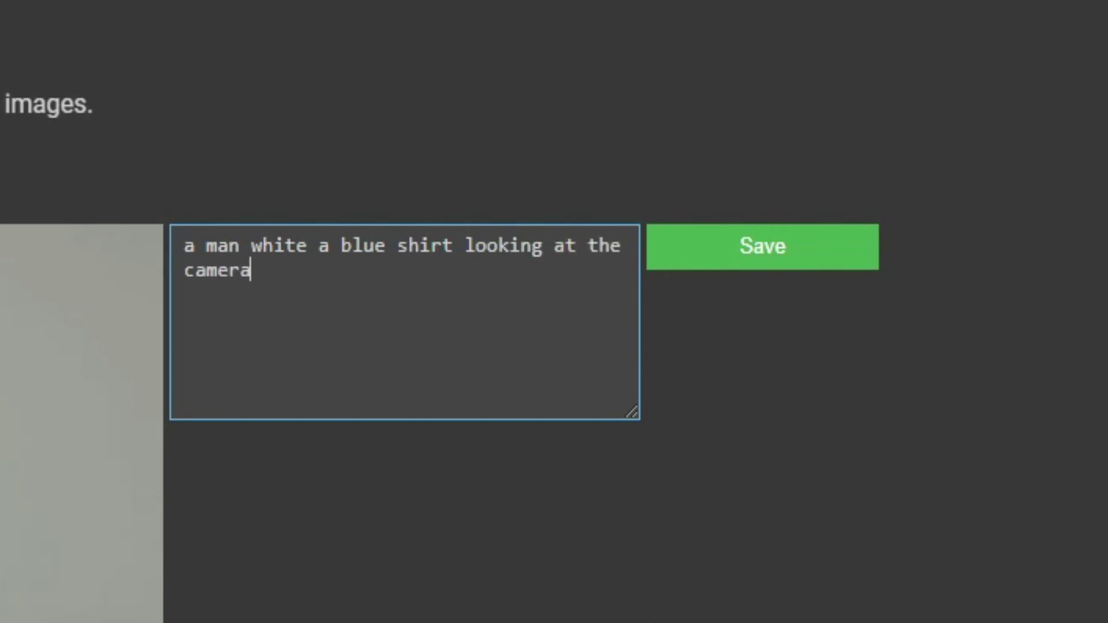
text( witha wh)
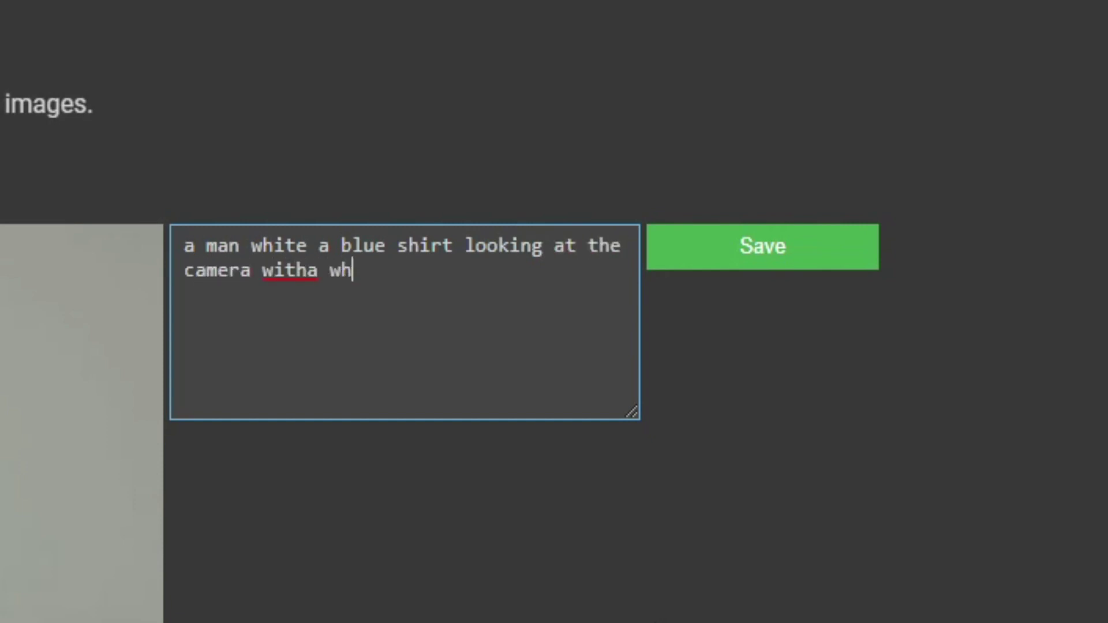
text(ite wall in th)
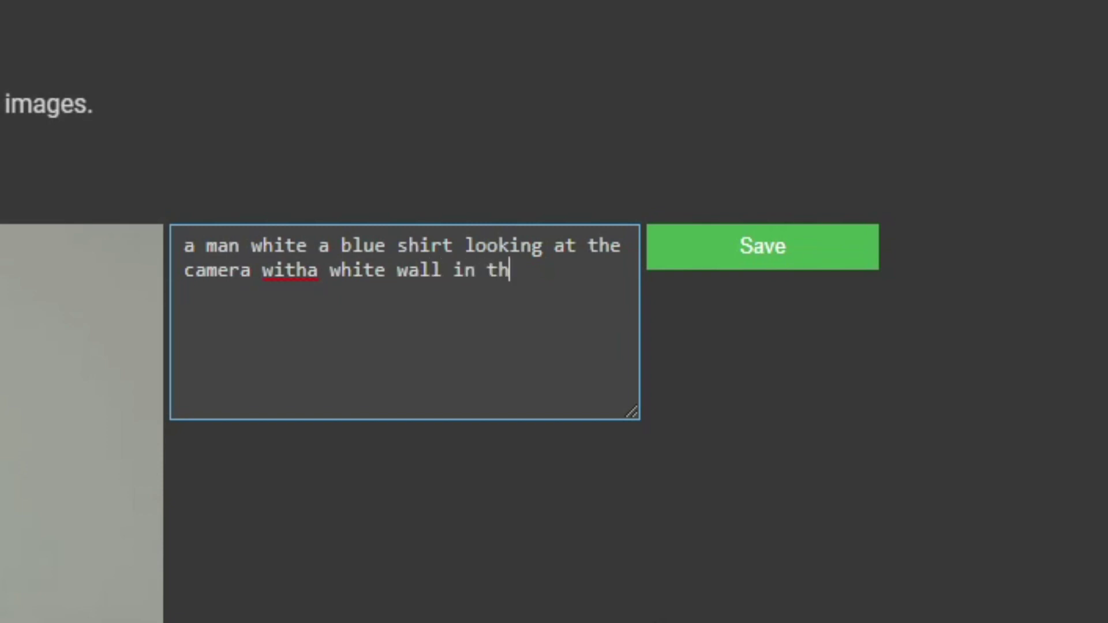
text(e background)
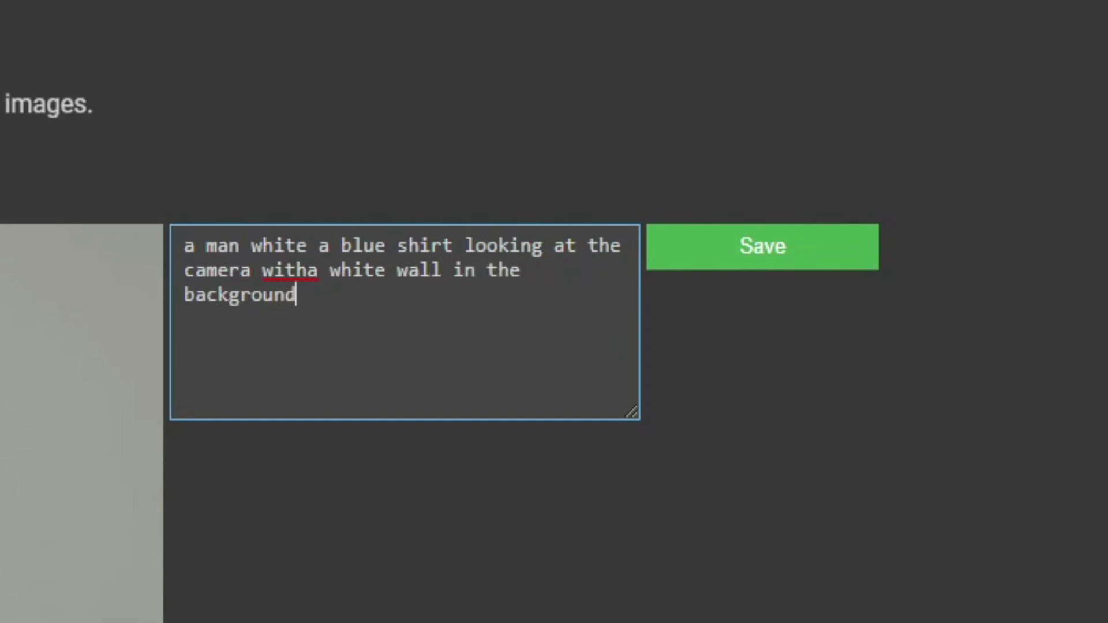
click(314, 268)
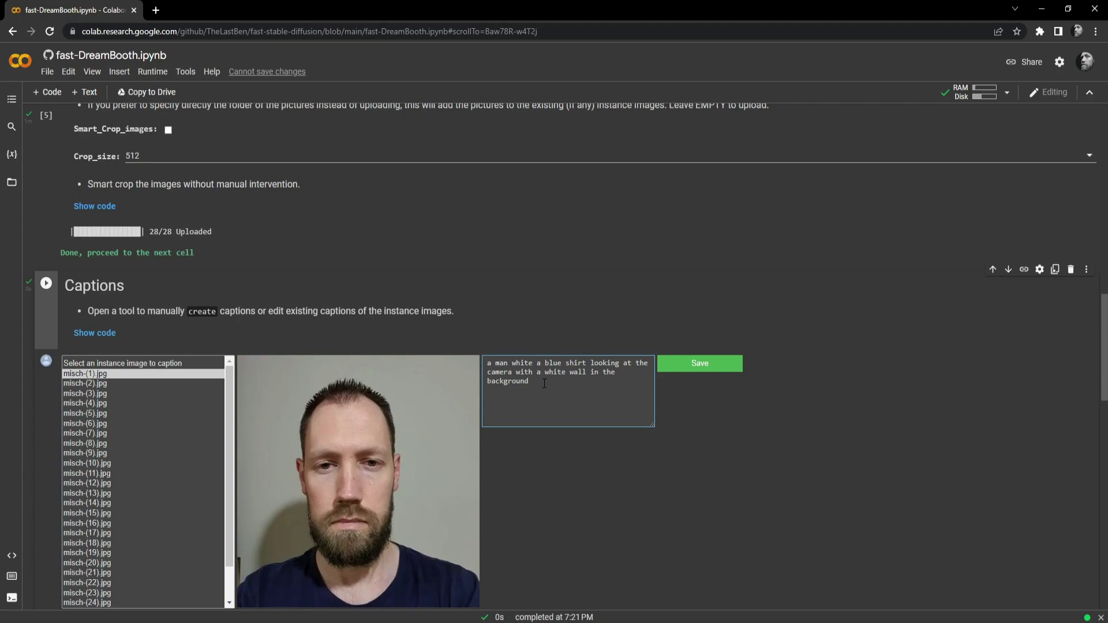
scroll(421, 482, down, 1)
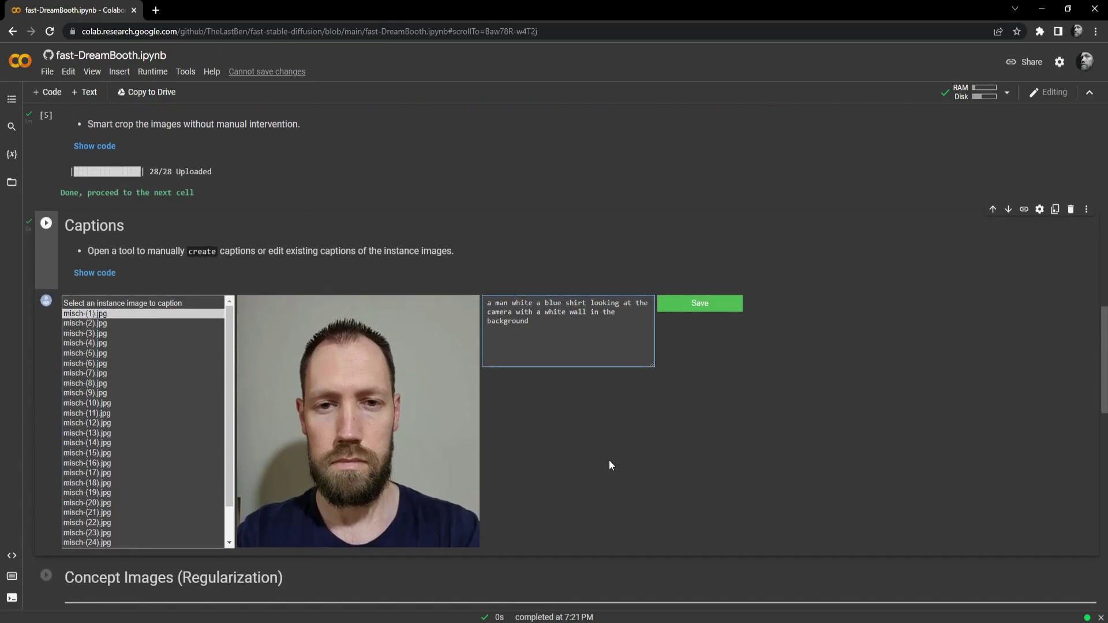
scroll(413, 534, up, 1)
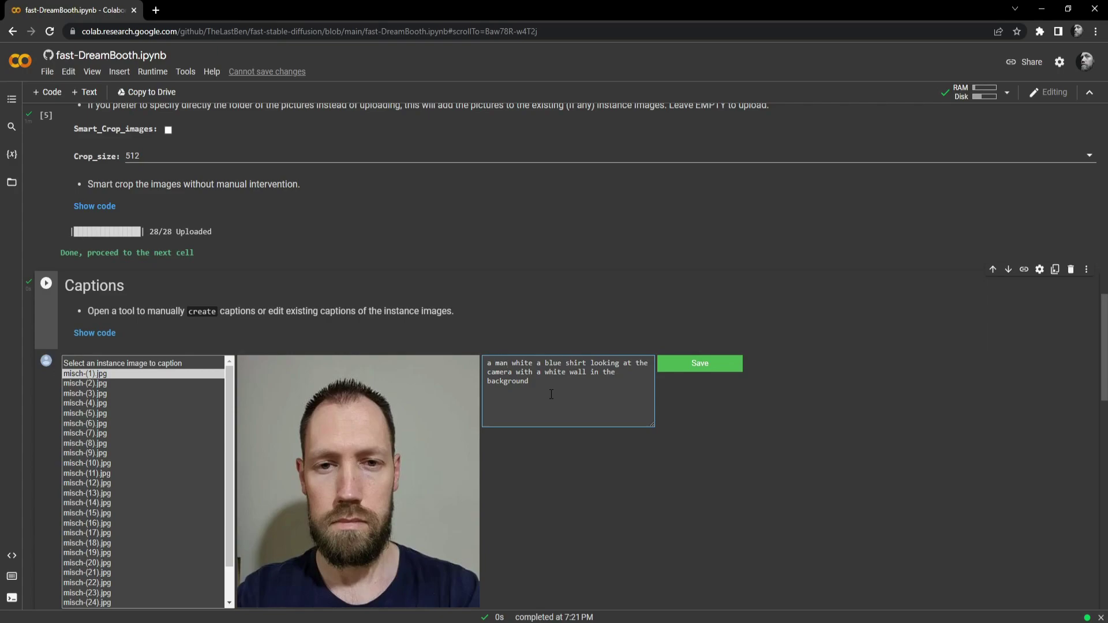
scroll(551, 394, down, 1)
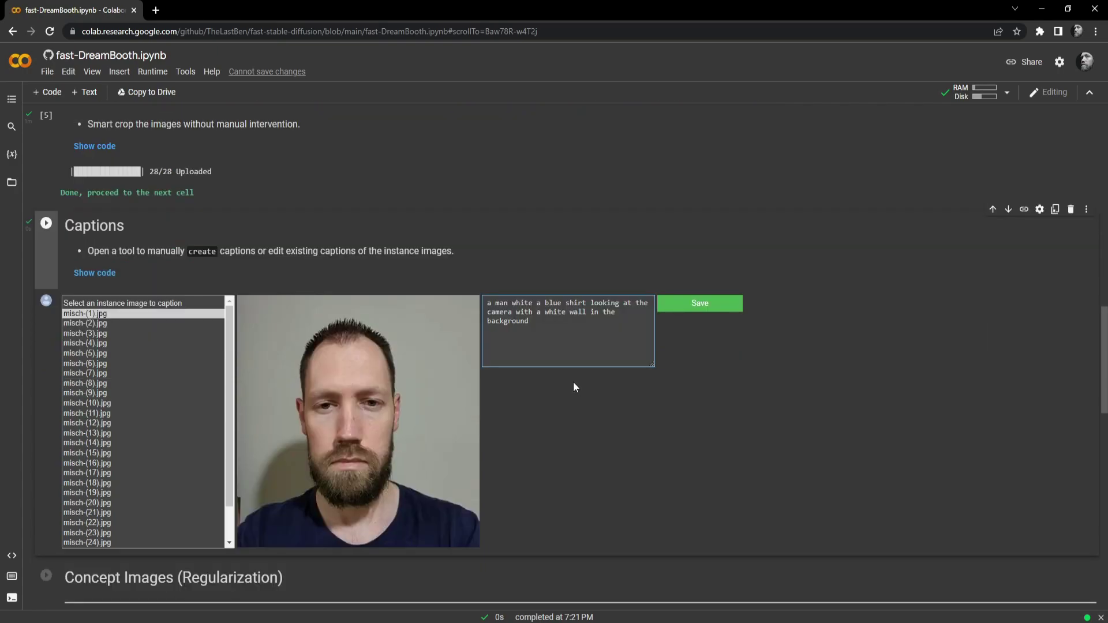
drag(529, 321, 511, 316)
key(ctrl+a)
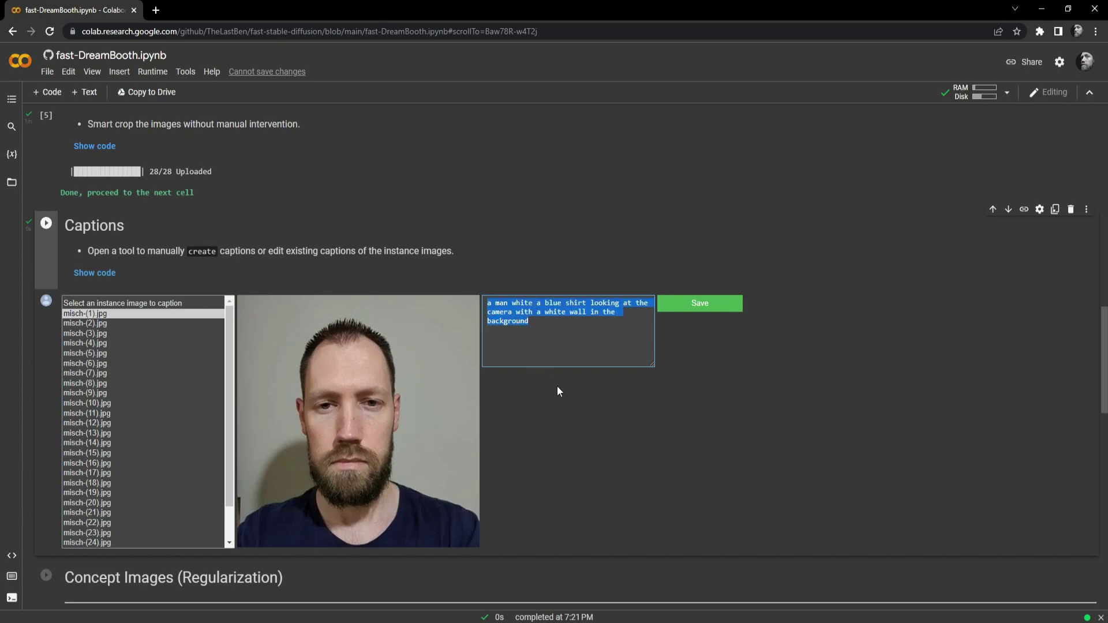
click(559, 342)
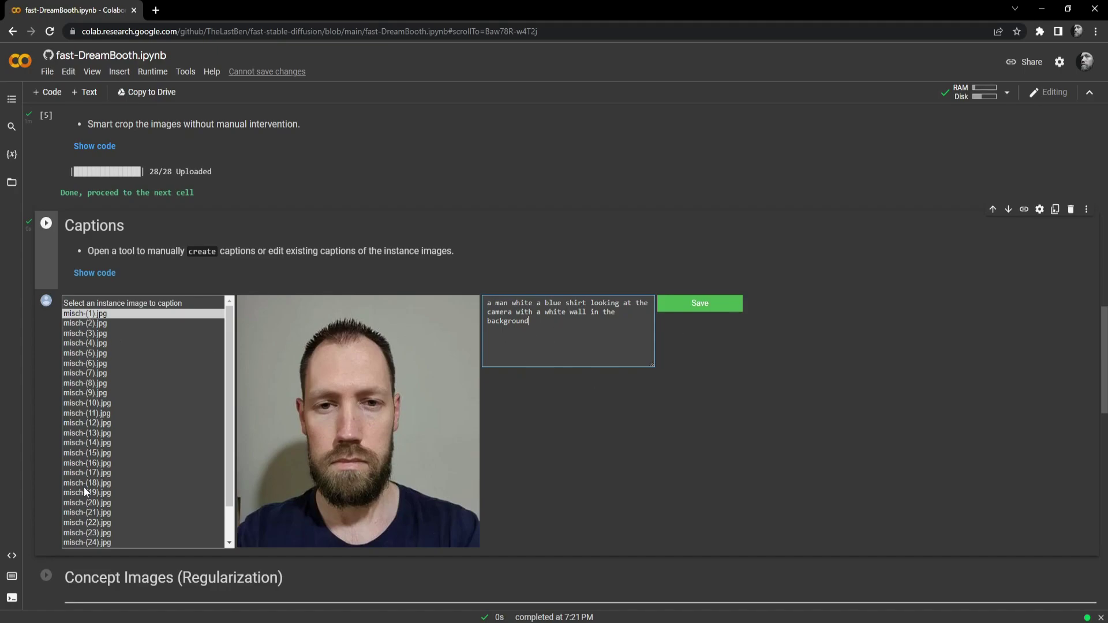
Step: View misch-(2).jpg and misch-(3).jpg in the captioning tool and look over the image list and the Concept Images section
click(95, 324)
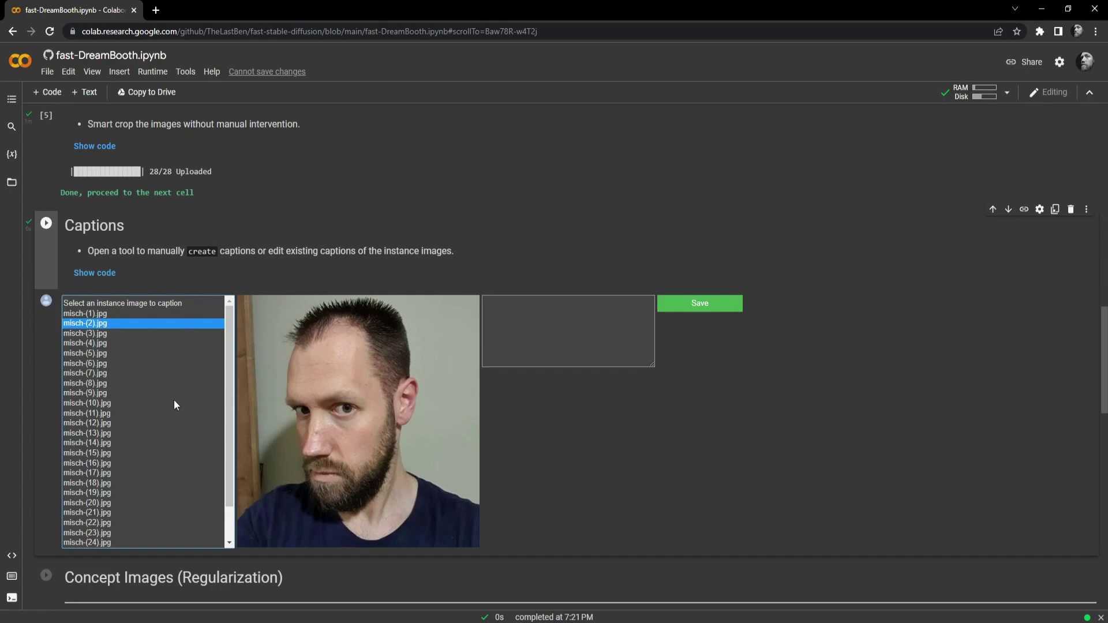
click(85, 335)
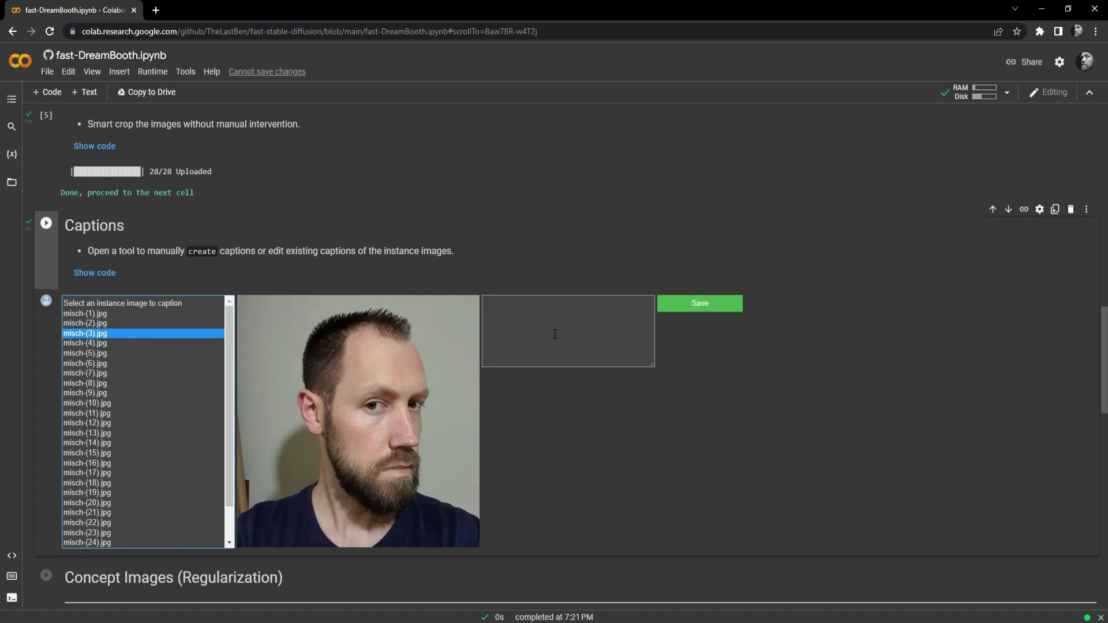
scroll(106, 427, down, 2)
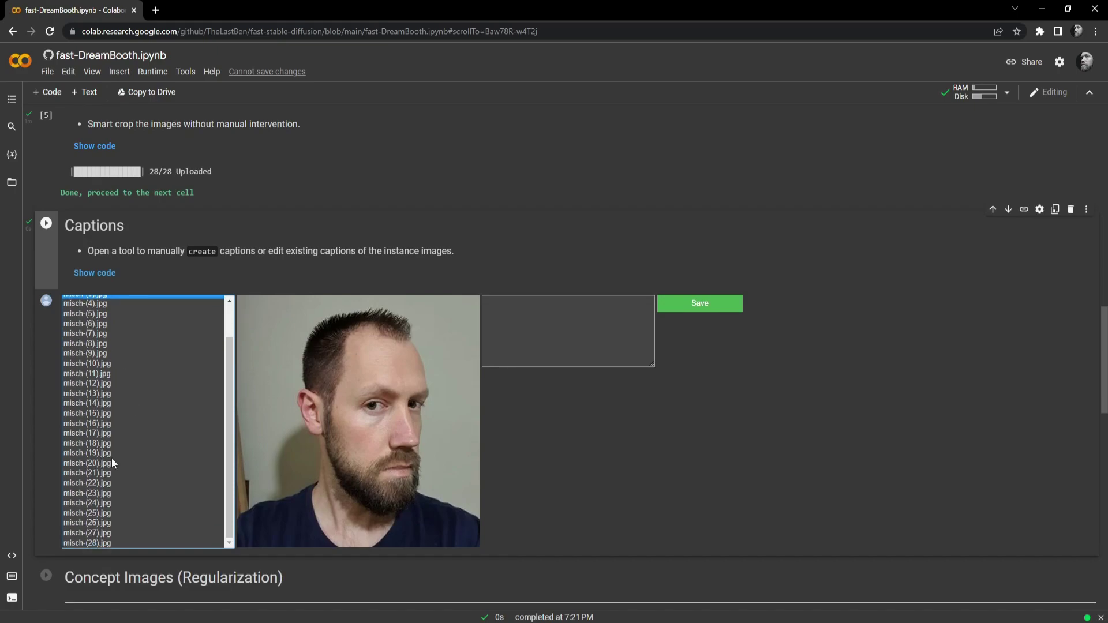
scroll(143, 508, down, 4)
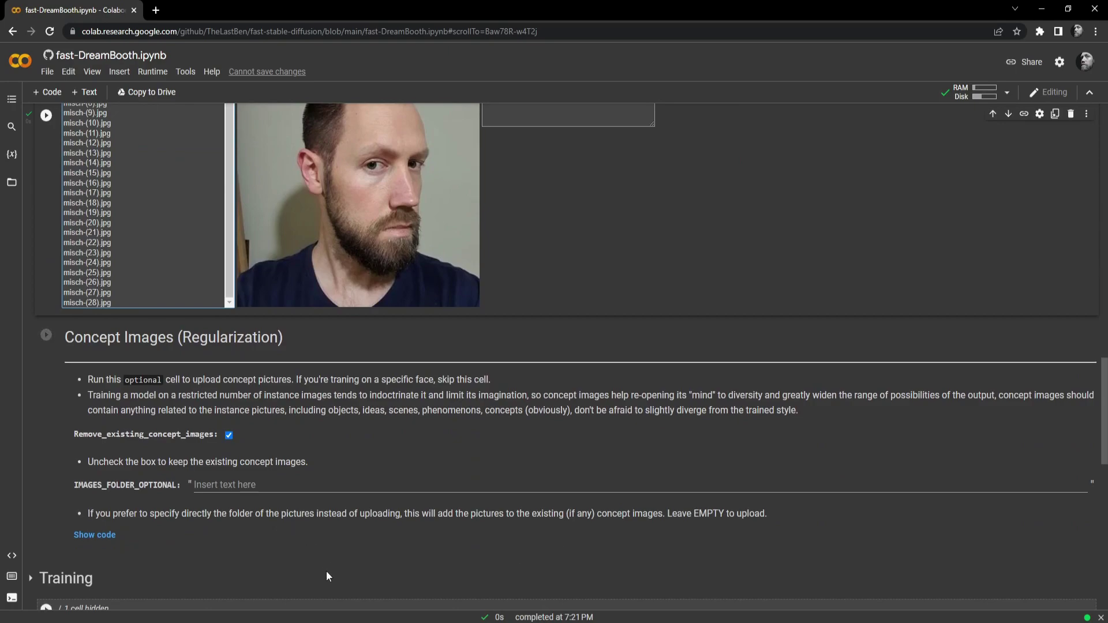
scroll(327, 570, up, 4)
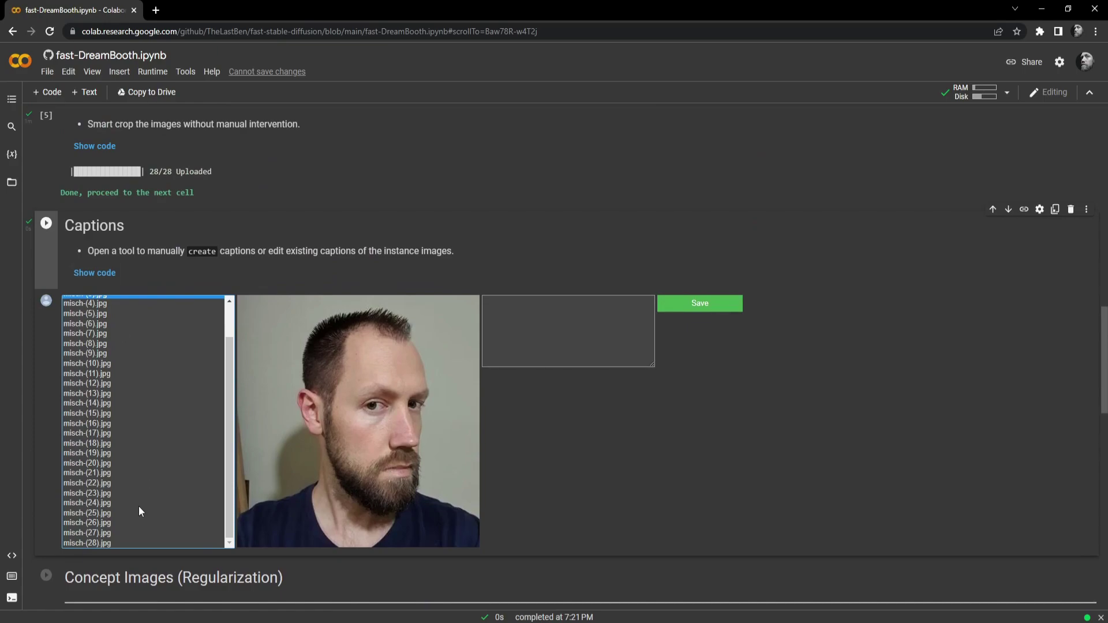
Step: Expand the Training section below Concept Images to show the Start DreamBooth cell and its settings
scroll(134, 507, down, 3)
scroll(110, 492, down, 2)
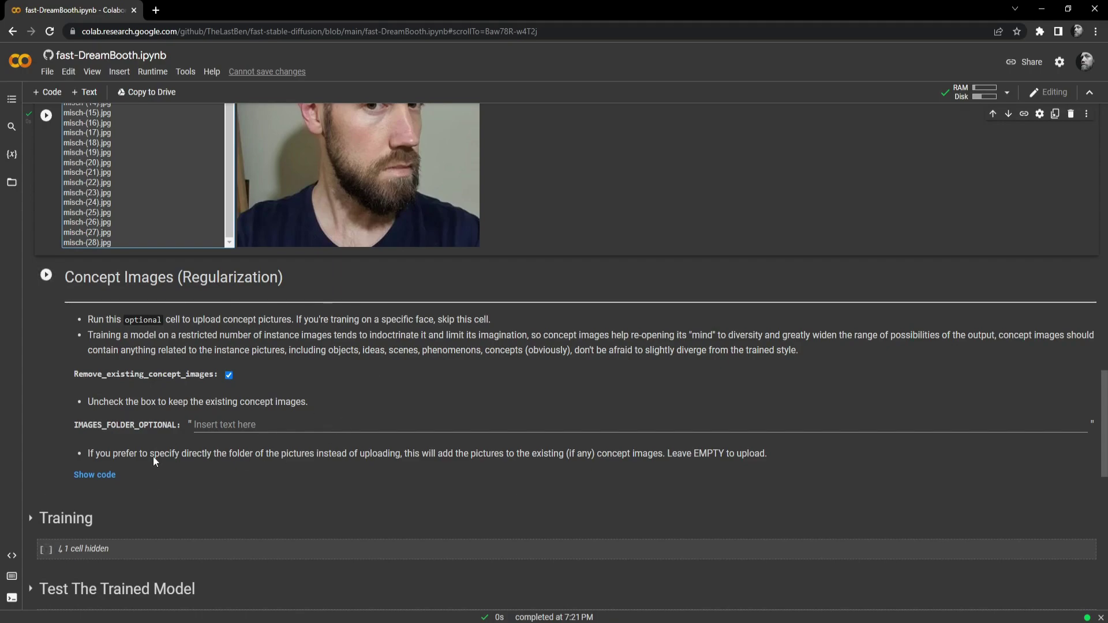
scroll(183, 455, down, 2)
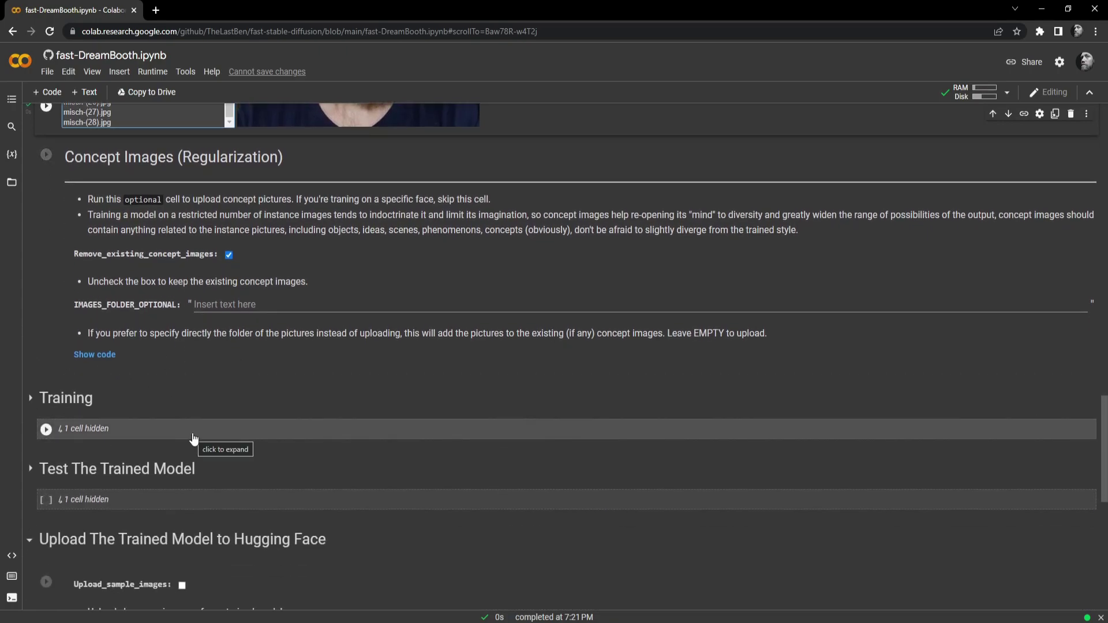
click(31, 398)
scroll(190, 488, down, 2)
scroll(190, 488, down, 2)
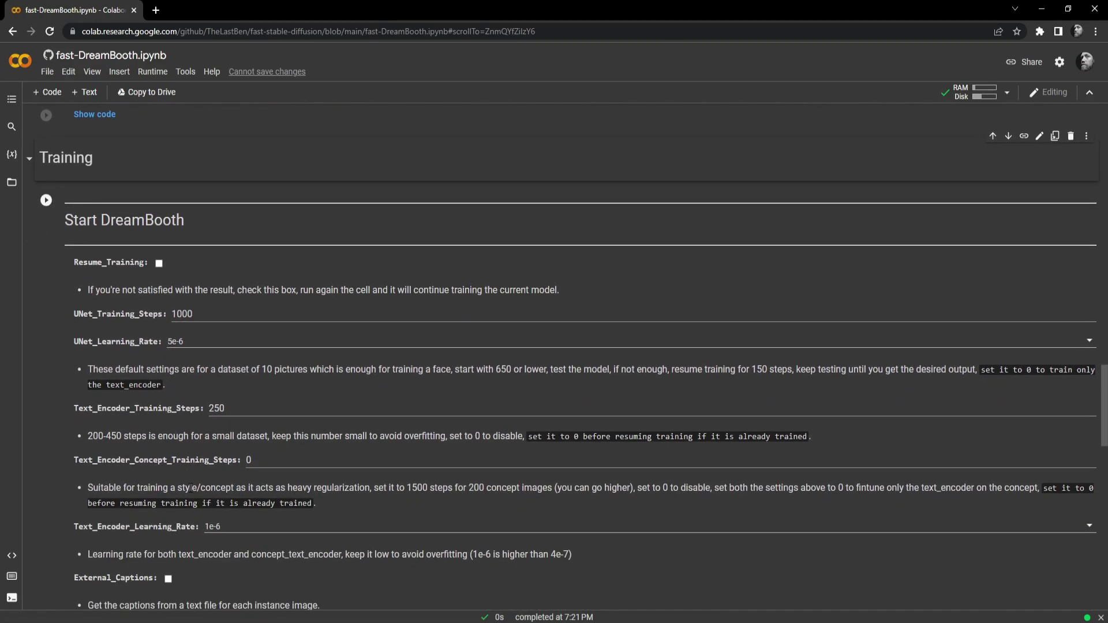
Step: Look over the Start DreamBooth settings, from the UNet and text encoder training steps to the captions and style options
click(398, 528)
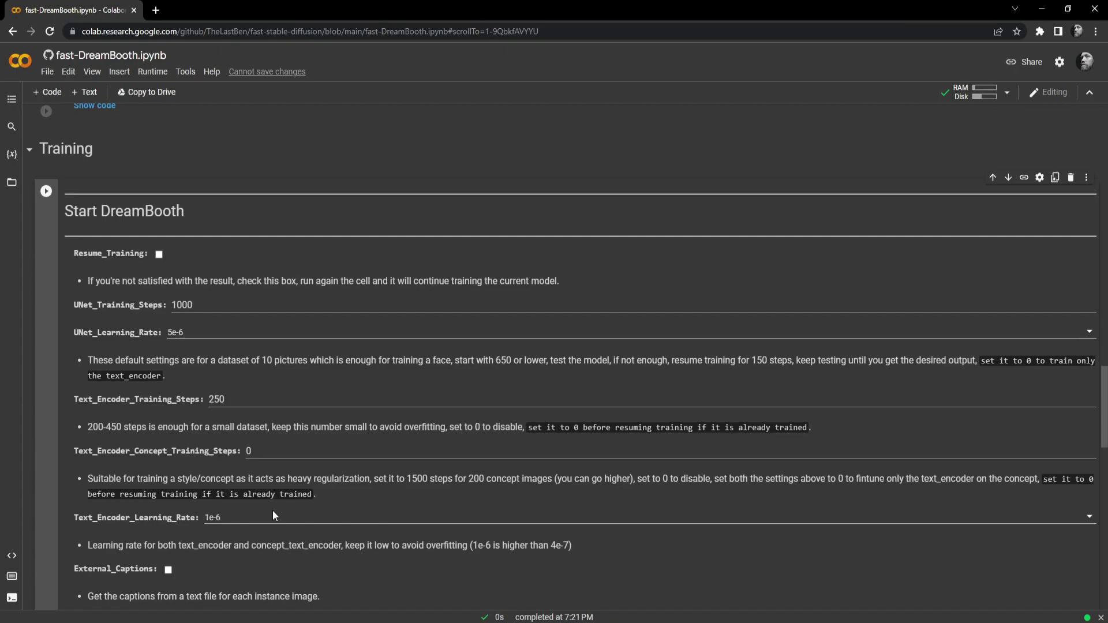
scroll(277, 473, down, 1)
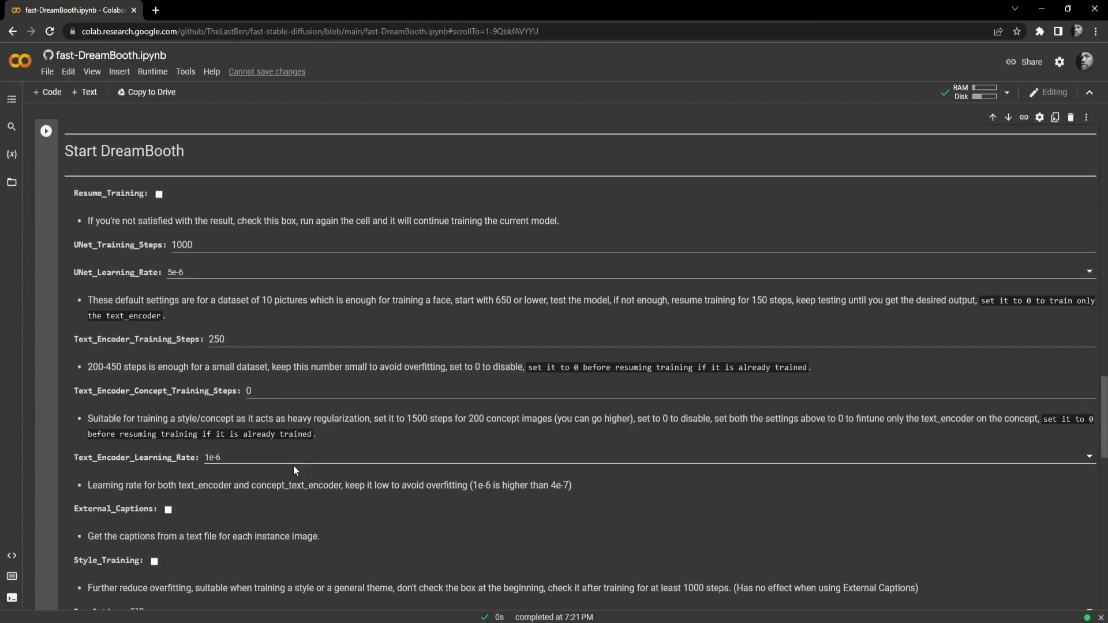
scroll(304, 542, down, 2)
scroll(306, 537, up, 3)
scroll(282, 330, up, 1)
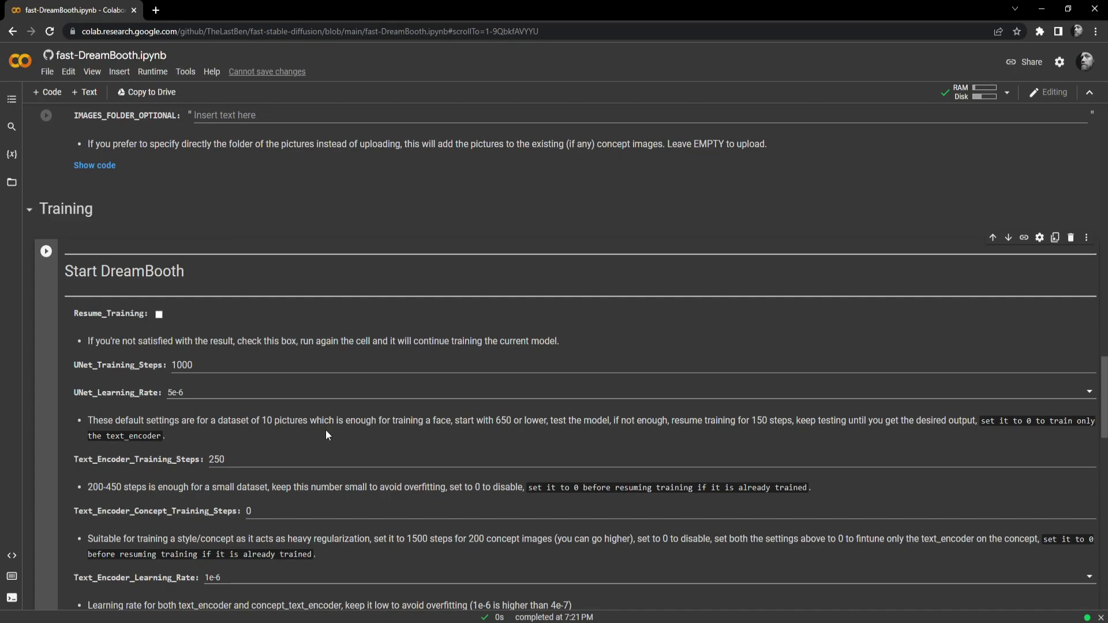
scroll(321, 433, up, 2)
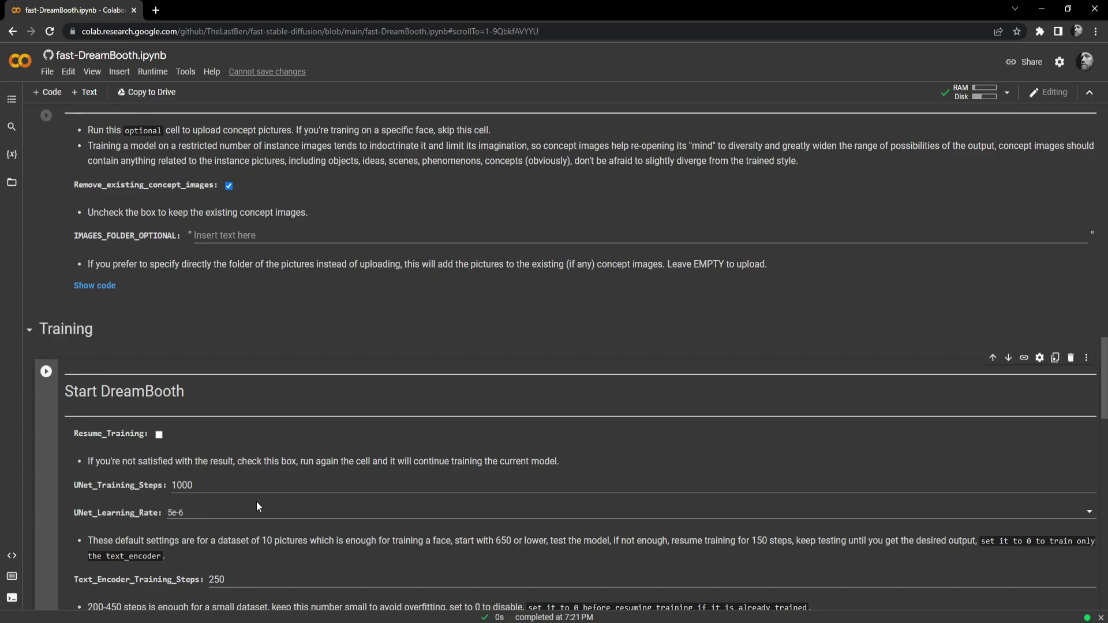
Step: Go back to the Create/Load a Session cell to check the session name, and compare it with the instance image names under Captions
scroll(257, 501, up, 20)
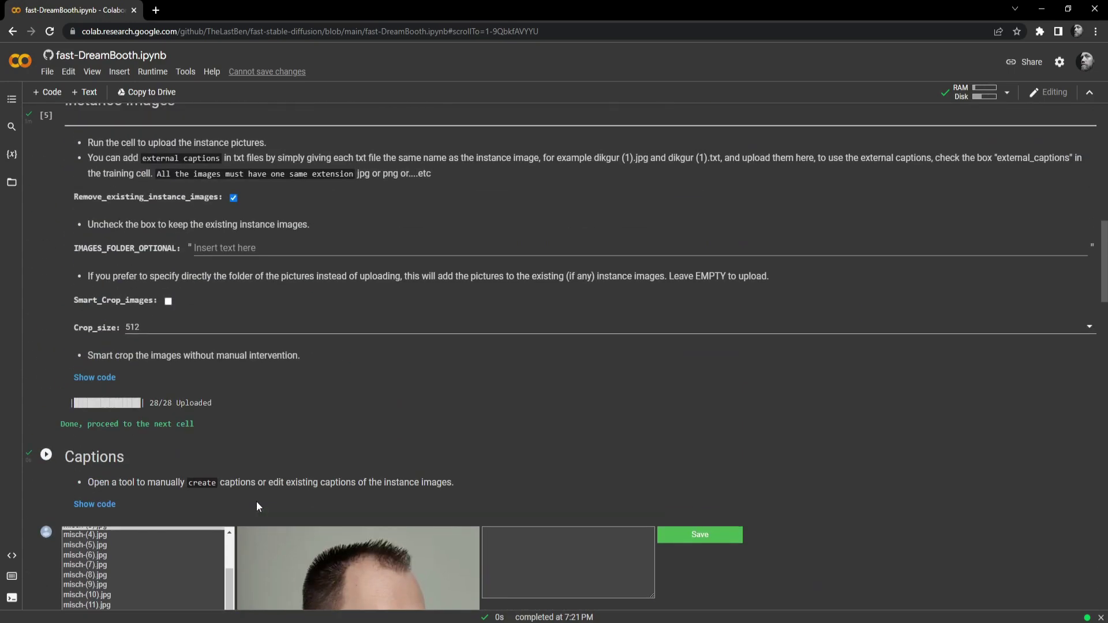
scroll(256, 501, up, 6)
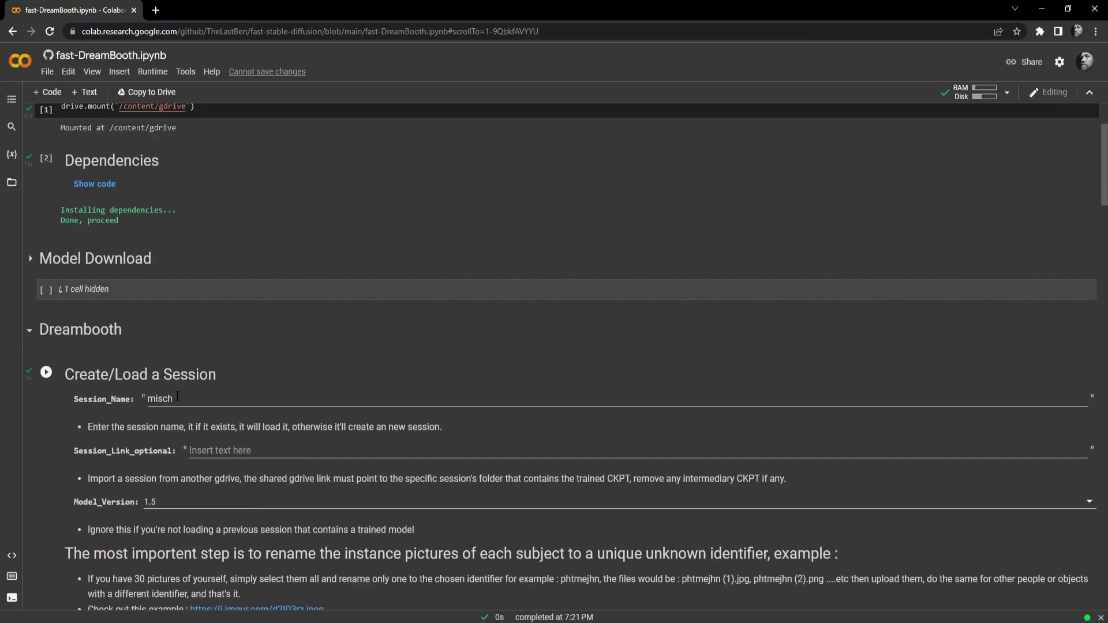
click(184, 401)
drag(173, 318, 145, 322)
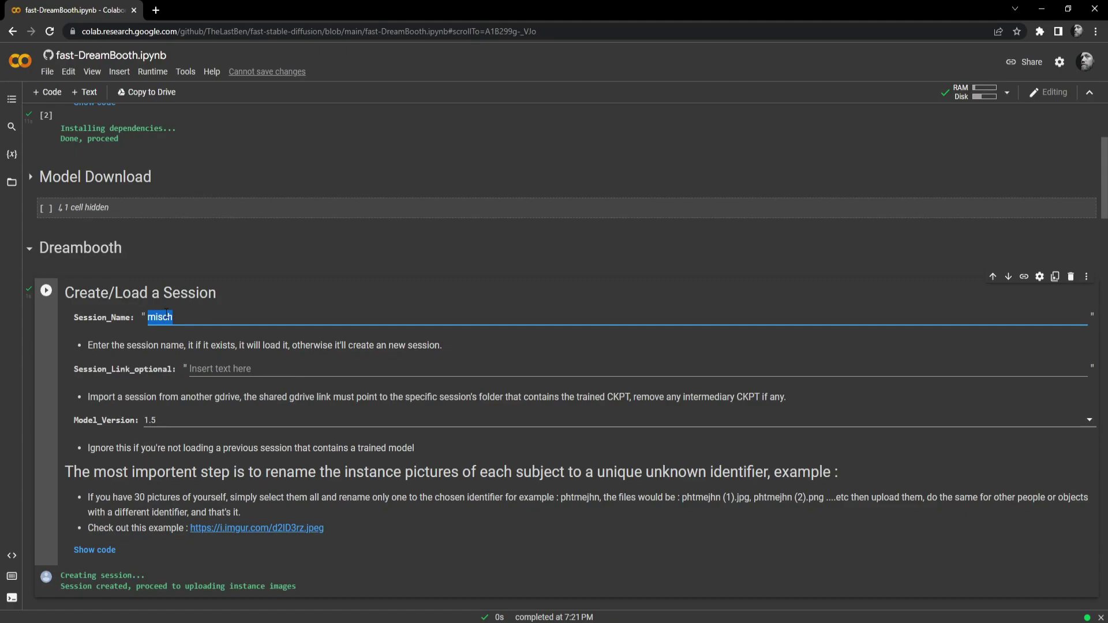
click(182, 318)
double_click(181, 318)
scroll(204, 487, down, 7)
scroll(236, 535, down, 4)
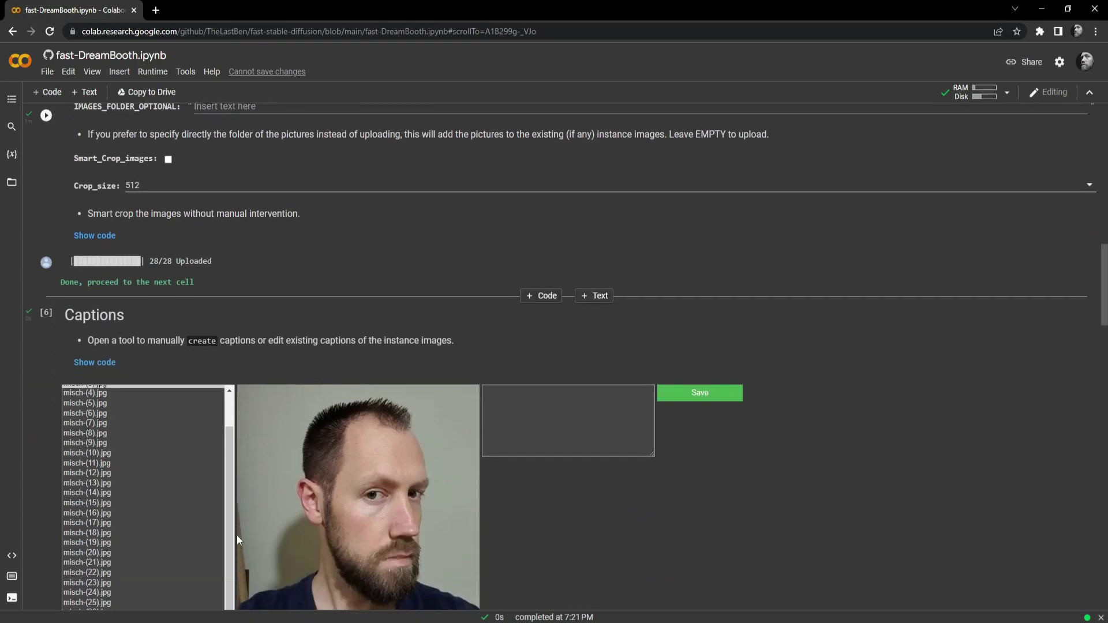
scroll(169, 470, down, 3)
scroll(272, 500, up, 15)
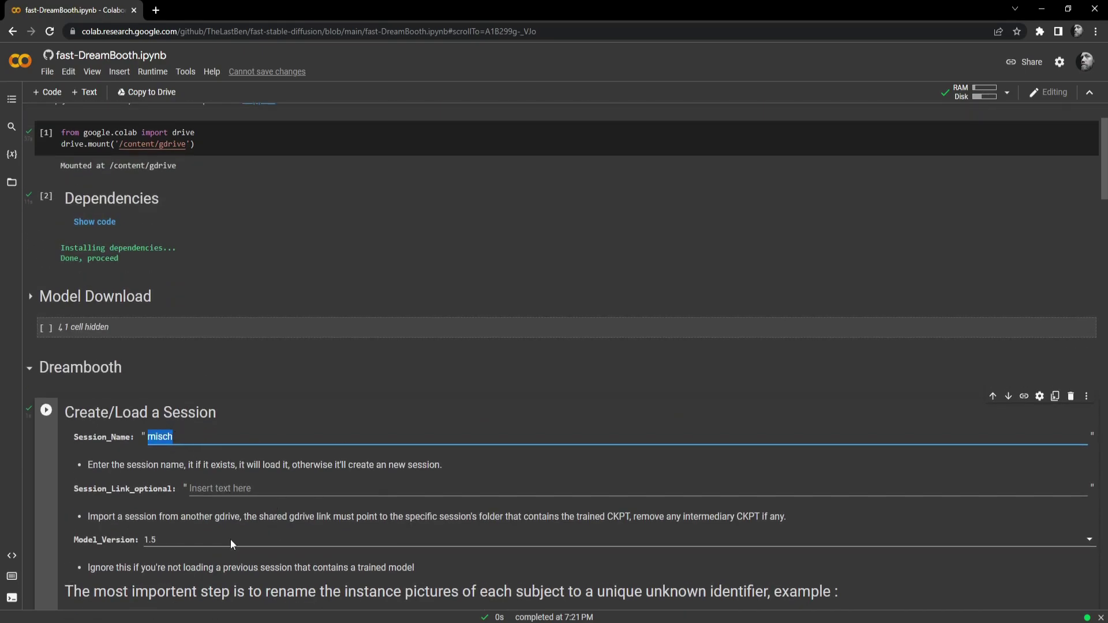
Step: Review the Start DreamBooth settings, including UNet training steps, learning rates, resolution, checkpoint saving and disconnecting after training
scroll(230, 538, down, 15)
scroll(230, 536, down, 3)
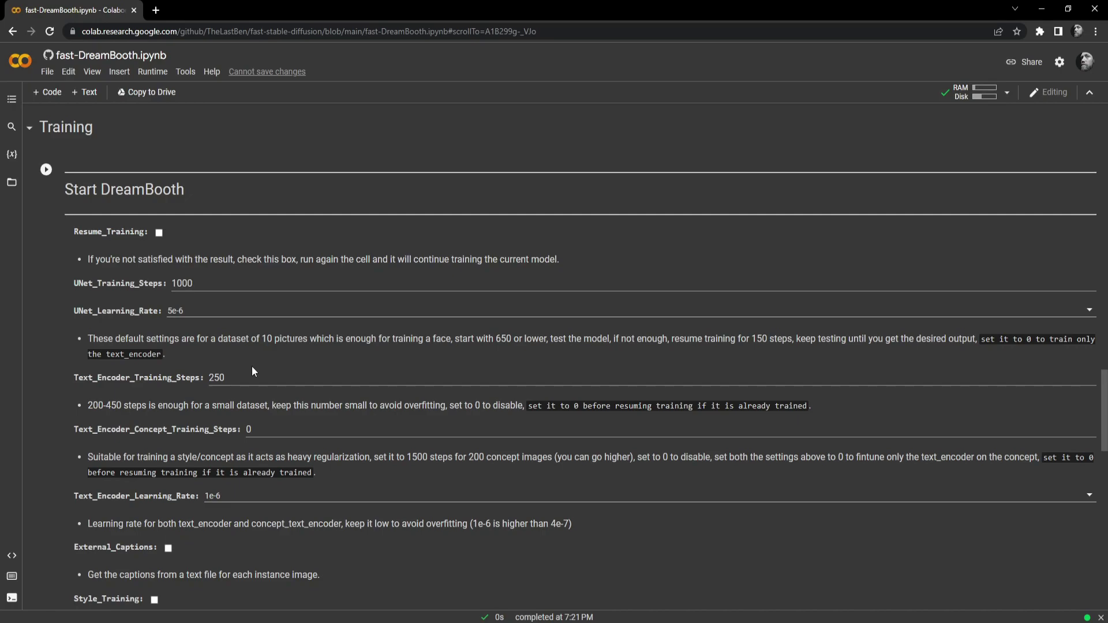
double_click(206, 282)
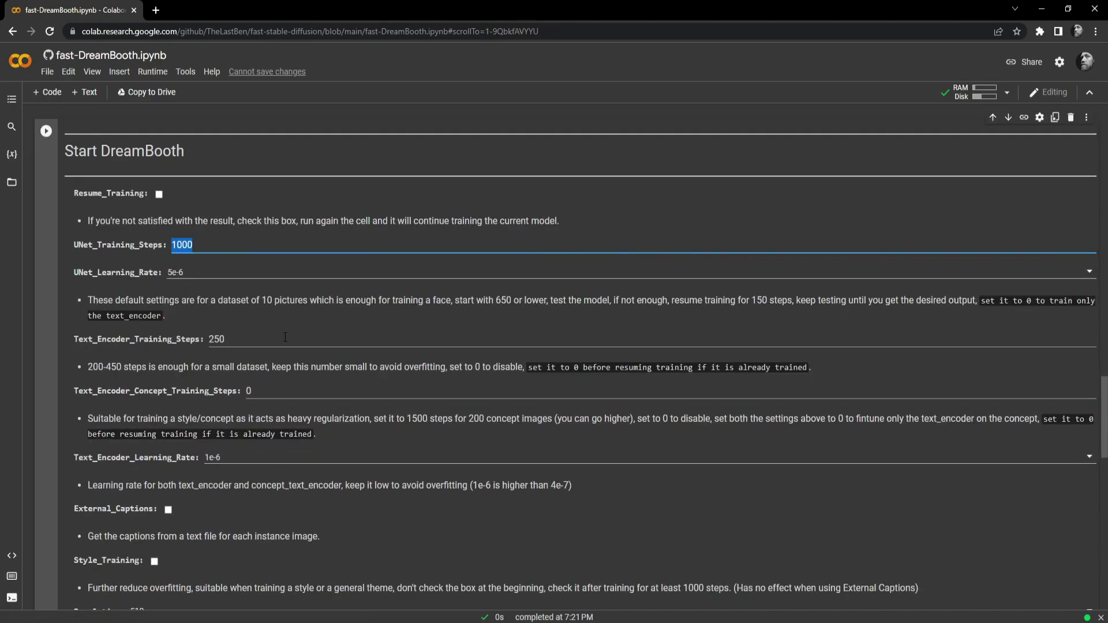
scroll(280, 439, up, 20)
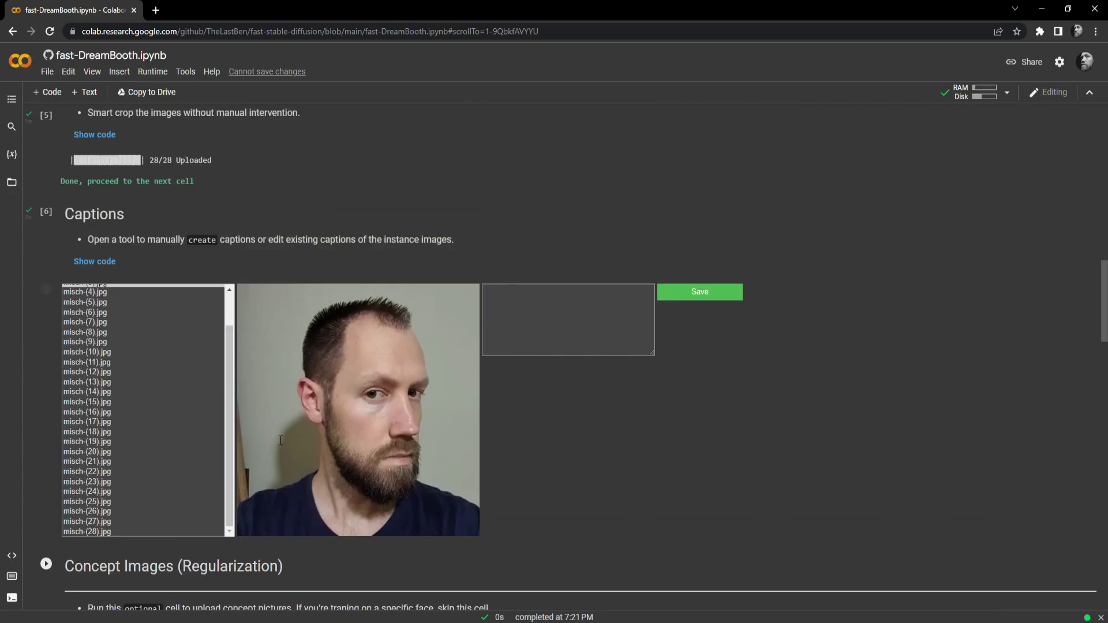
scroll(266, 441, up, 2)
scroll(254, 496, down, 20)
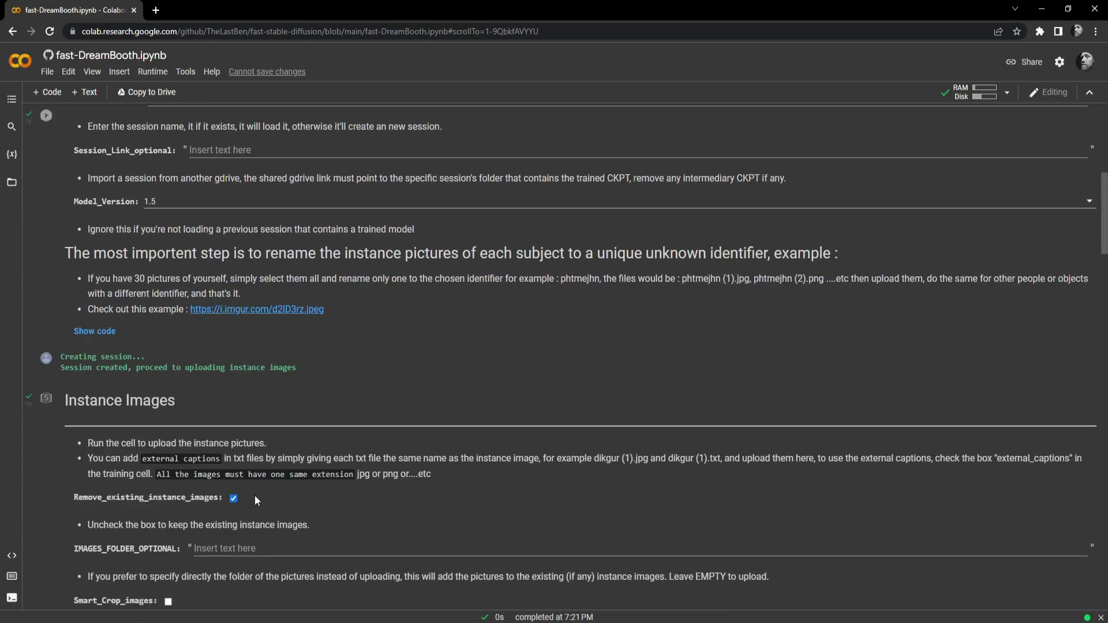
scroll(264, 483, down, 4)
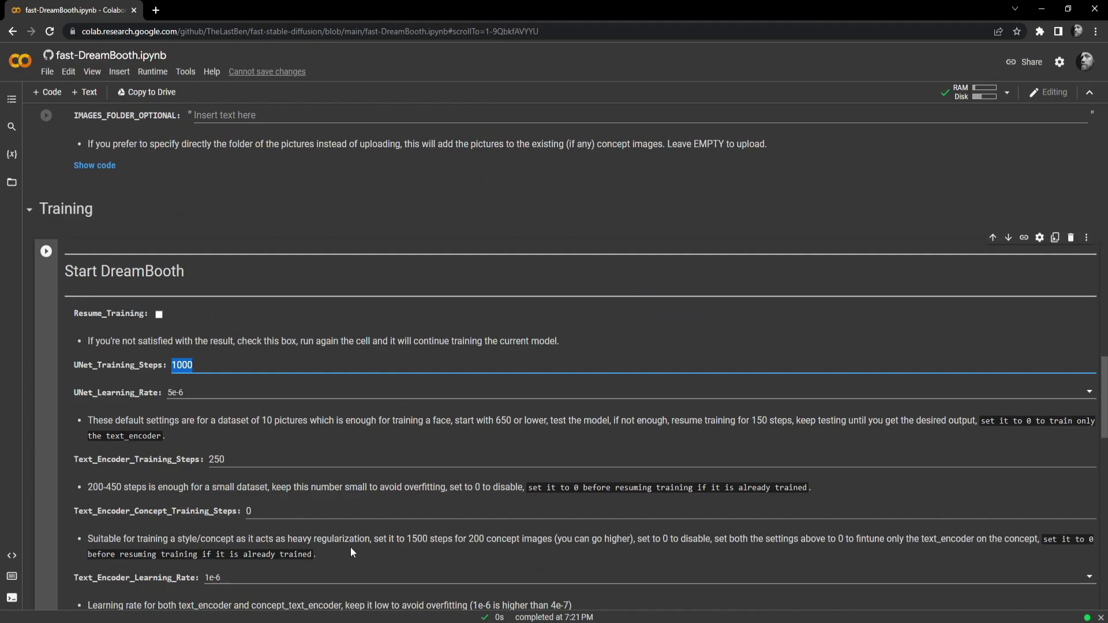
scroll(273, 514, up, 1)
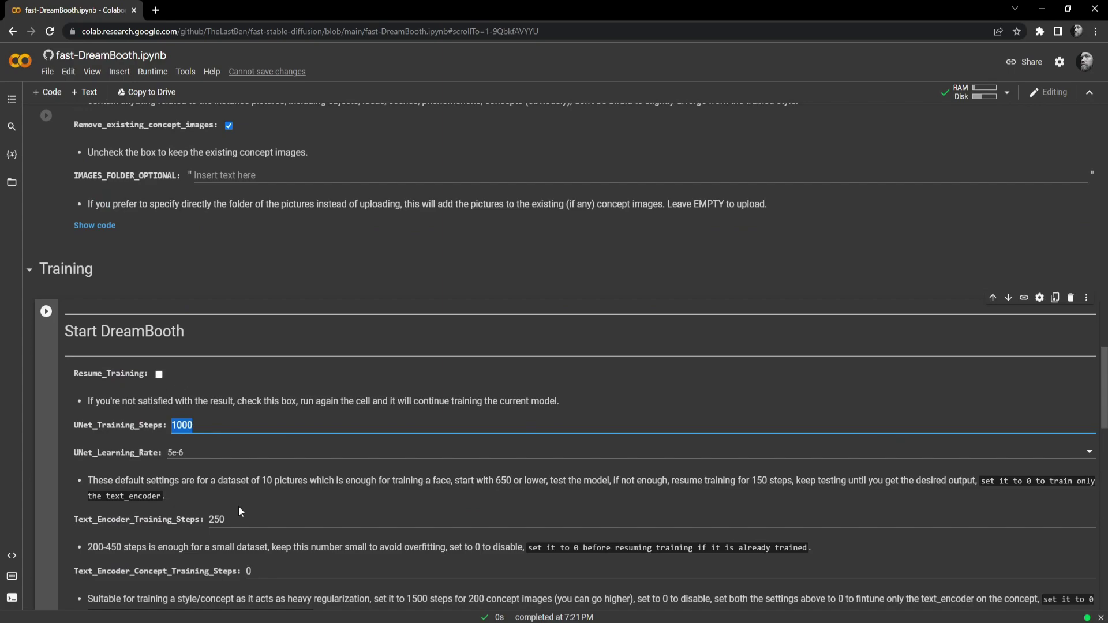
scroll(240, 511, down, 3)
scroll(245, 318, up, 2)
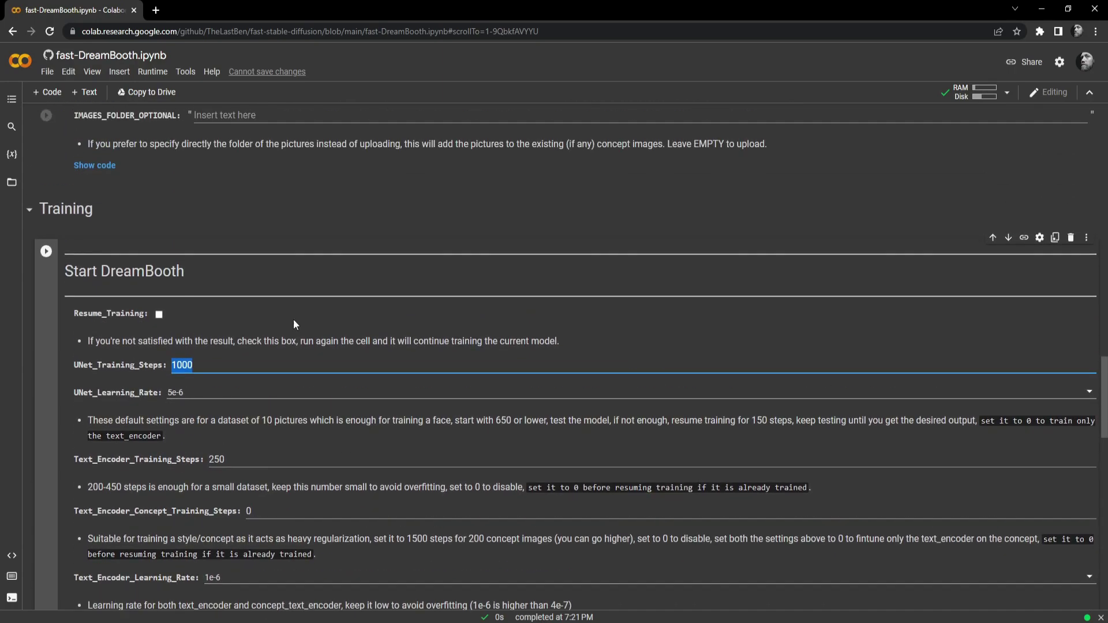
scroll(281, 508, down, 10)
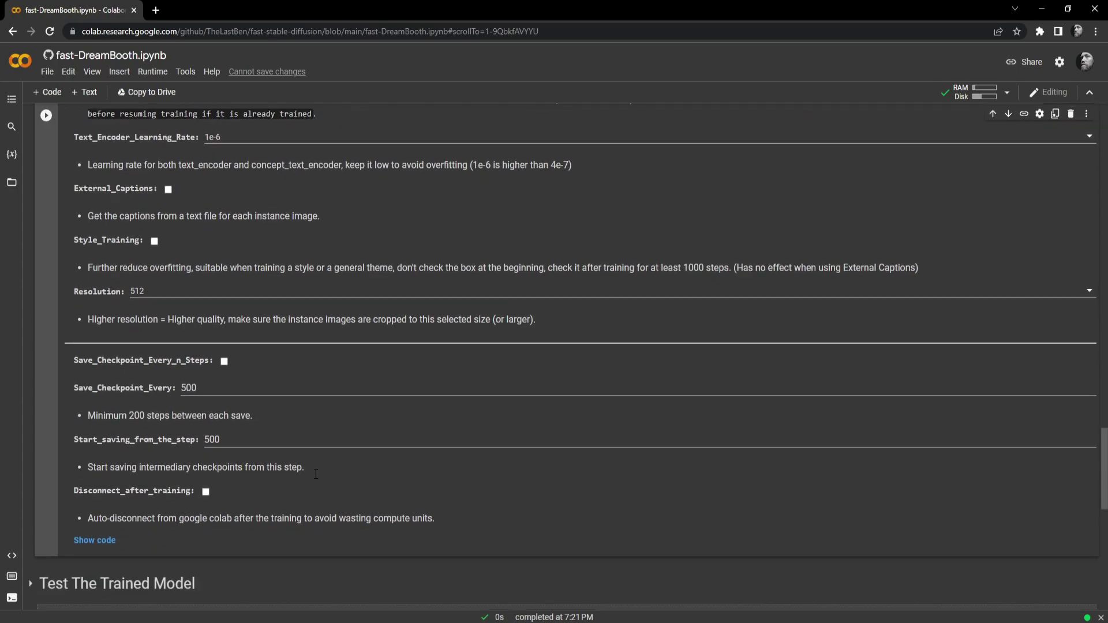
scroll(252, 527, up, 10)
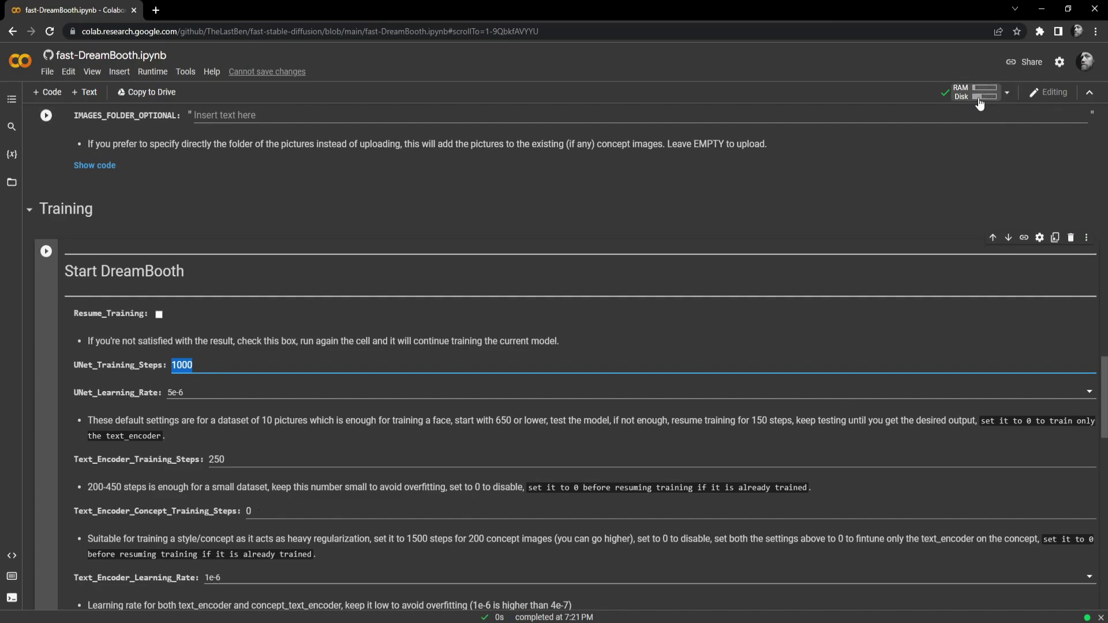
Step: Check the connected runtime's RAM and disk usage, and look over the remaining notebook sections through the Hugging Face upload and Free Gdrive Space
mouse_move(979, 102)
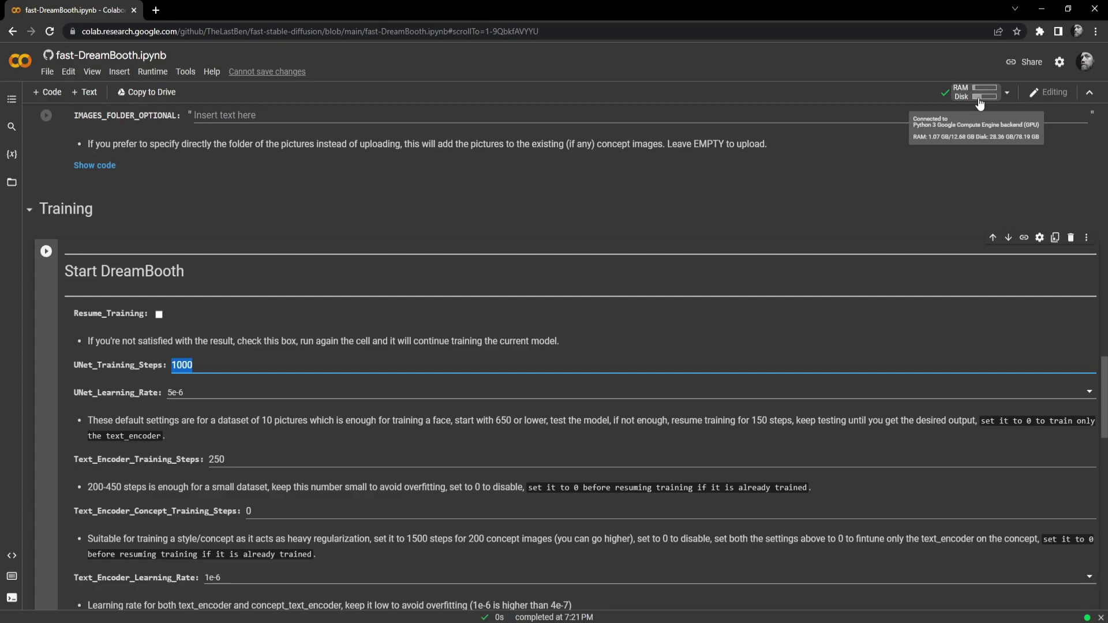
scroll(408, 400, down, 4)
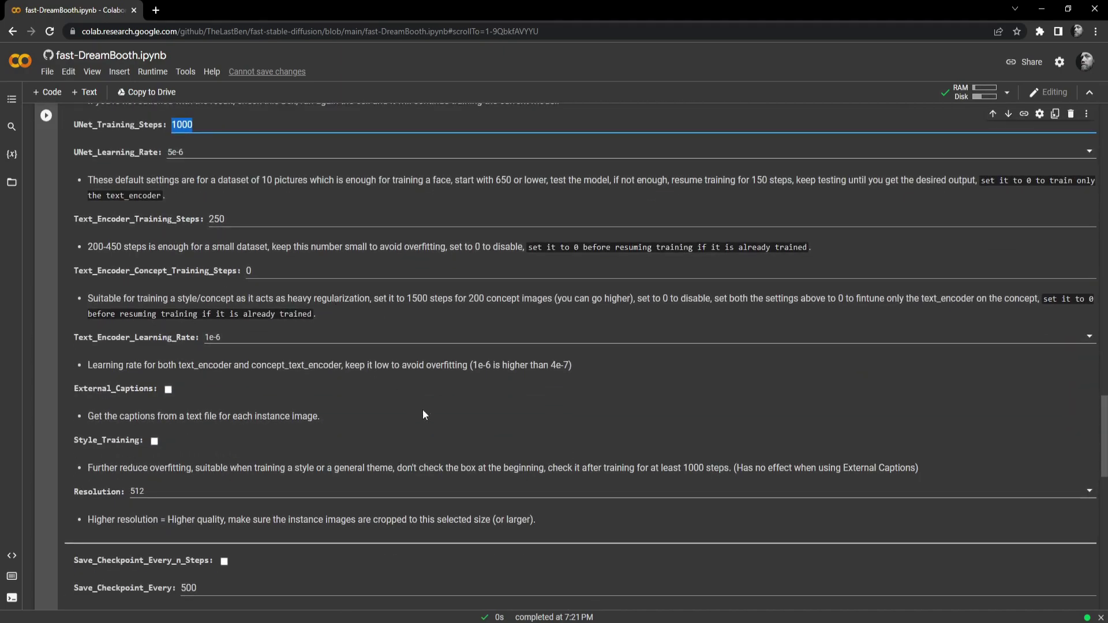
scroll(368, 464, up, 4)
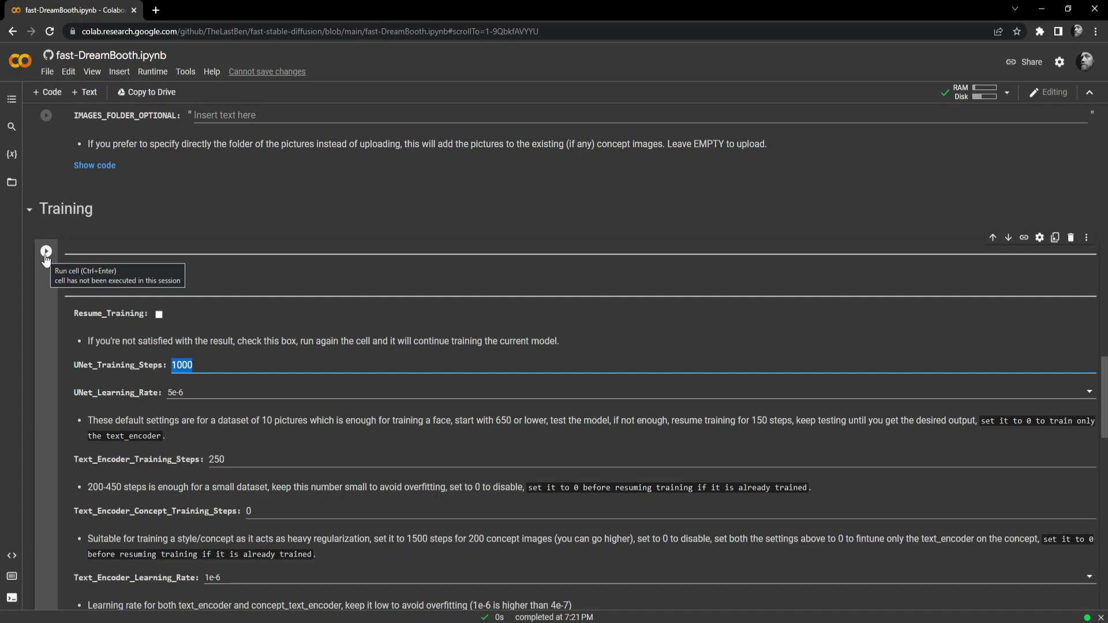
scroll(46, 257, down, 12)
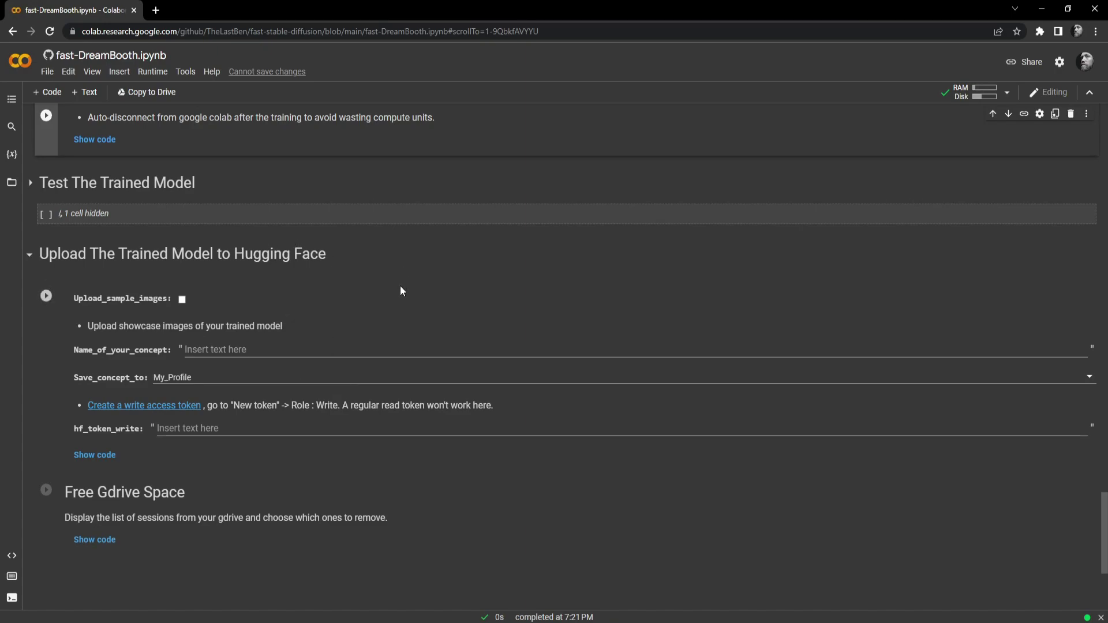
scroll(339, 287, up, 5)
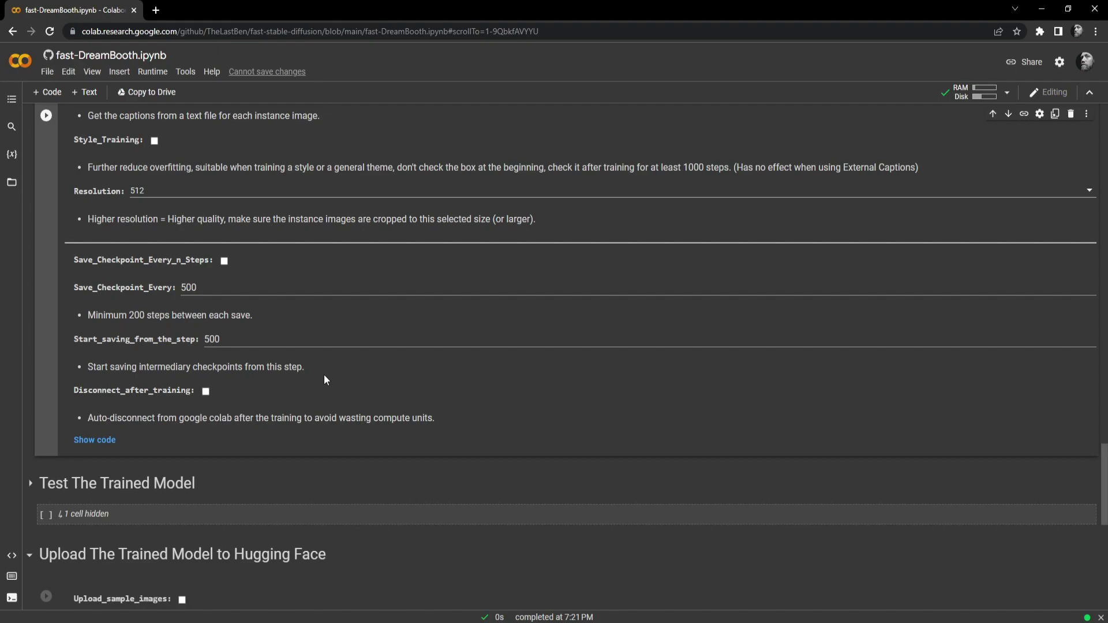
Step: Open Google Drive in a new tab and view the misch session folder under Fast-Dreambooth > Sessions, including its instance_images subfolder
click(156, 11)
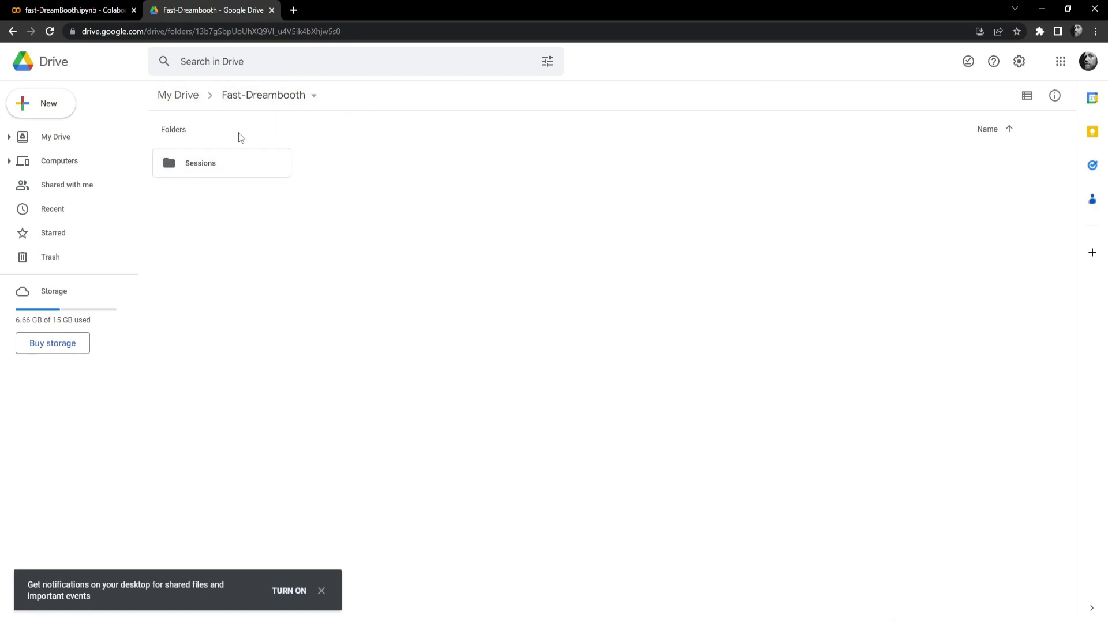
double_click(223, 156)
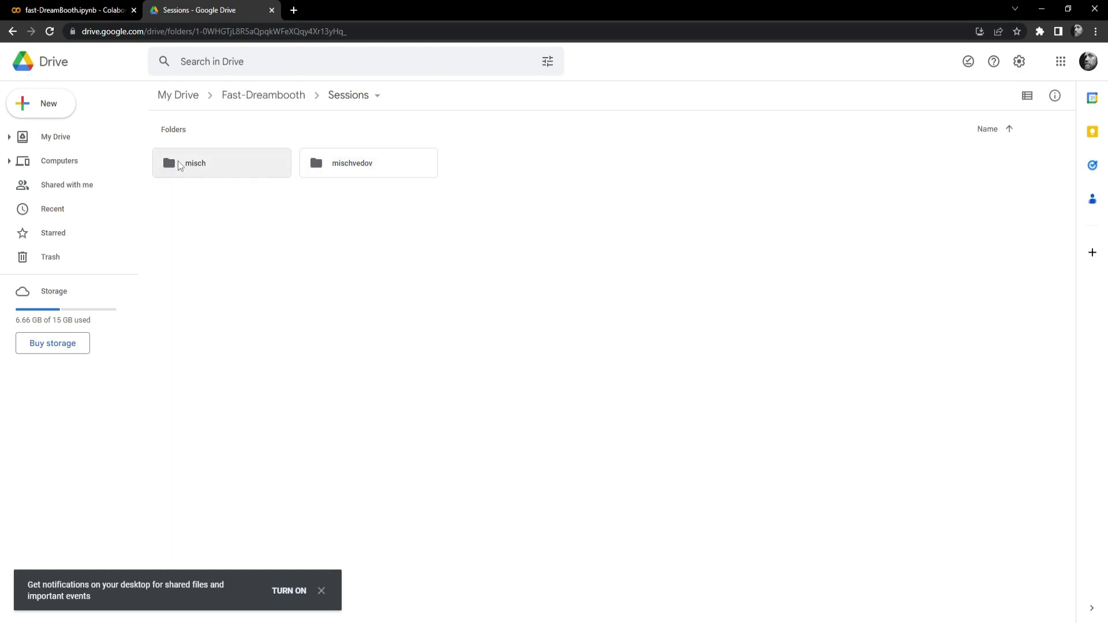
double_click(236, 174)
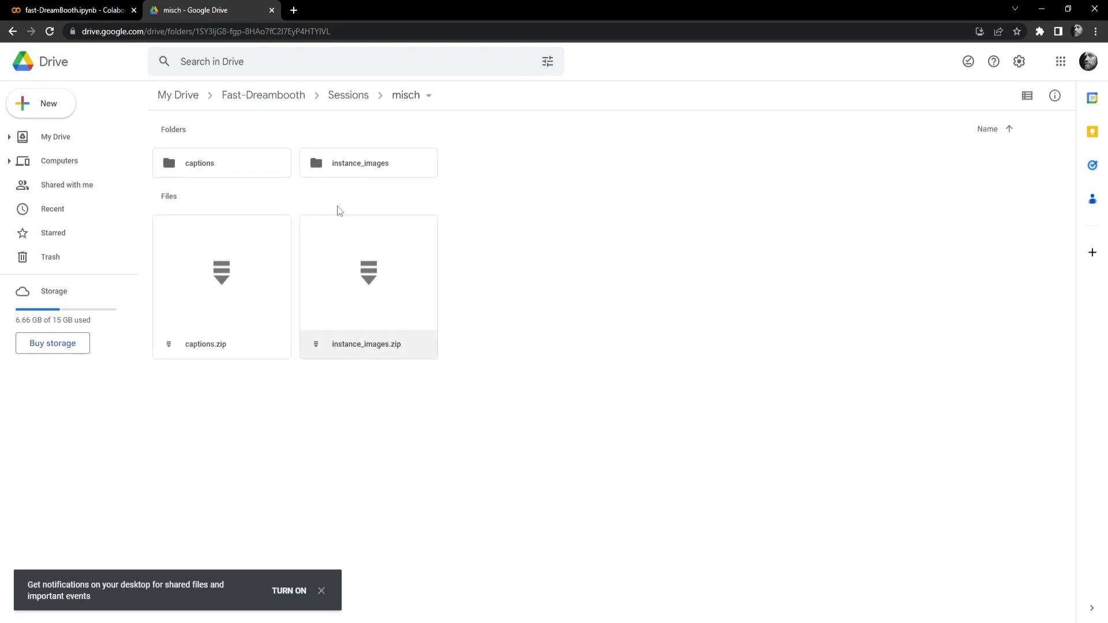
double_click(353, 163)
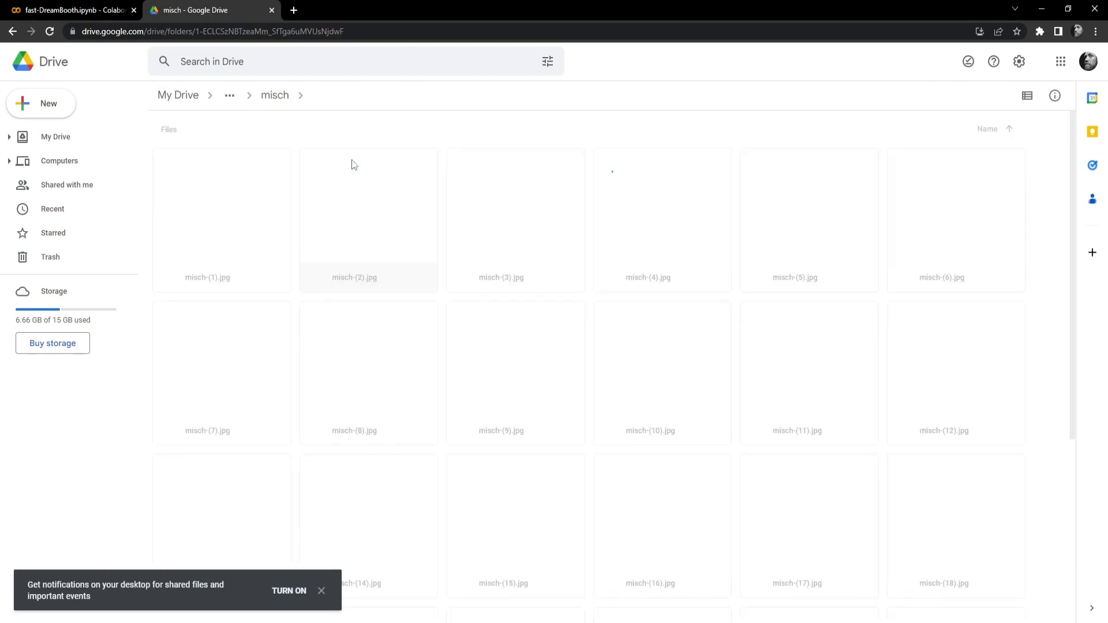
key(alt+Left)
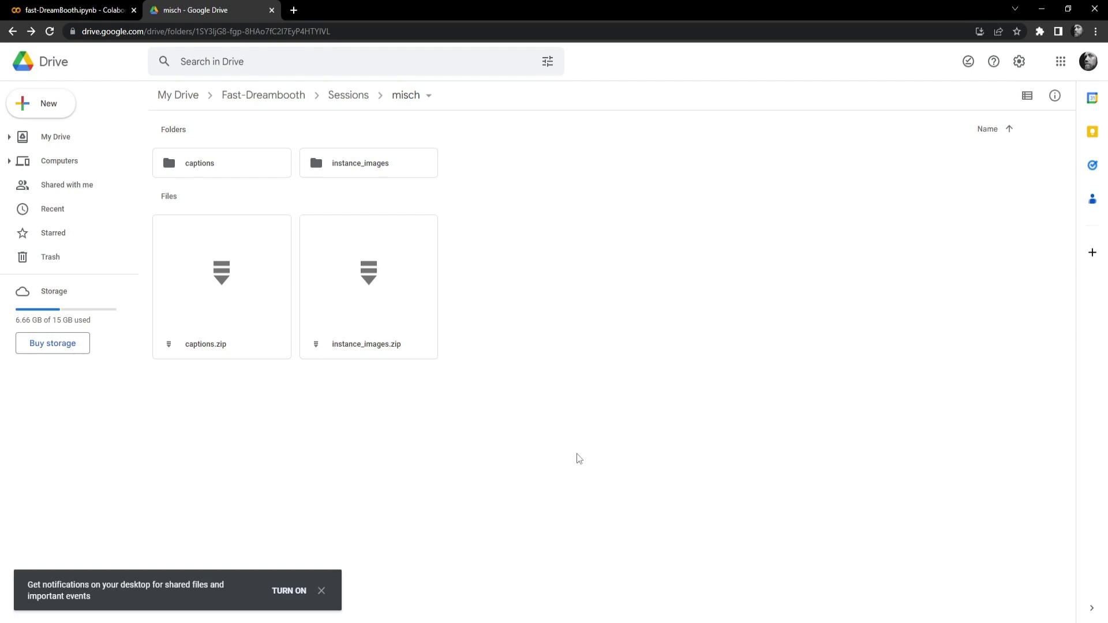
Step: Switch to File Explorer, open models > Stable-diffusion inside the stable-diffusion-webui folder, and select myselfDreambooth.ckpt
key(alt+Tab)
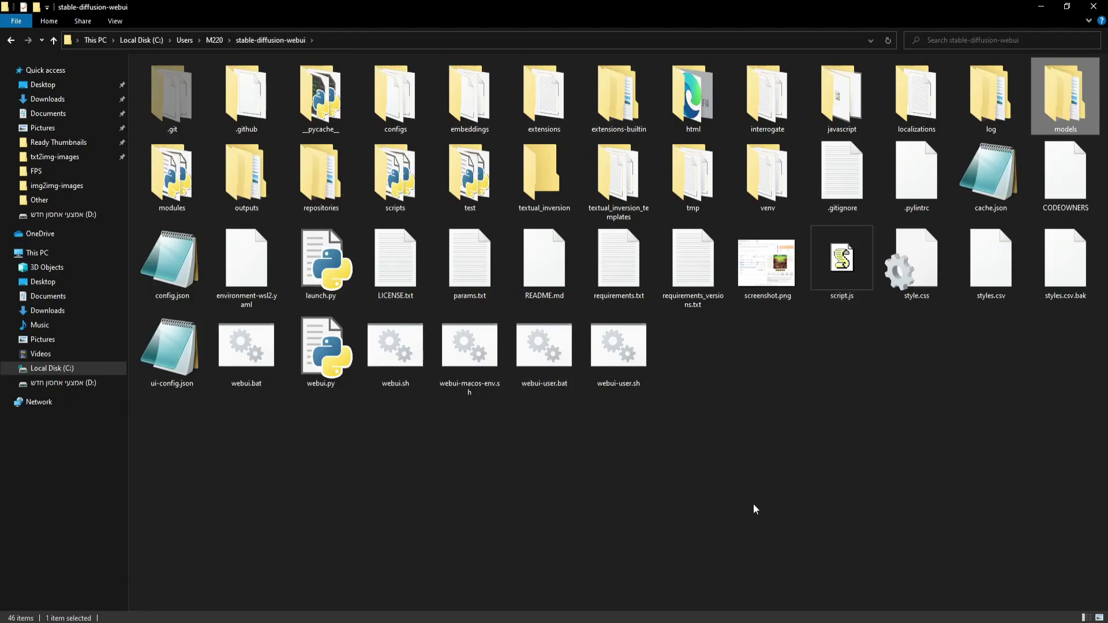
double_click(1066, 100)
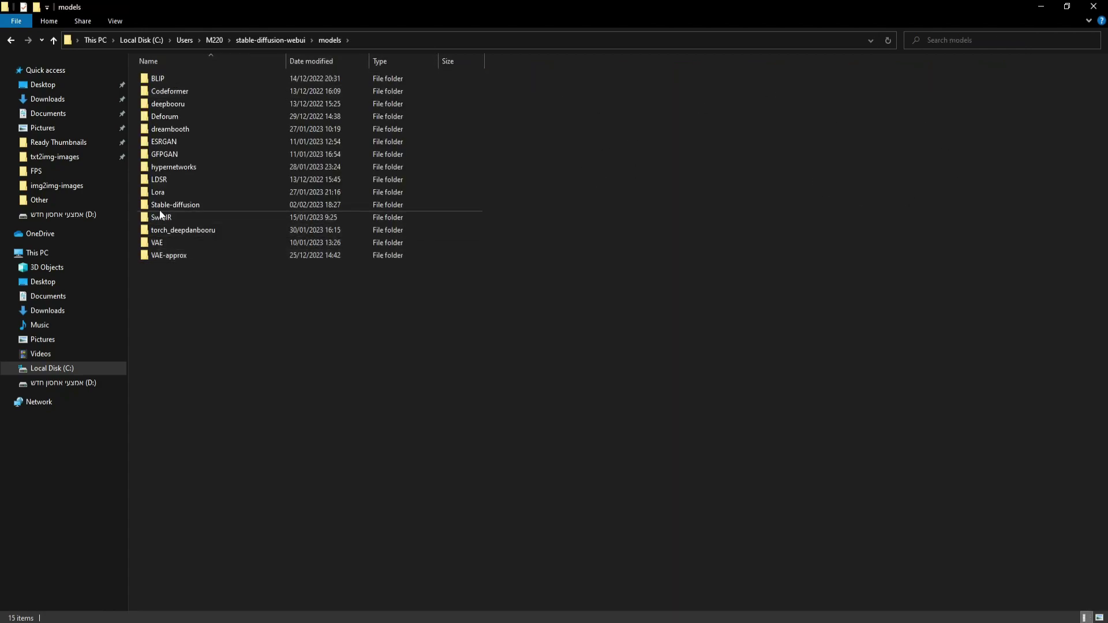
double_click(182, 204)
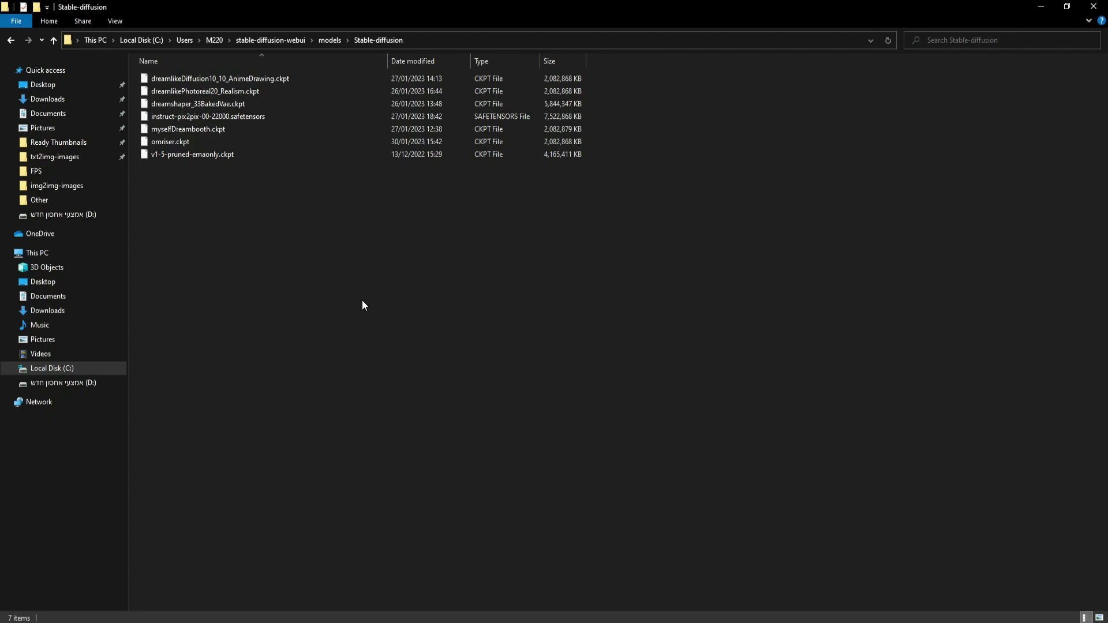
click(188, 129)
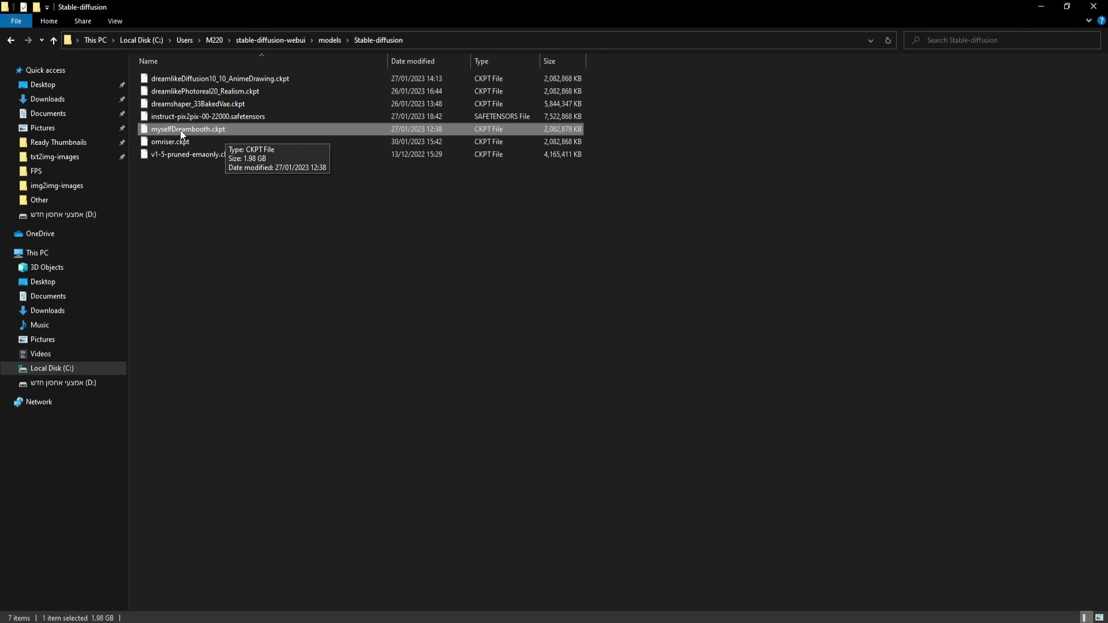
Step: Switch to the Stable Diffusion web UI in the browser and load myselfDreambooth.ckpt as the checkpoint
click(186, 243)
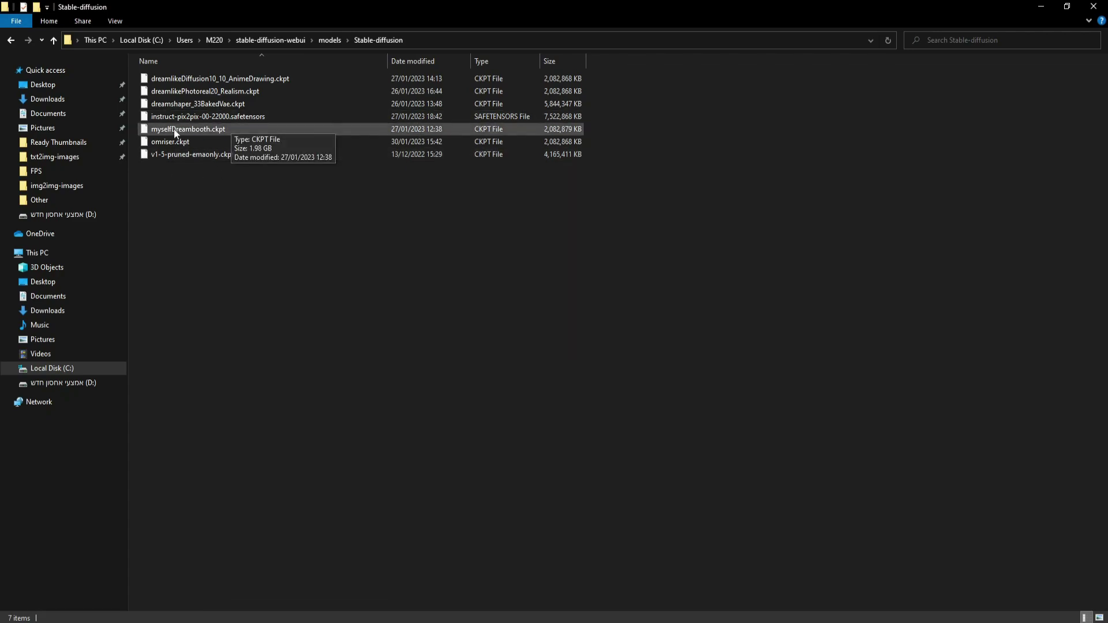
click(286, 40)
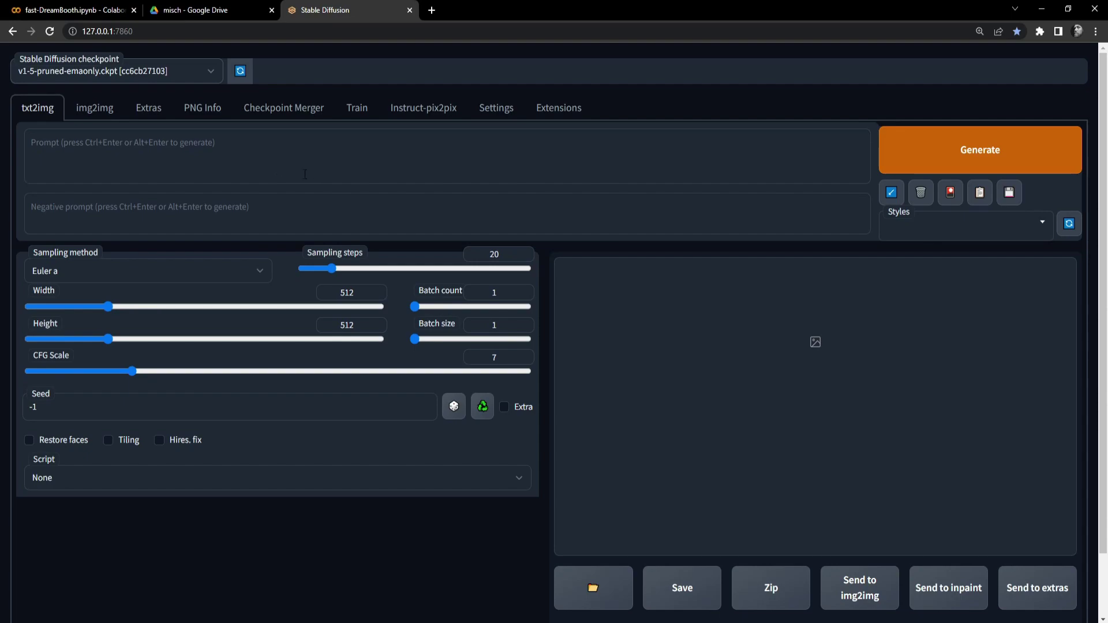
click(116, 73)
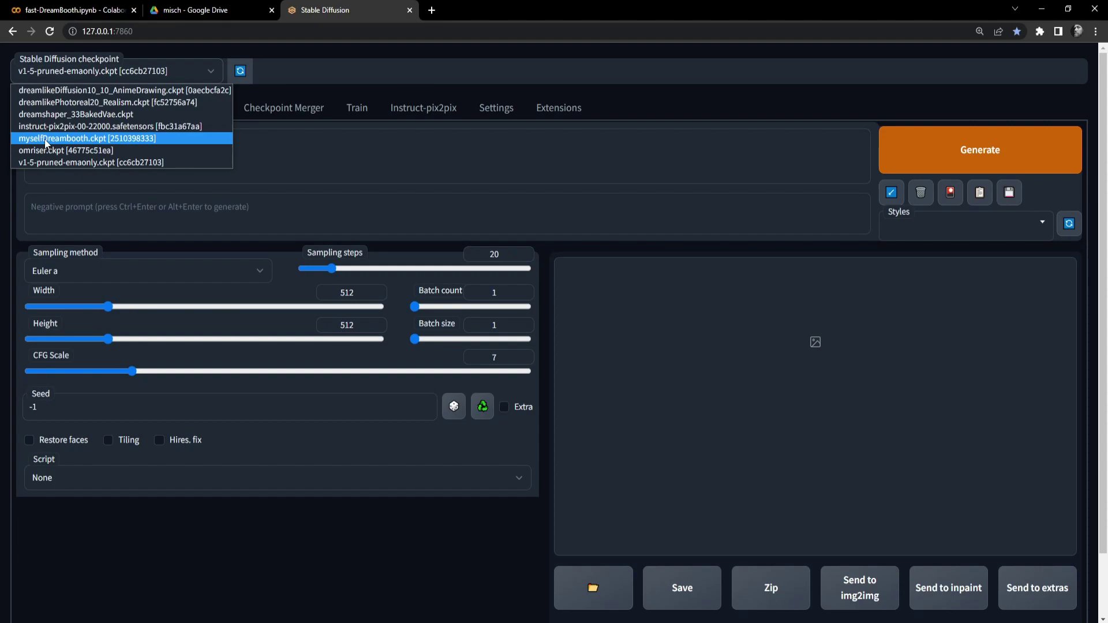
click(75, 139)
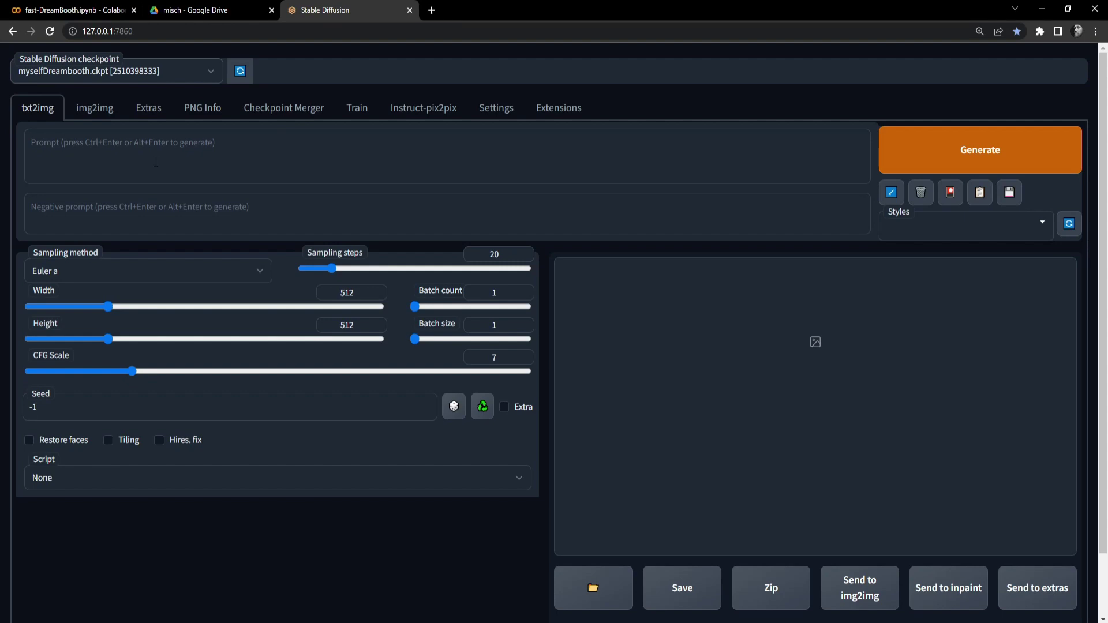
Step: Return to the fast-DreamBooth Colab notebook and check the Session_Name value in the Create/Load a Session cell
click(81, 13)
scroll(248, 450, up, 8)
scroll(262, 470, up, 20)
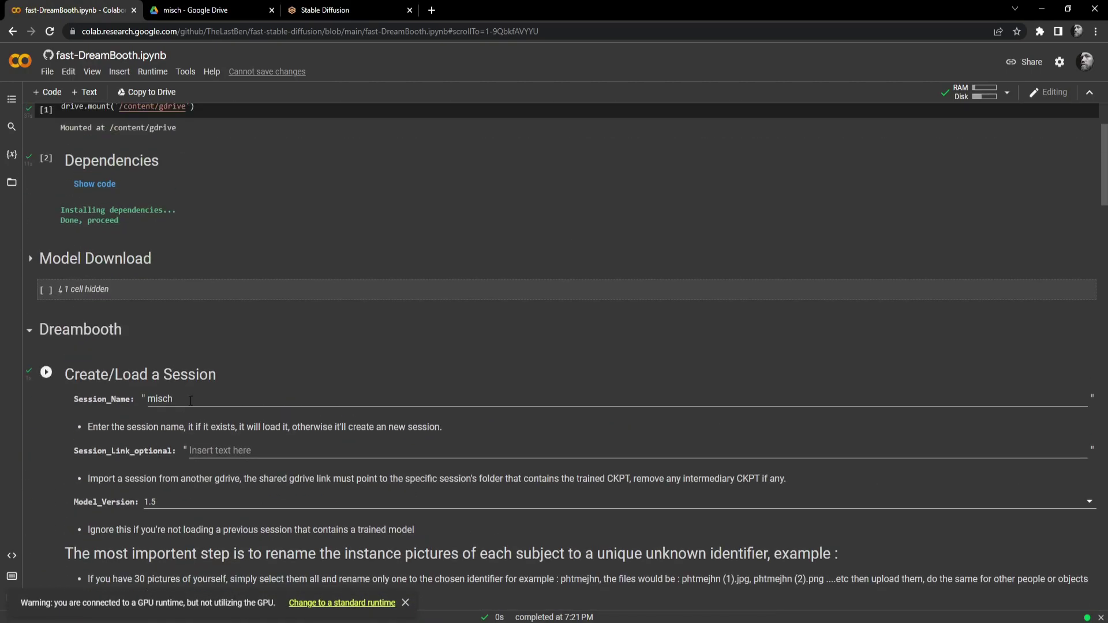
click(188, 398)
drag(184, 319, 140, 318)
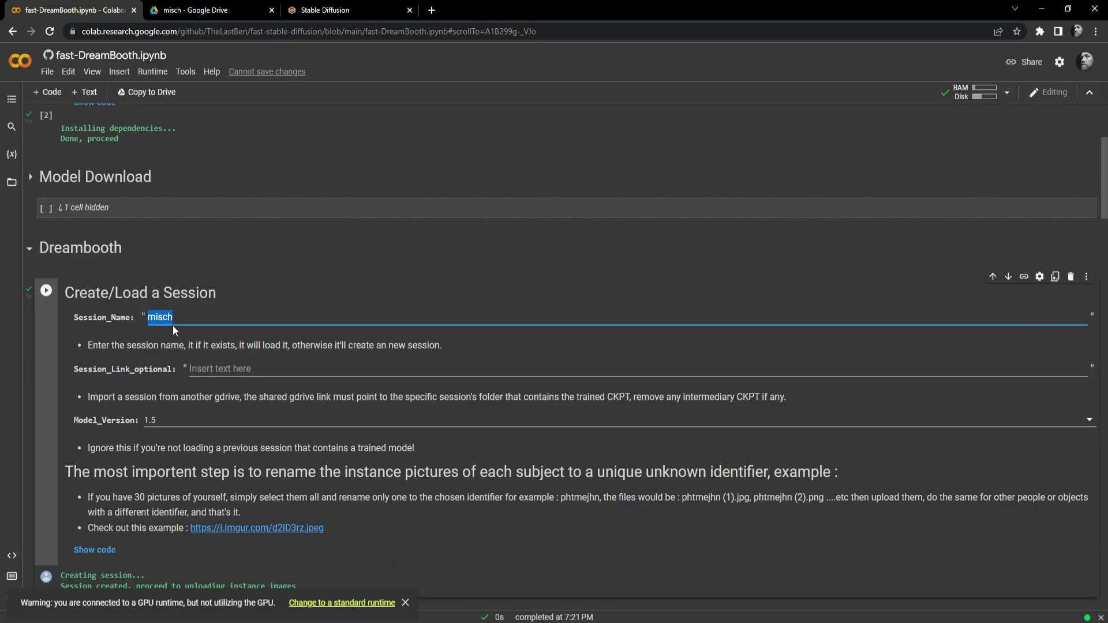
Step: In the Stable Diffusion web UI, enter a txt2img prompt for a drawing of the trained subject's identifier "as a NBA player,"
click(323, 10)
click(97, 160)
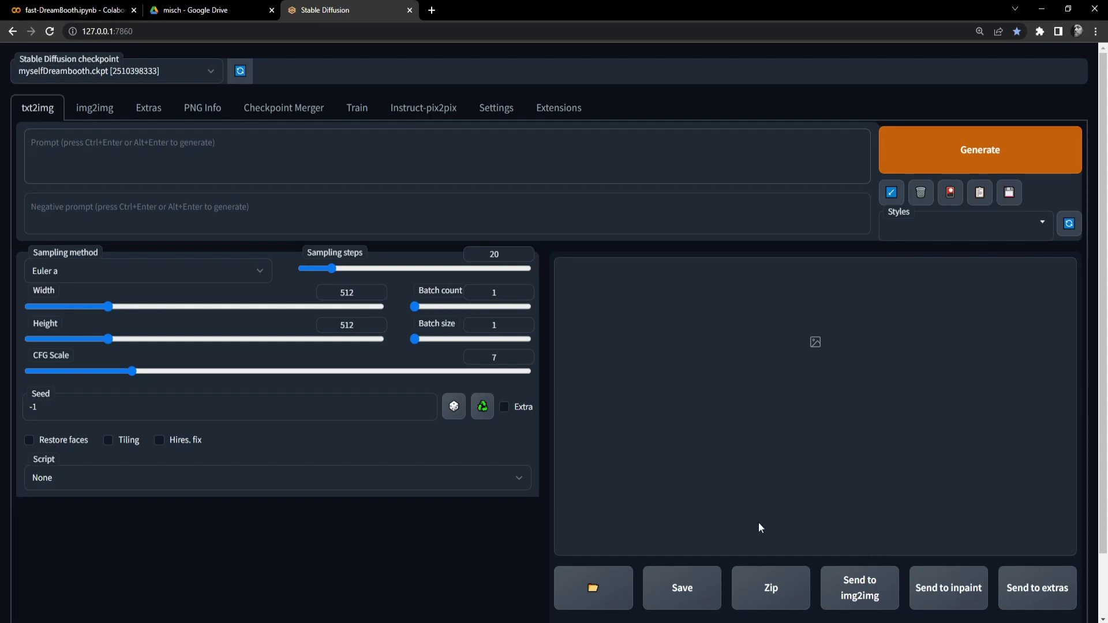
text(a drawing of ____ as a)
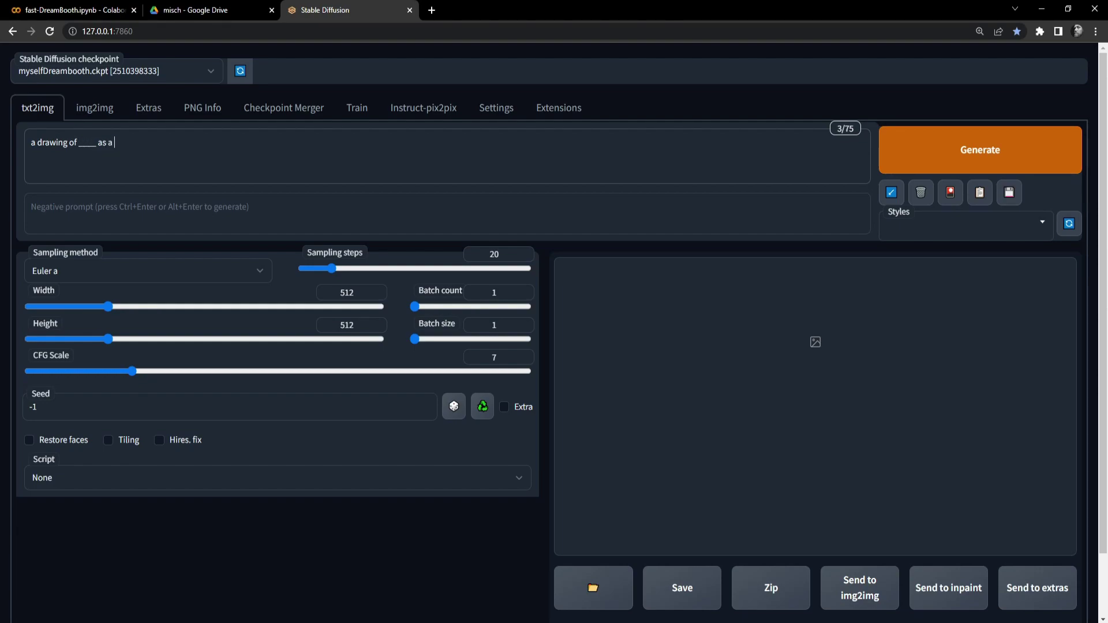
text( NBA player,)
drag(95, 142, 79, 142)
text(mikeschvedov)
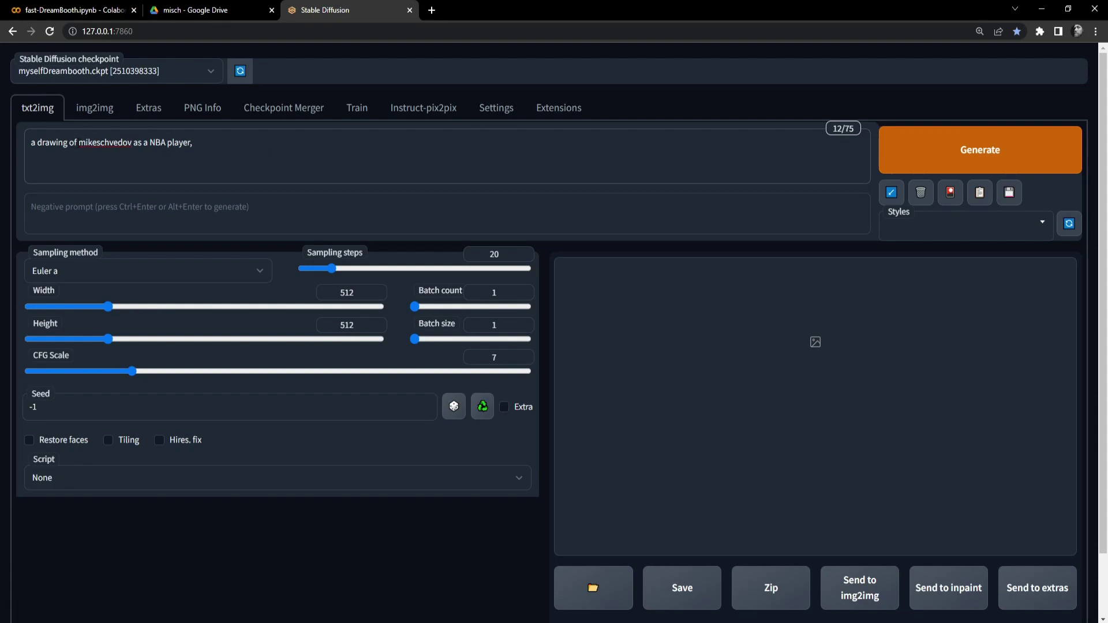
drag(79, 141, 132, 142)
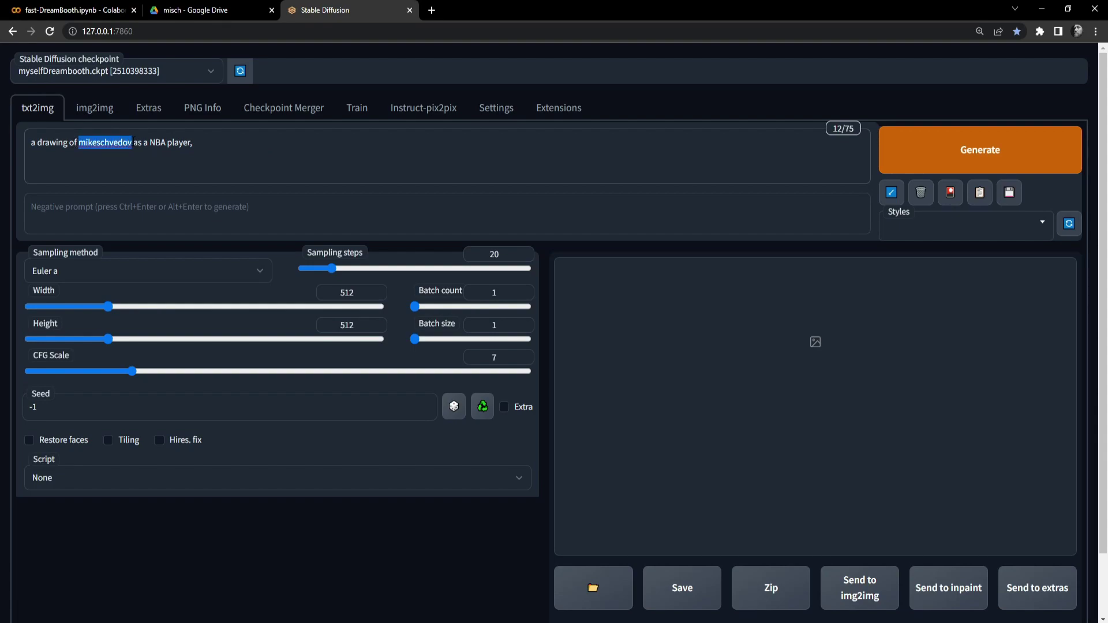
Step: Extend the prompt with style terms from "high quality, 4k, cinematic light" to "highly detailed", and fill in a negative prompt starting "canvas frame, 3d, ((disfigured))"
click(210, 143)
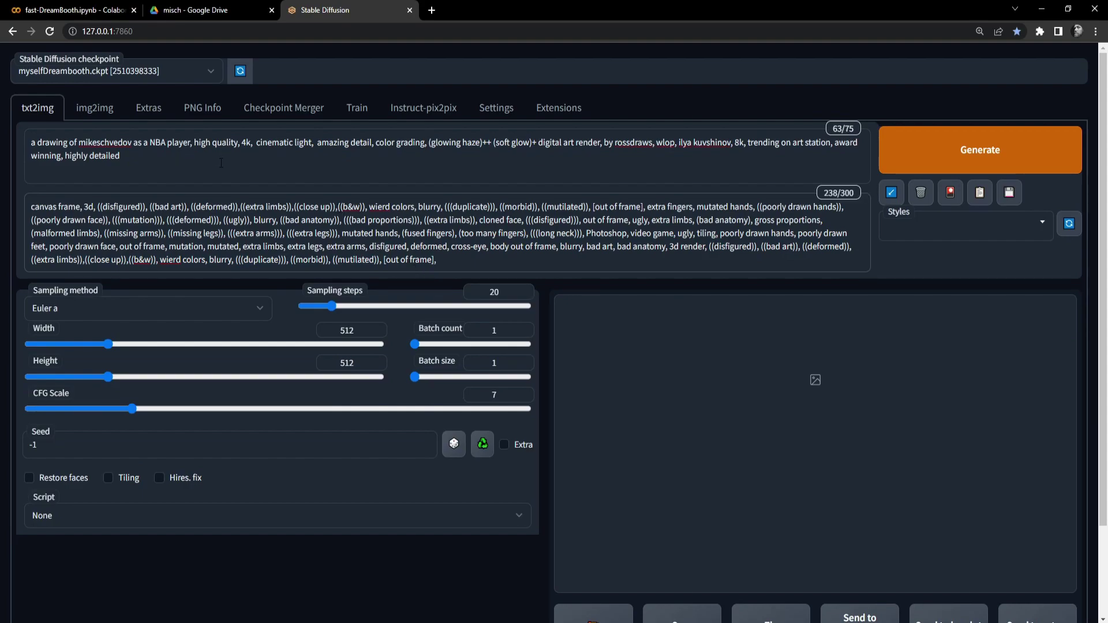
drag(122, 156, 315, 142)
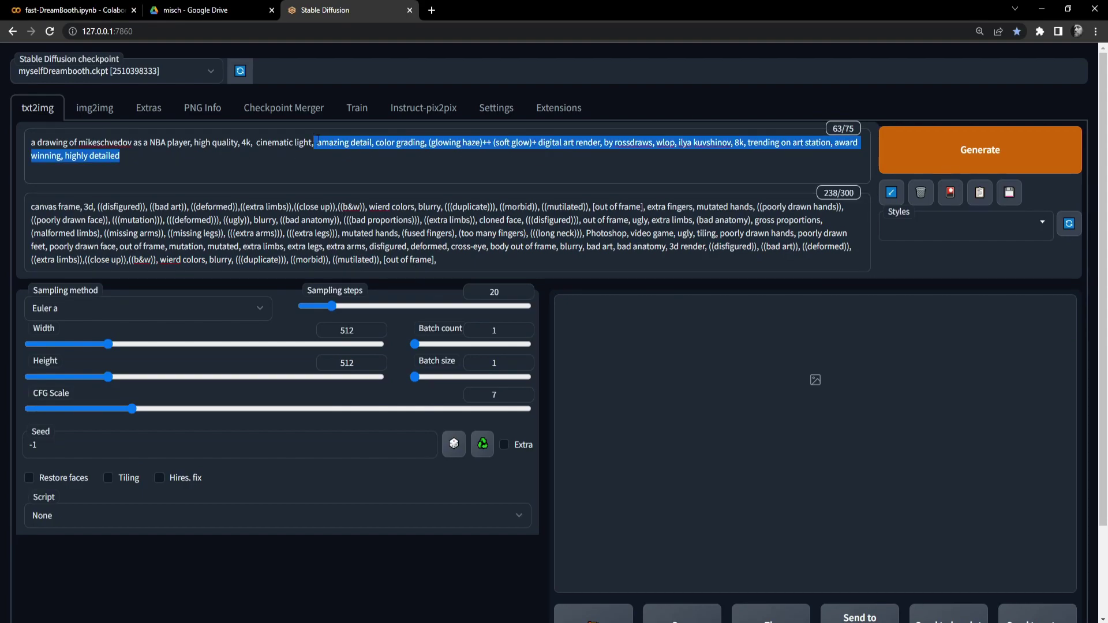
click(238, 162)
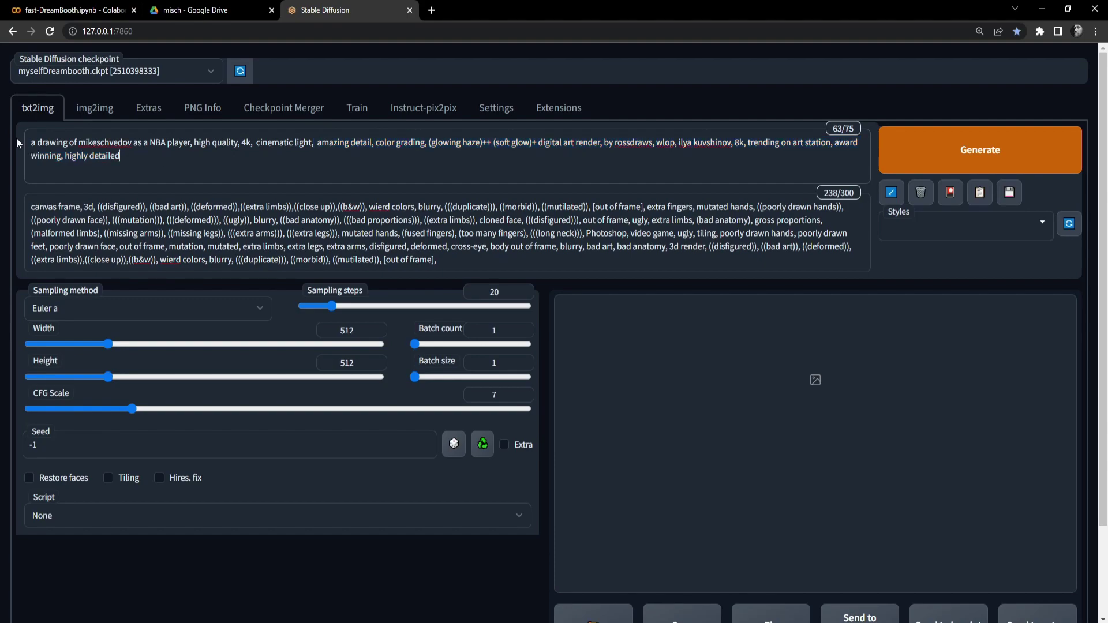
drag(32, 142, 78, 143)
click(101, 143)
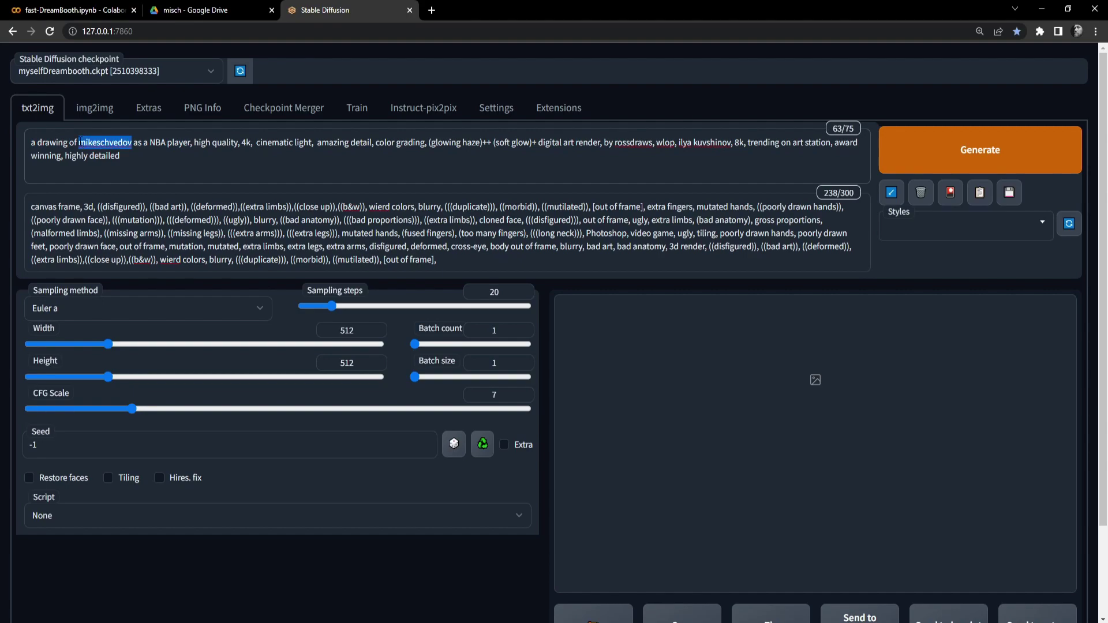
Step: Set sampling steps to 30, height to 600 and batch count to 5, and generate the images
double_click(494, 291)
text(30)
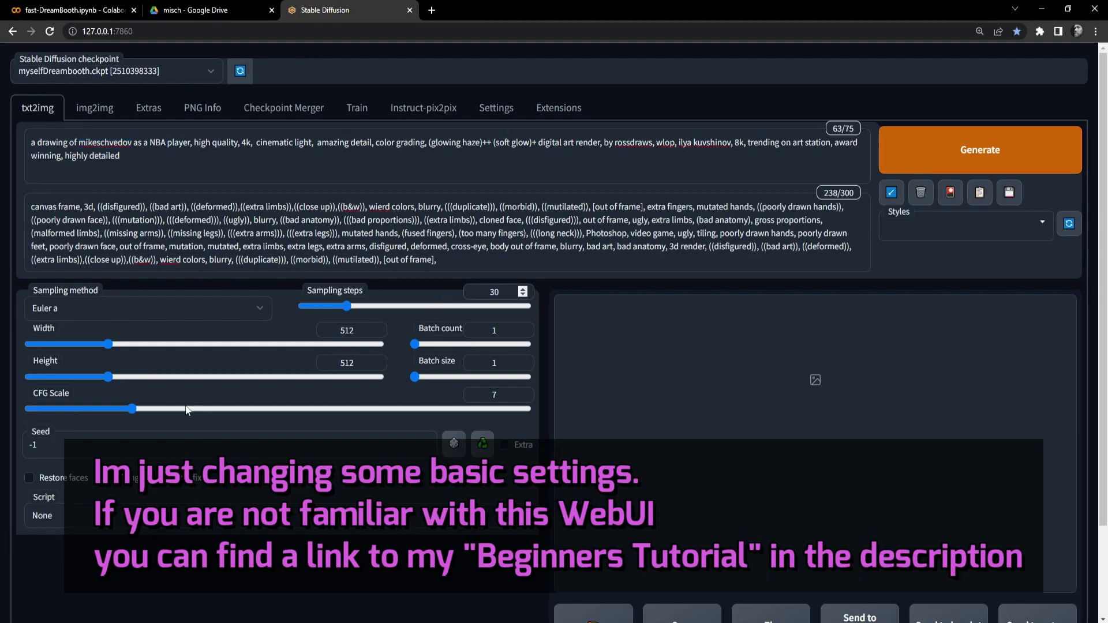
double_click(318, 369)
text(600)
double_click(494, 330)
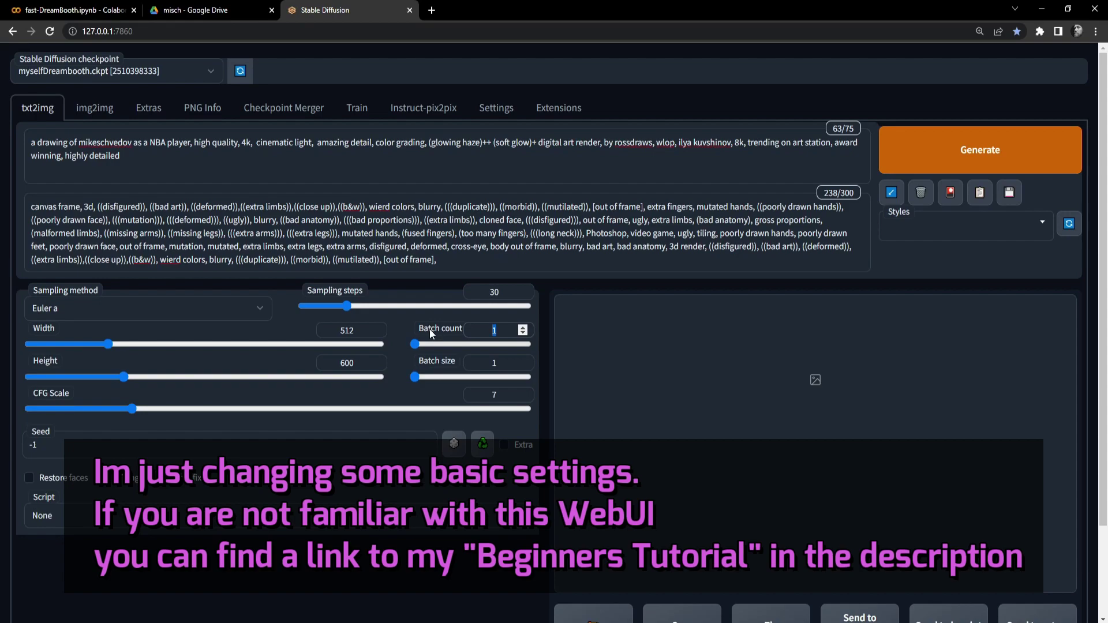
text(5)
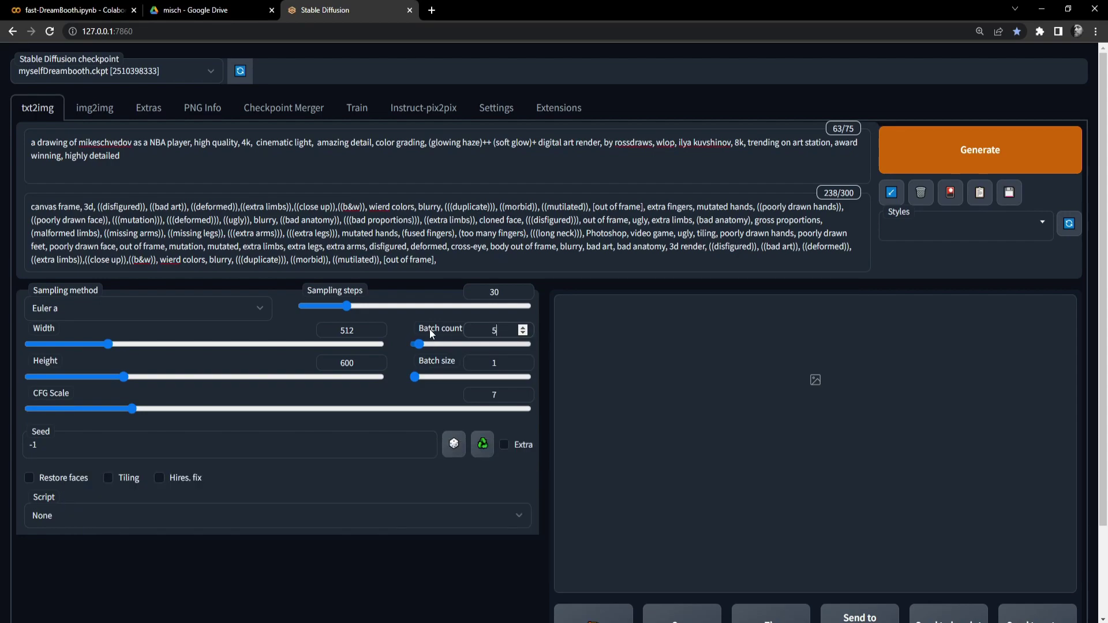
click(989, 142)
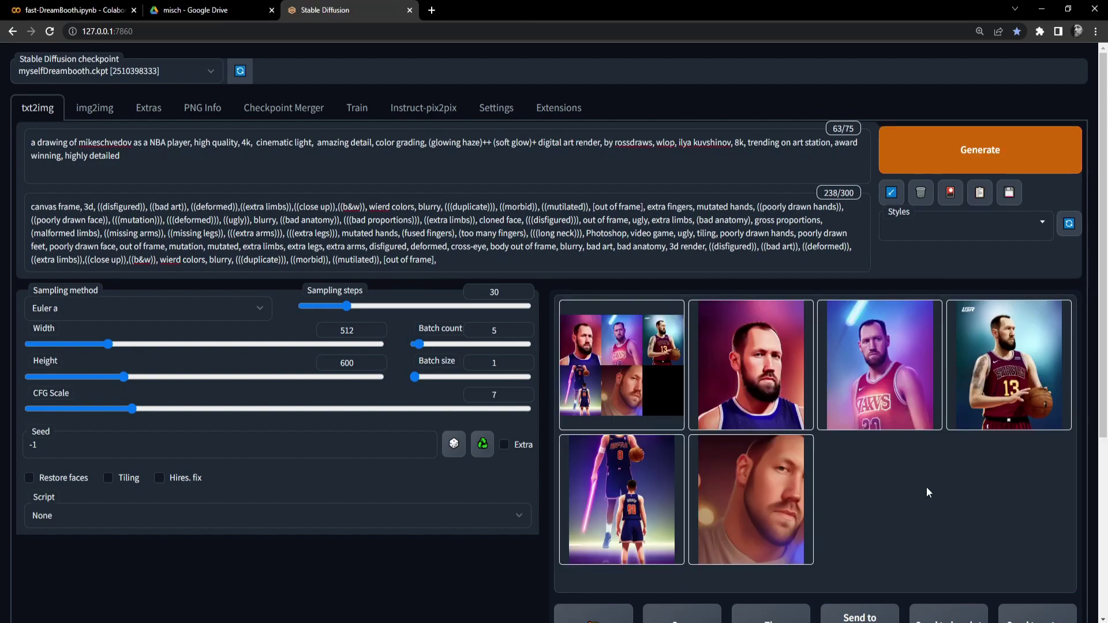
Step: View the five generated NBA player images one by one at enlarged size
click(744, 353)
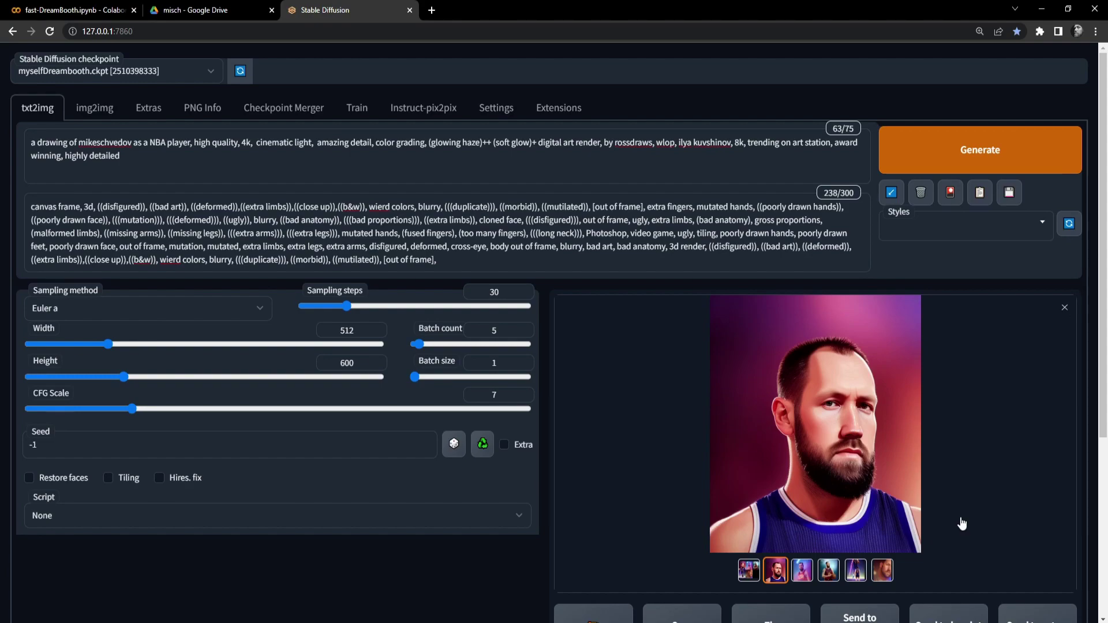
click(802, 570)
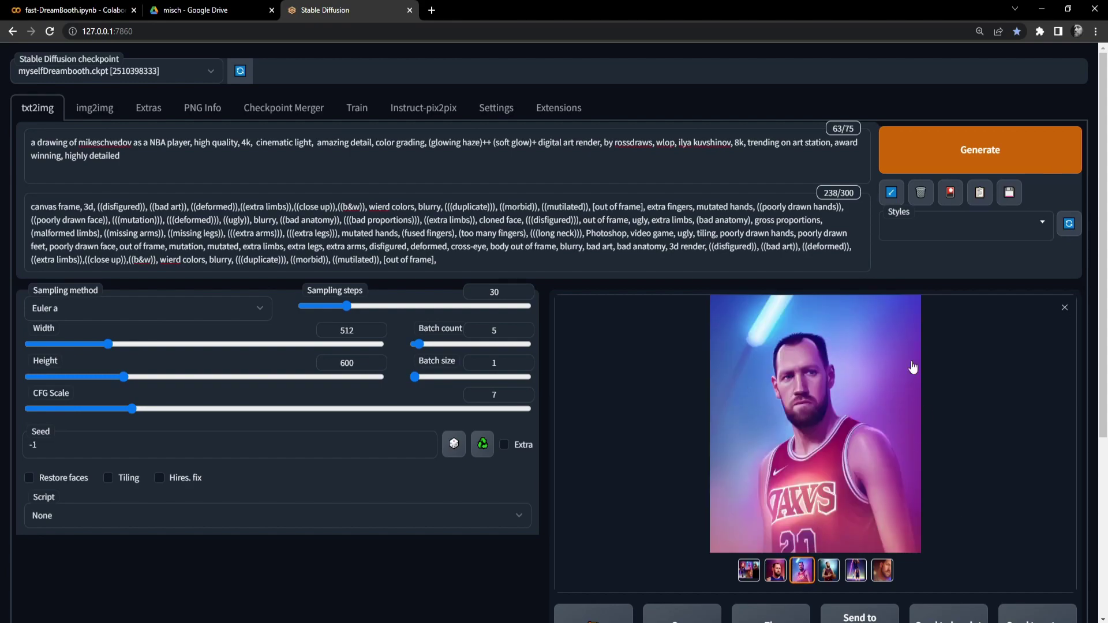
click(828, 570)
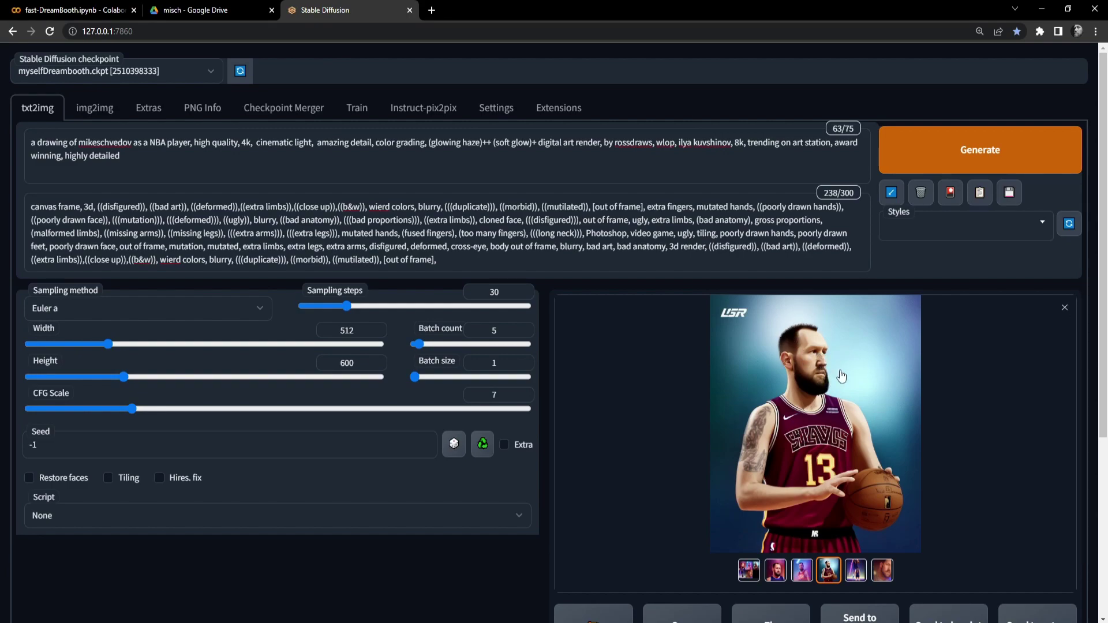
click(863, 570)
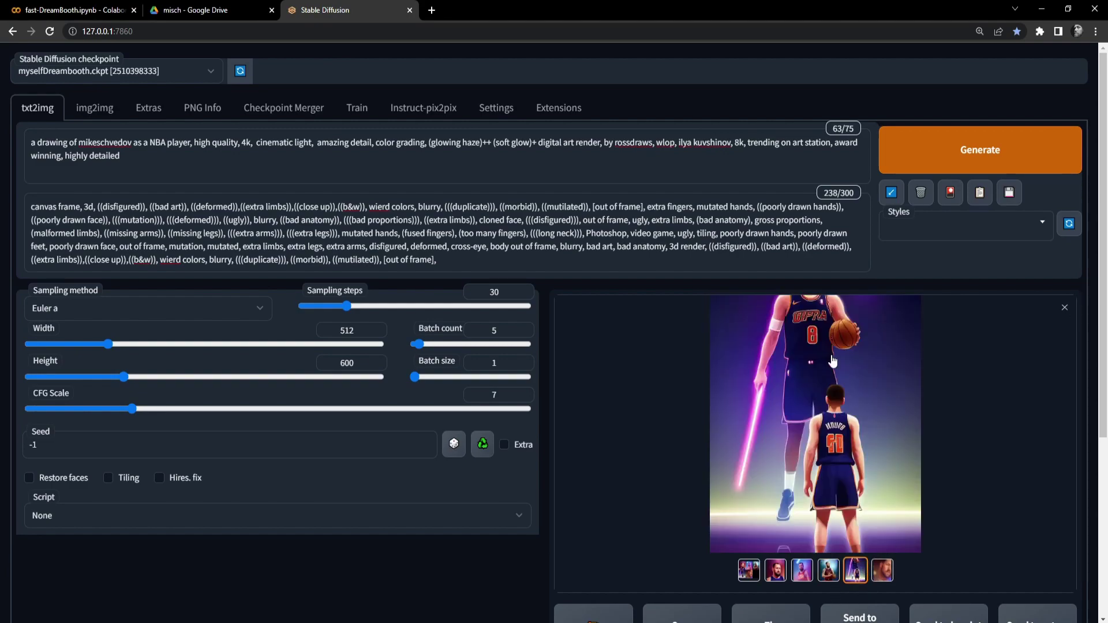
click(882, 570)
Step: Compare the first generated portrait with the training photo misch (17).jpg side by side
click(778, 573)
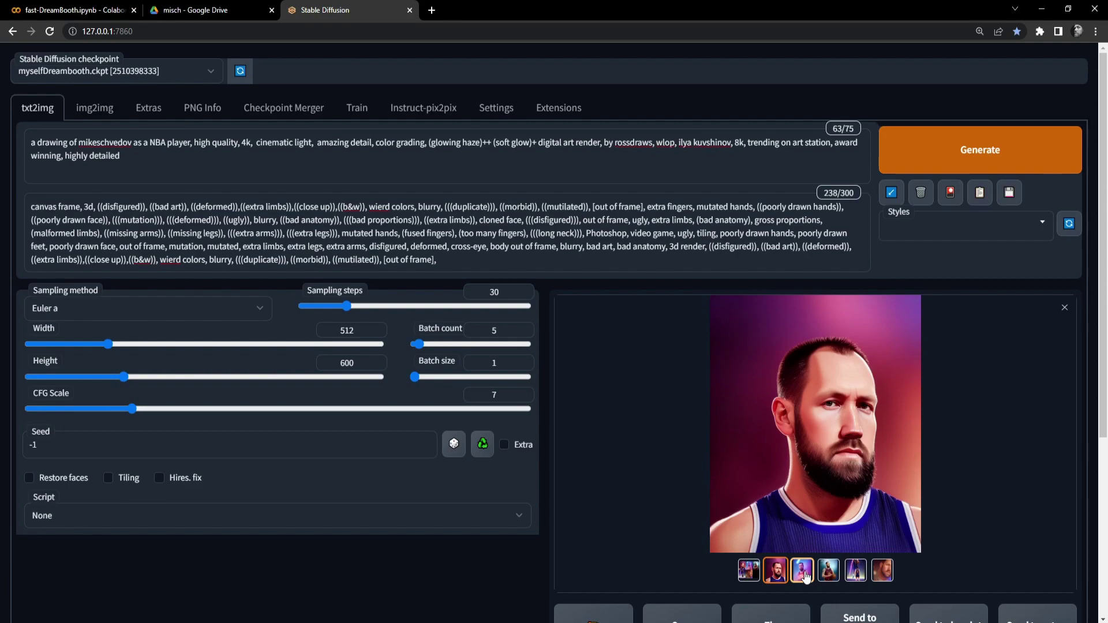
drag(74, 260, 205, 133)
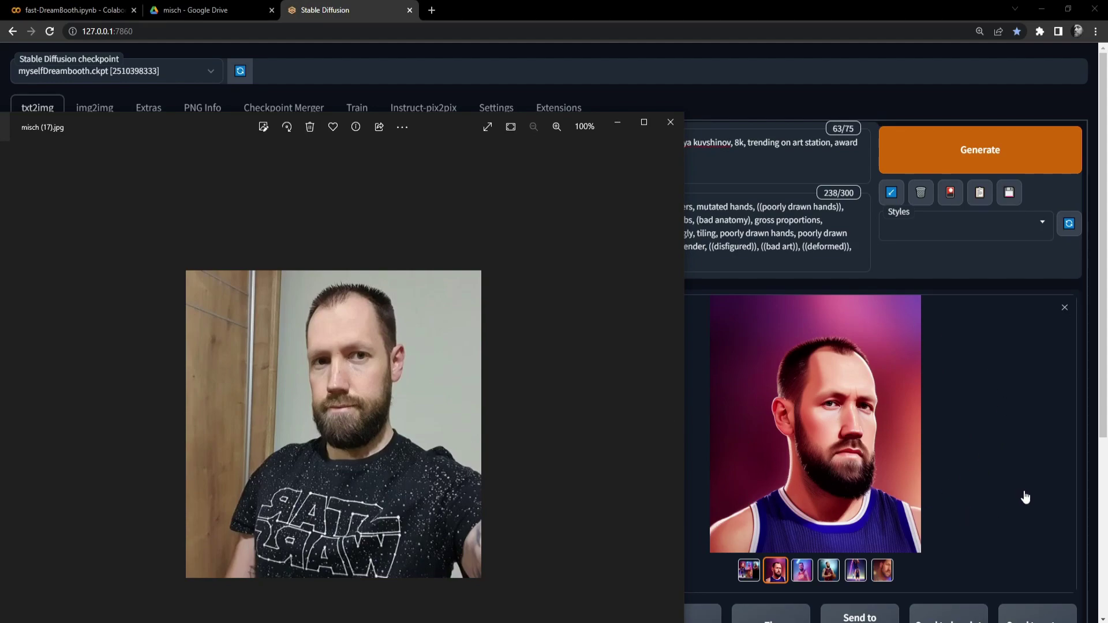
click(1040, 437)
Step: Examine the basketball-holding image, its send-to options and the prompt wording after the subject identifier, and return to the first generated portrait
click(829, 570)
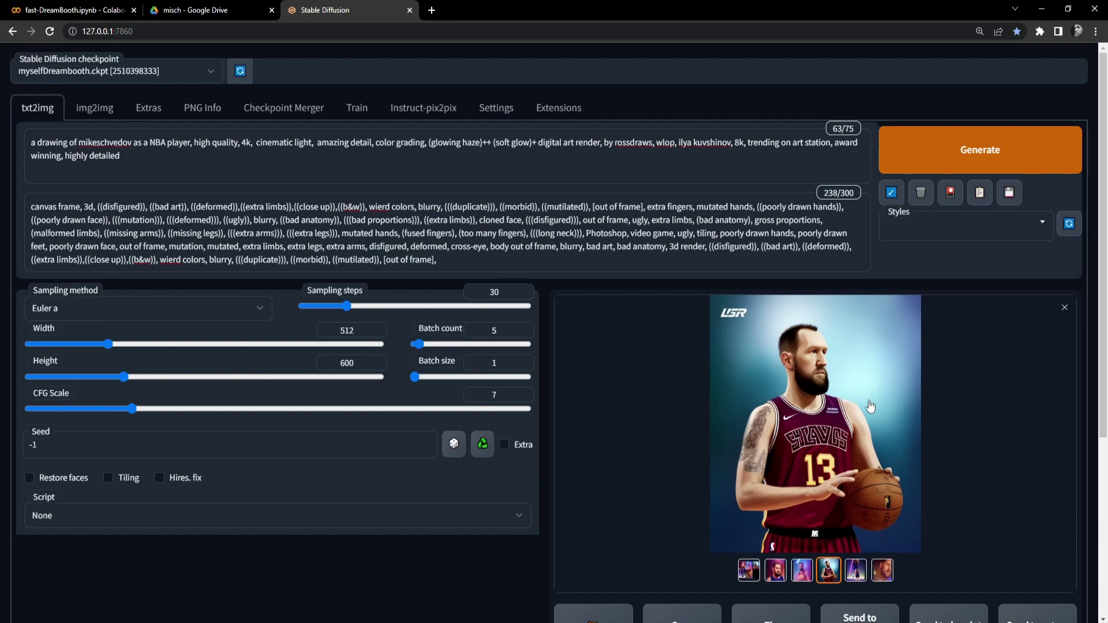
scroll(878, 423, down, 1)
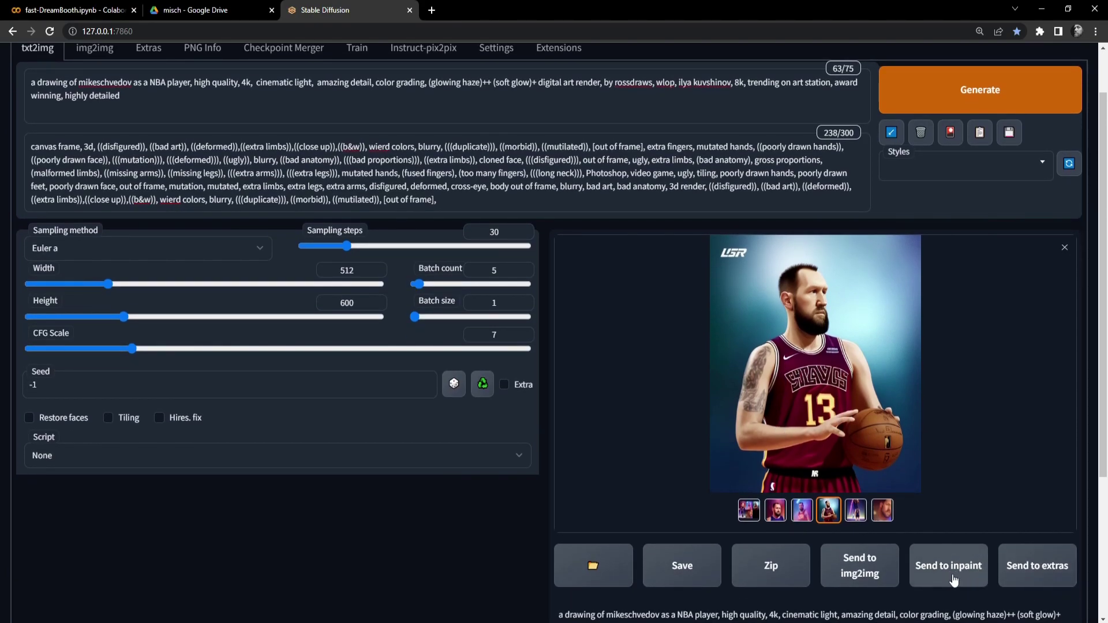
scroll(750, 511, up, 1)
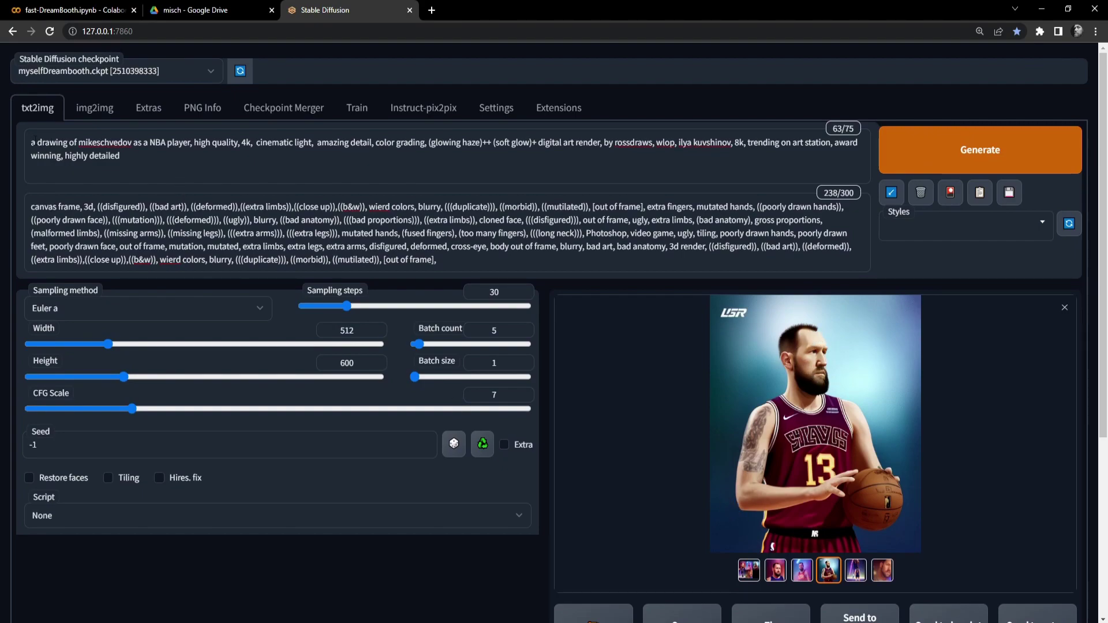
drag(148, 162, 135, 137)
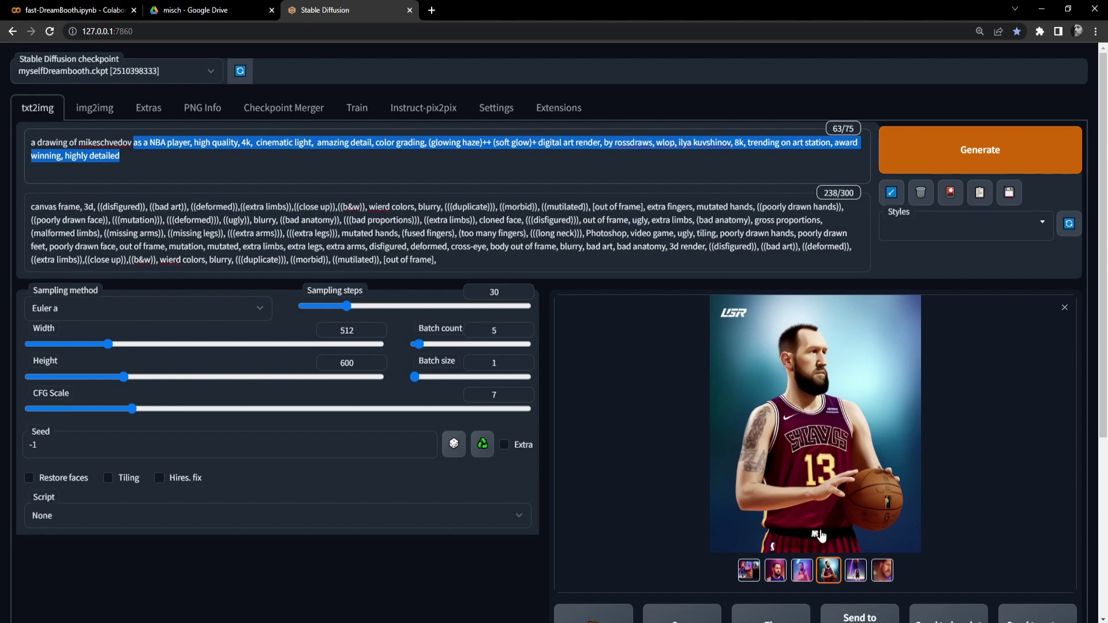
click(803, 571)
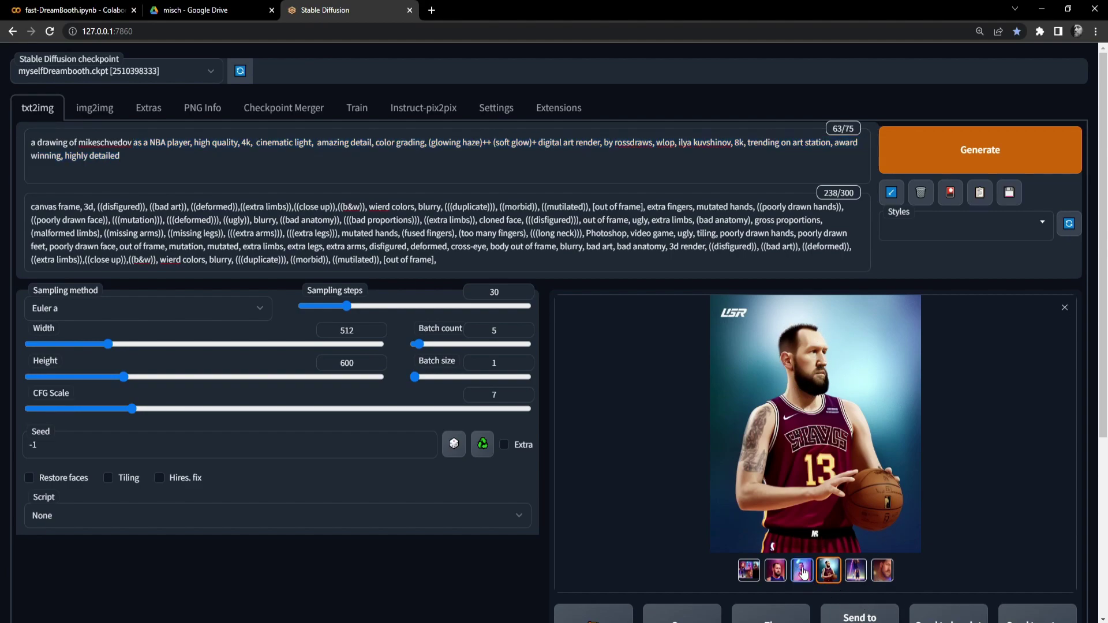
click(779, 573)
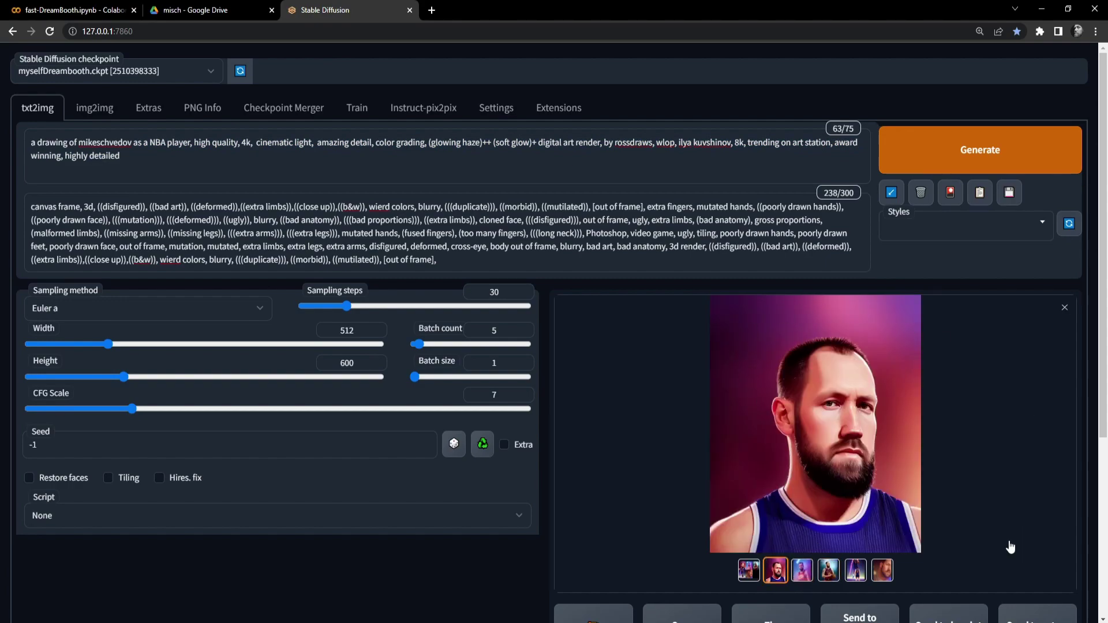